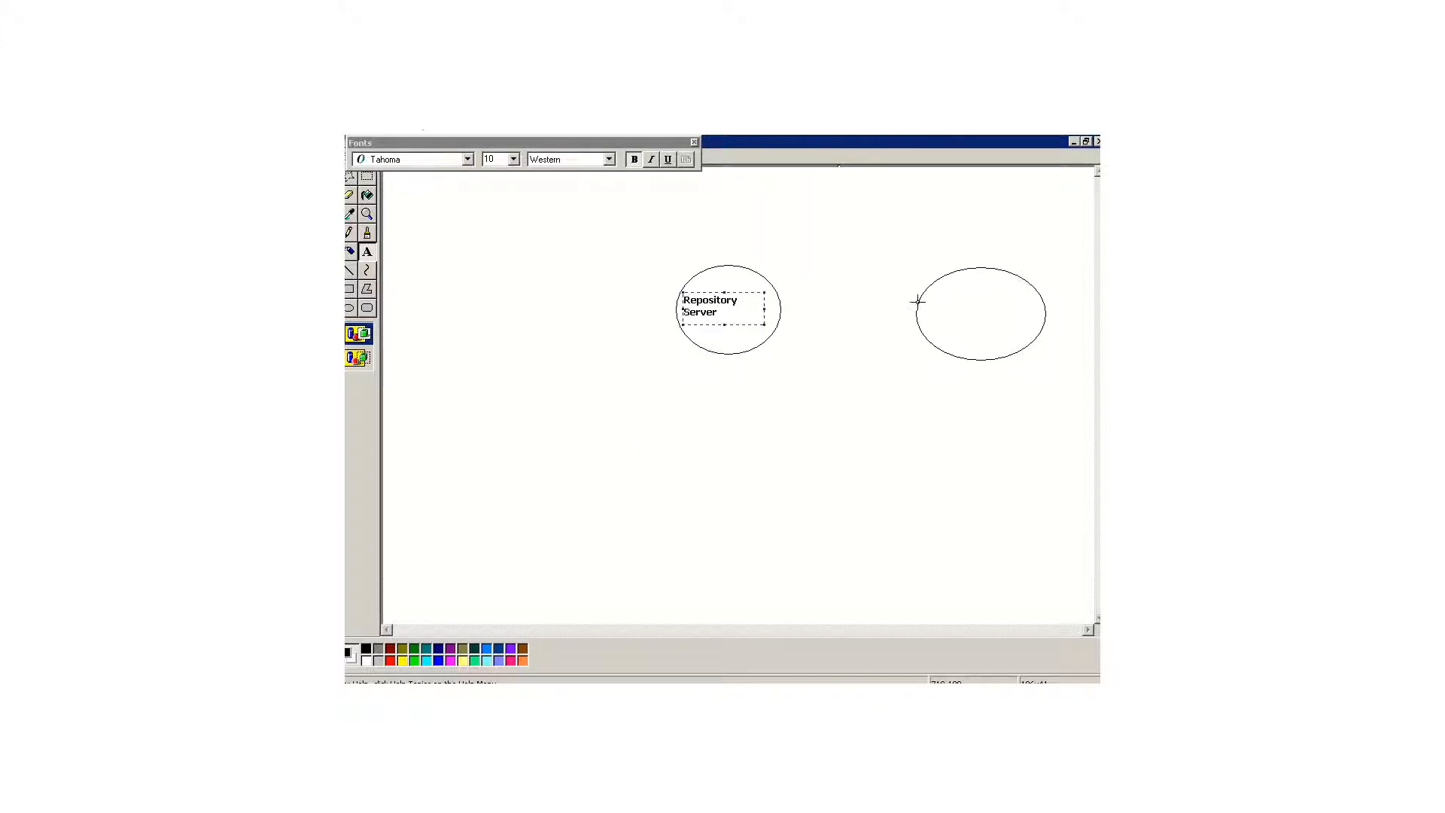
Step: Label the empty ellipse to the right of Repository Server as "Informatica Server"
left_click_drag(932, 295, 1022, 337)
type("Informatica Server")
Step: Draw a rectangle below the Repository Server ellipse and label it "REPOSITORY"
left_click(349, 292)
left_click_drag(696, 409, 771, 498)
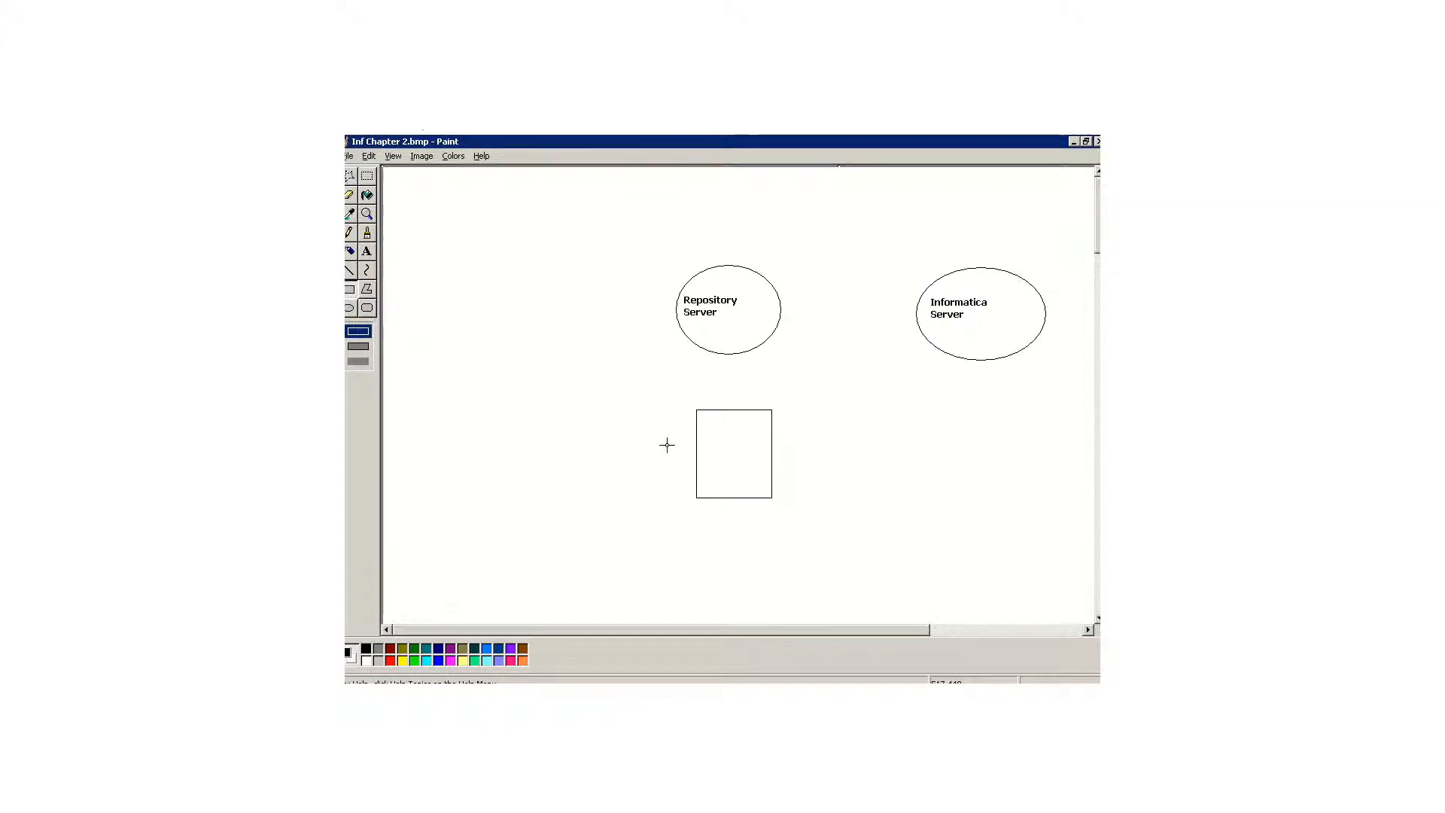
left_click(366, 251)
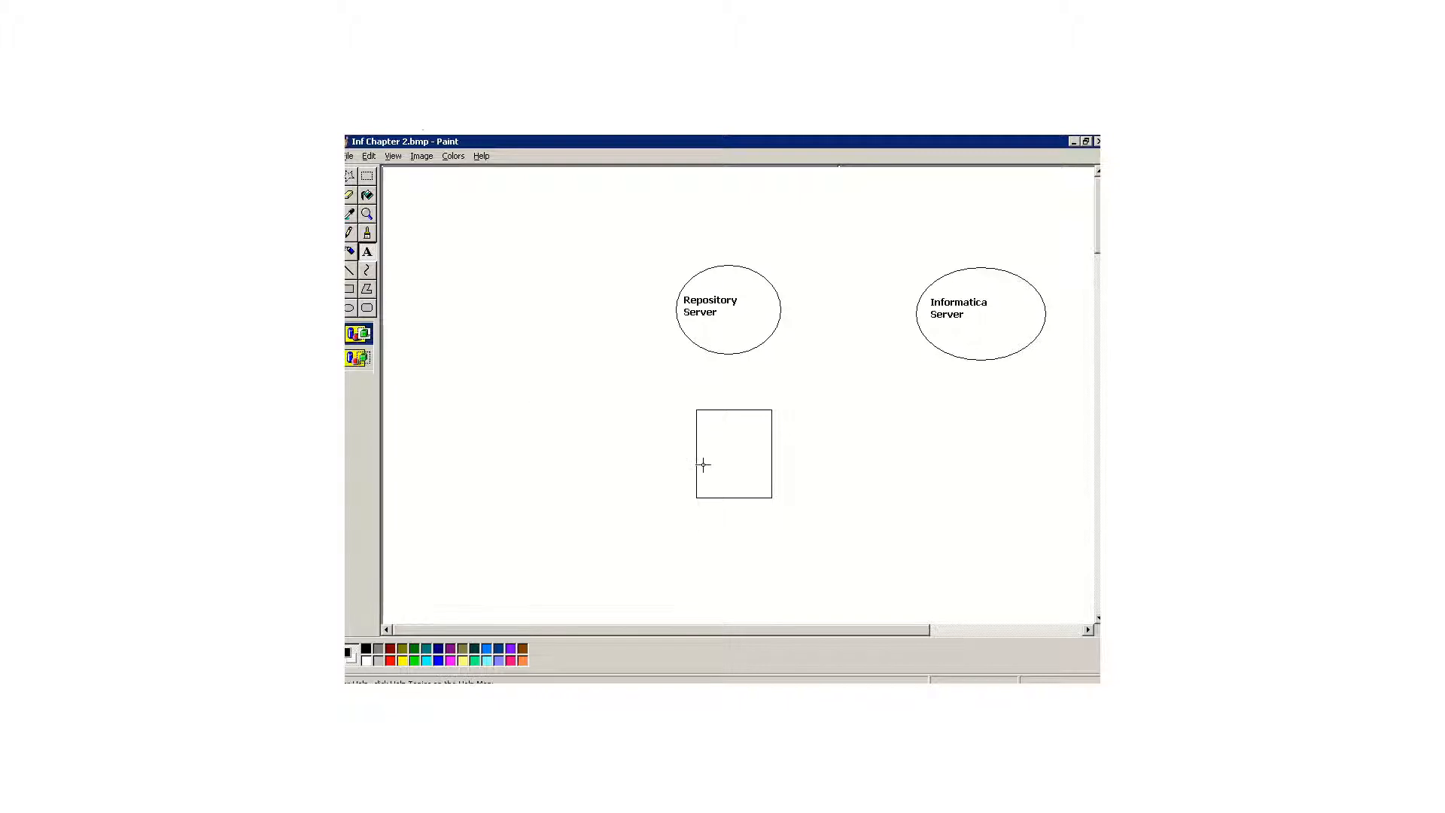
left_click_drag(705, 432, 765, 468)
type("re")
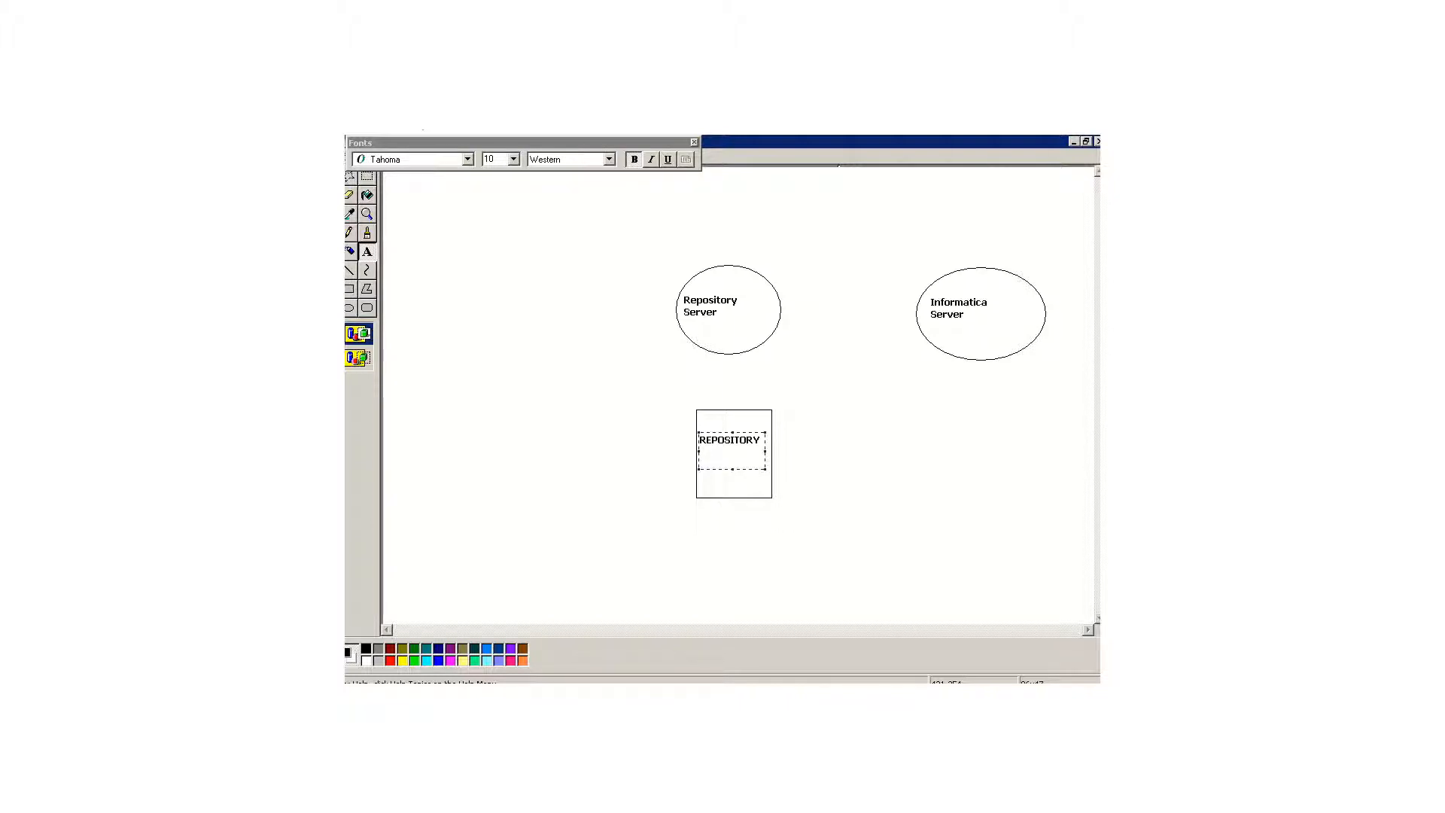
left_click(568, 491)
Step: Draw four circles down the left side of the canvas, with the third one smaller and offset to the right
left_click(349, 308)
left_click_drag(438, 187, 528, 268)
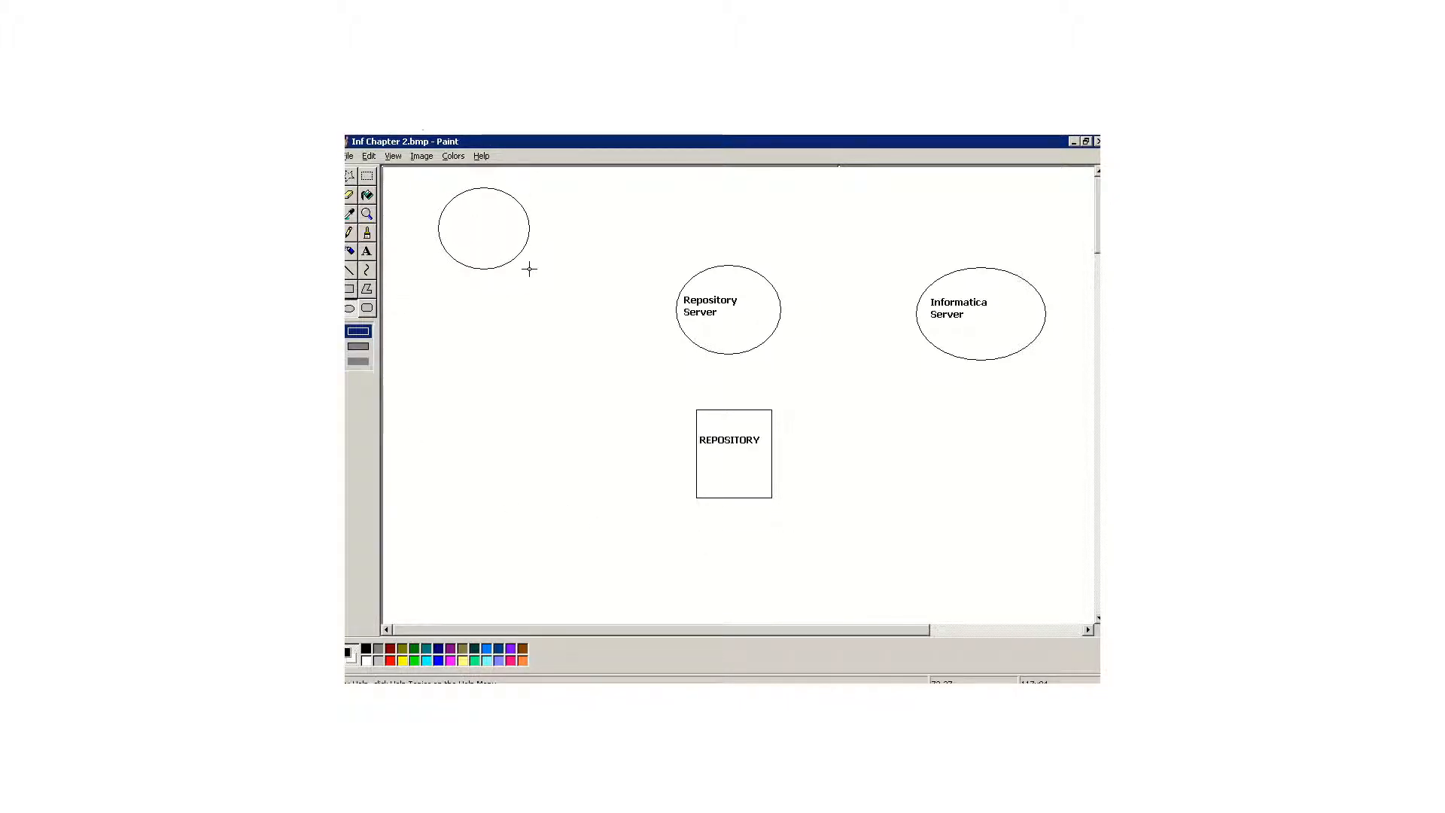
left_click_drag(456, 314, 613, 456)
left_click_drag(472, 480, 567, 580)
Step: Label the lowest circle on the left side "Repository Manager"
left_click(367, 251)
left_click_drag(477, 519, 560, 552)
type("Repository A")
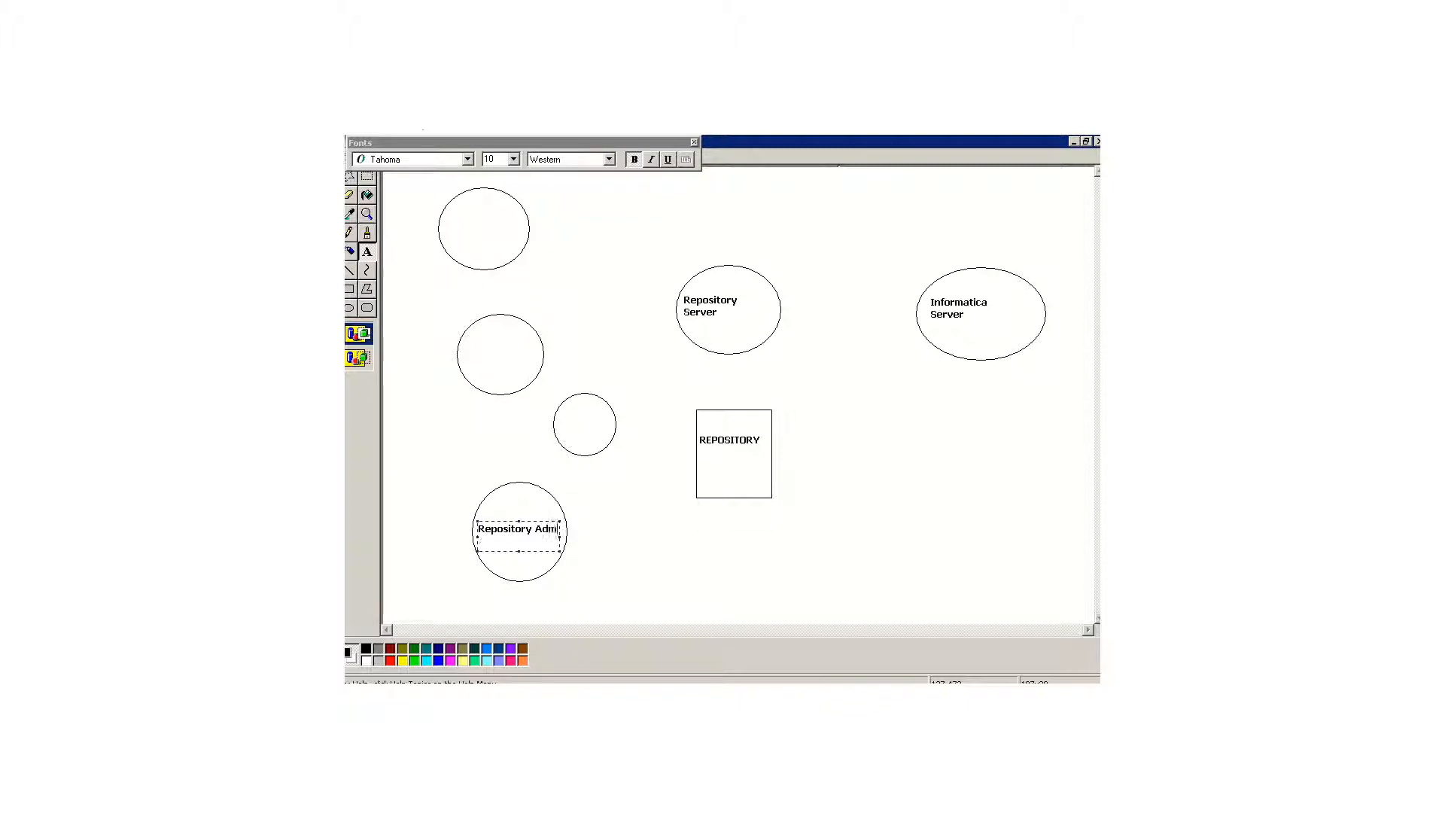
type("Manager")
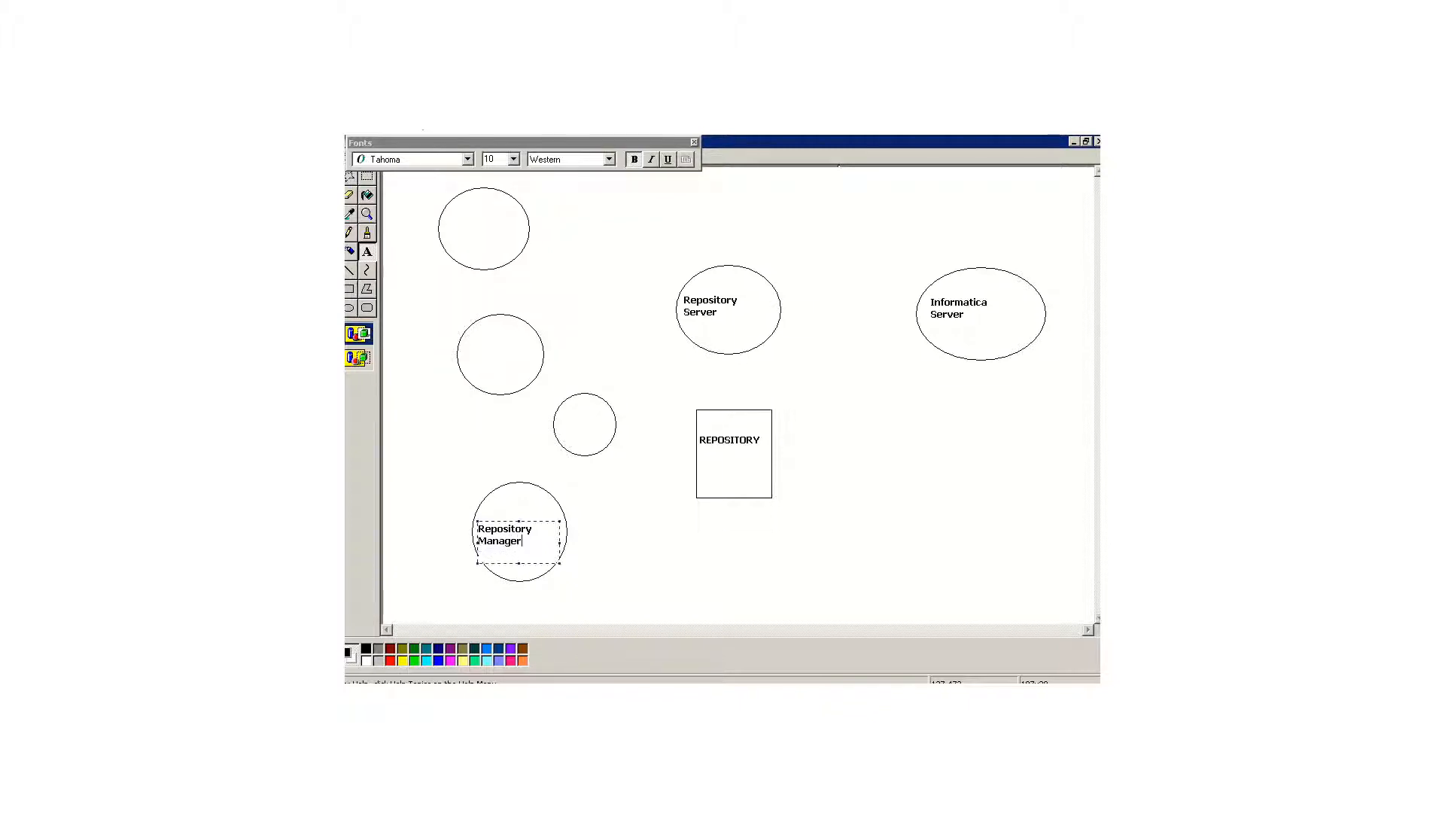
Step: Label the uppermost circle "Designer" and the circle beneath it "Workflow Manager"
left_click_drag(450, 216, 506, 248)
type("de")
left_click_drag(467, 337, 534, 366)
type("Workflow Manger")
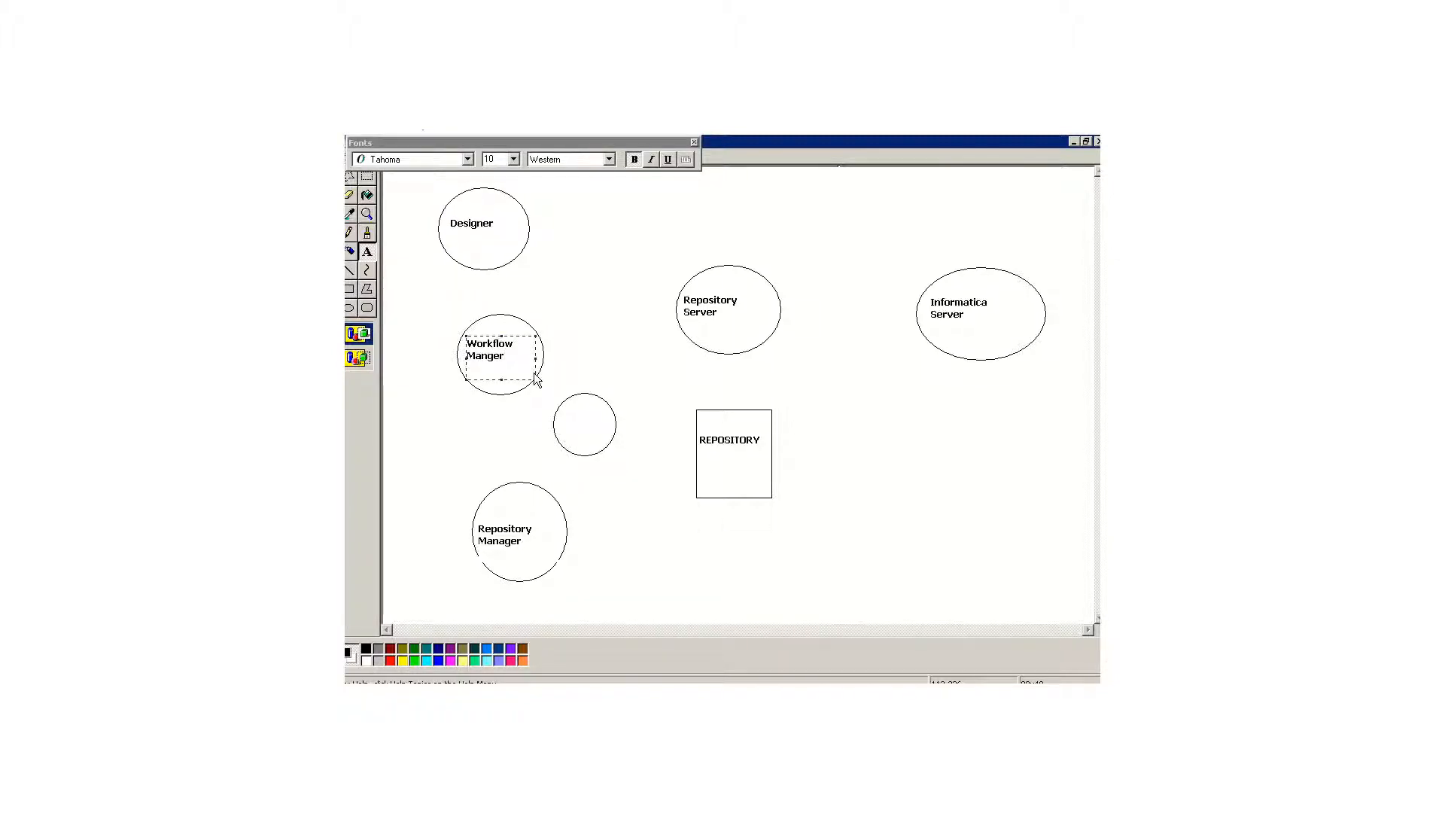
type("age")
Step: Label the small circle between Workflow Manager and Repository Manager as "Workflow Monitor"
left_click_drag(560, 415, 611, 443)
type("Workflow Monitor")
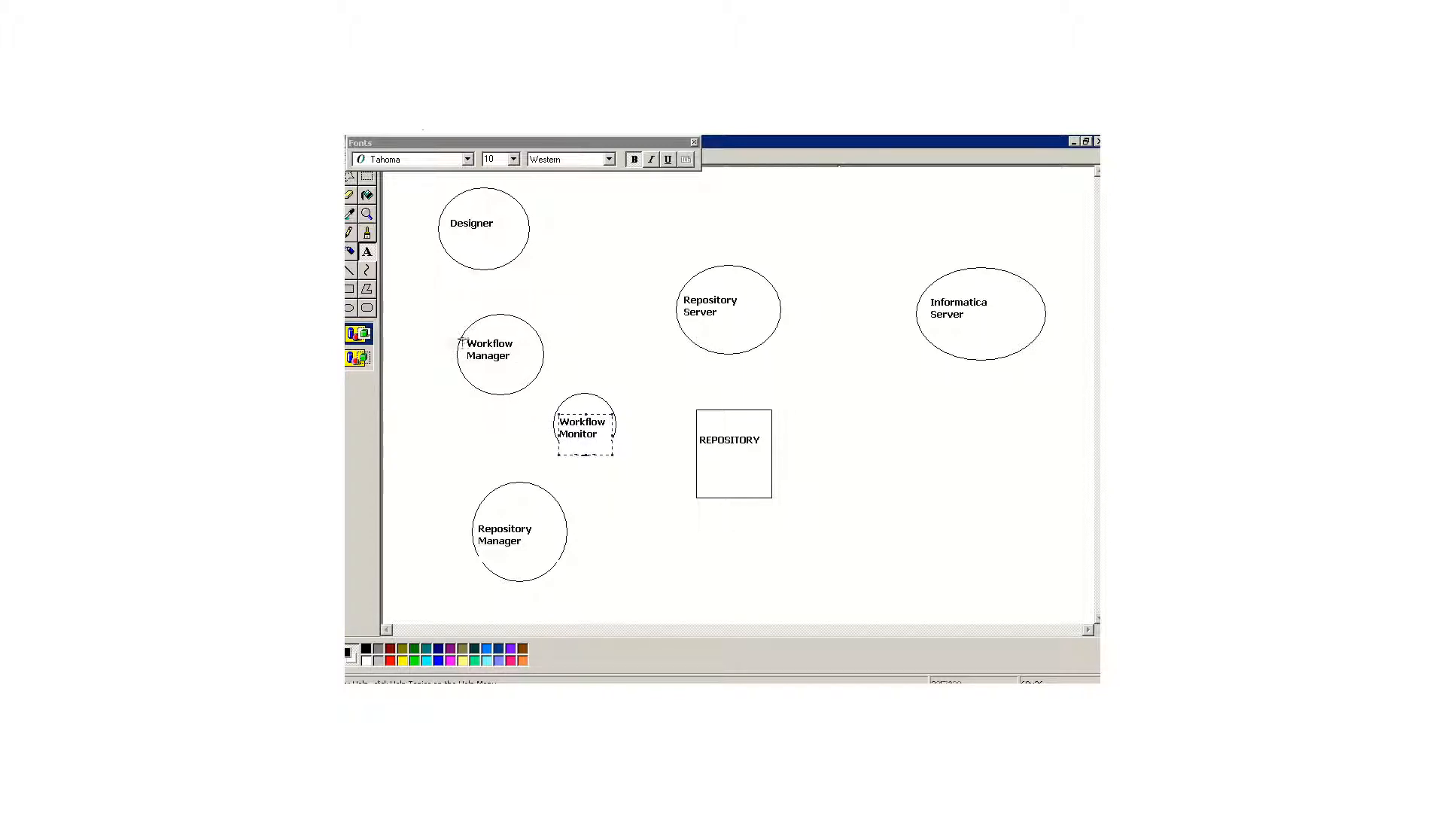
Step: Draw straight lines connecting the four left circles, the REPOSITORY box and the Informatica Server to the Repository Server
left_click(350, 269)
left_click_drag(529, 242, 674, 308)
mouse_move(542, 353)
left_mouse_down()
mouse_move(649, 305)
mouse_move(677, 320)
left_mouse_up()
left_click_drag(612, 406, 680, 328)
mouse_move(566, 514)
left_mouse_down()
mouse_move(619, 462)
mouse_move(688, 340)
mouse_move(727, 410)
left_mouse_up()
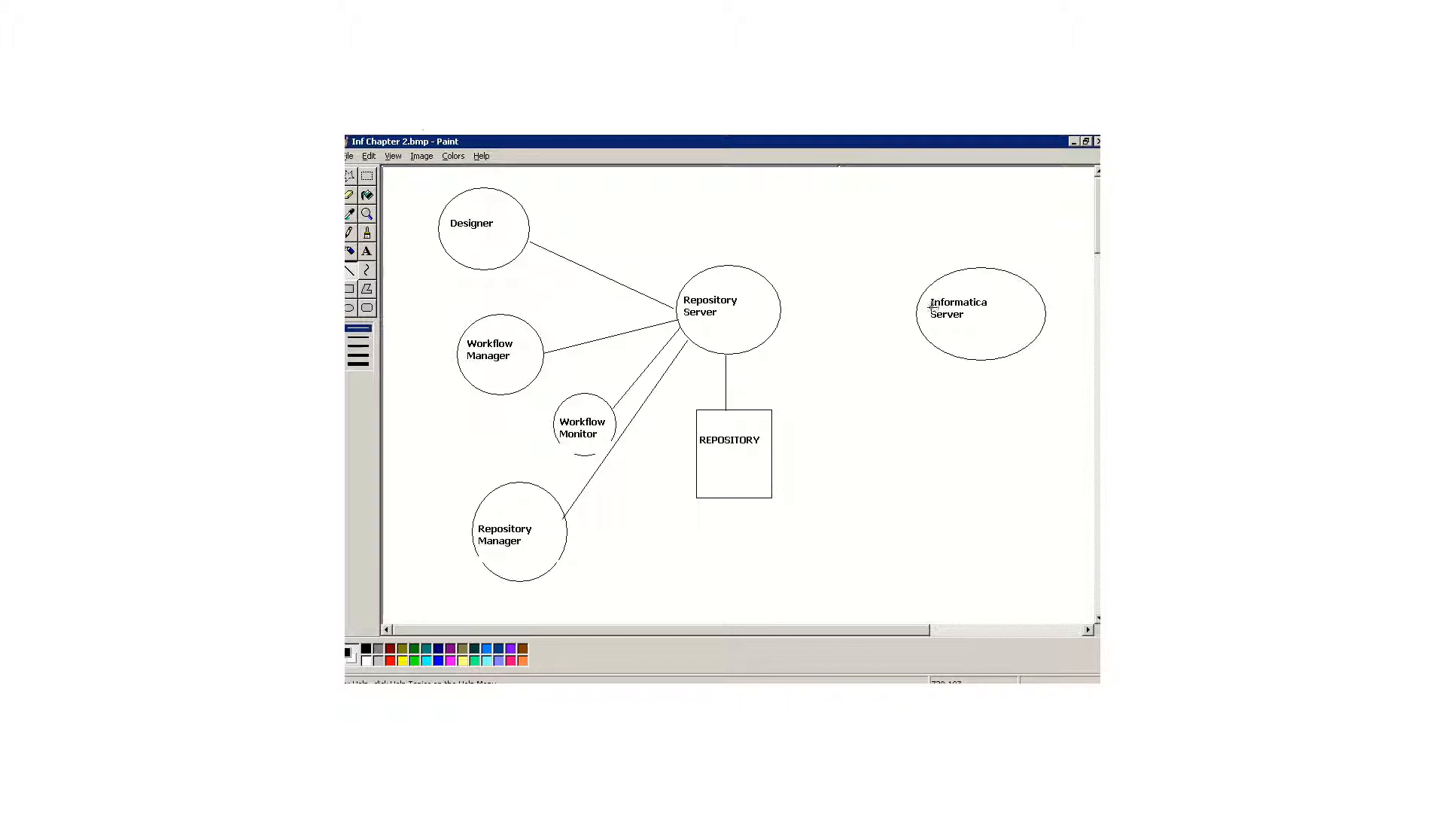
left_click_drag(917, 307, 796, 314)
Step: Add arrowheads made of short lines to both ends of each connector in the diagram
left_click_drag(780, 317, 805, 323)
mouse_move(908, 299)
left_mouse_down()
mouse_move(924, 308)
mouse_move(912, 317)
left_mouse_up()
mouse_move(719, 362)
left_mouse_down()
mouse_move(742, 376)
mouse_move(732, 409)
left_mouse_up()
left_click_drag(722, 408, 733, 403)
left_click_drag(696, 343, 690, 353)
left_click_drag(562, 502, 586, 513)
left_click_drag(554, 340, 555, 360)
mouse_move(660, 294)
left_mouse_down()
mouse_move(674, 308)
mouse_move(660, 311)
left_mouse_up()
mouse_move(529, 241)
left_mouse_down()
mouse_move(541, 255)
mouse_move(549, 243)
left_mouse_up()
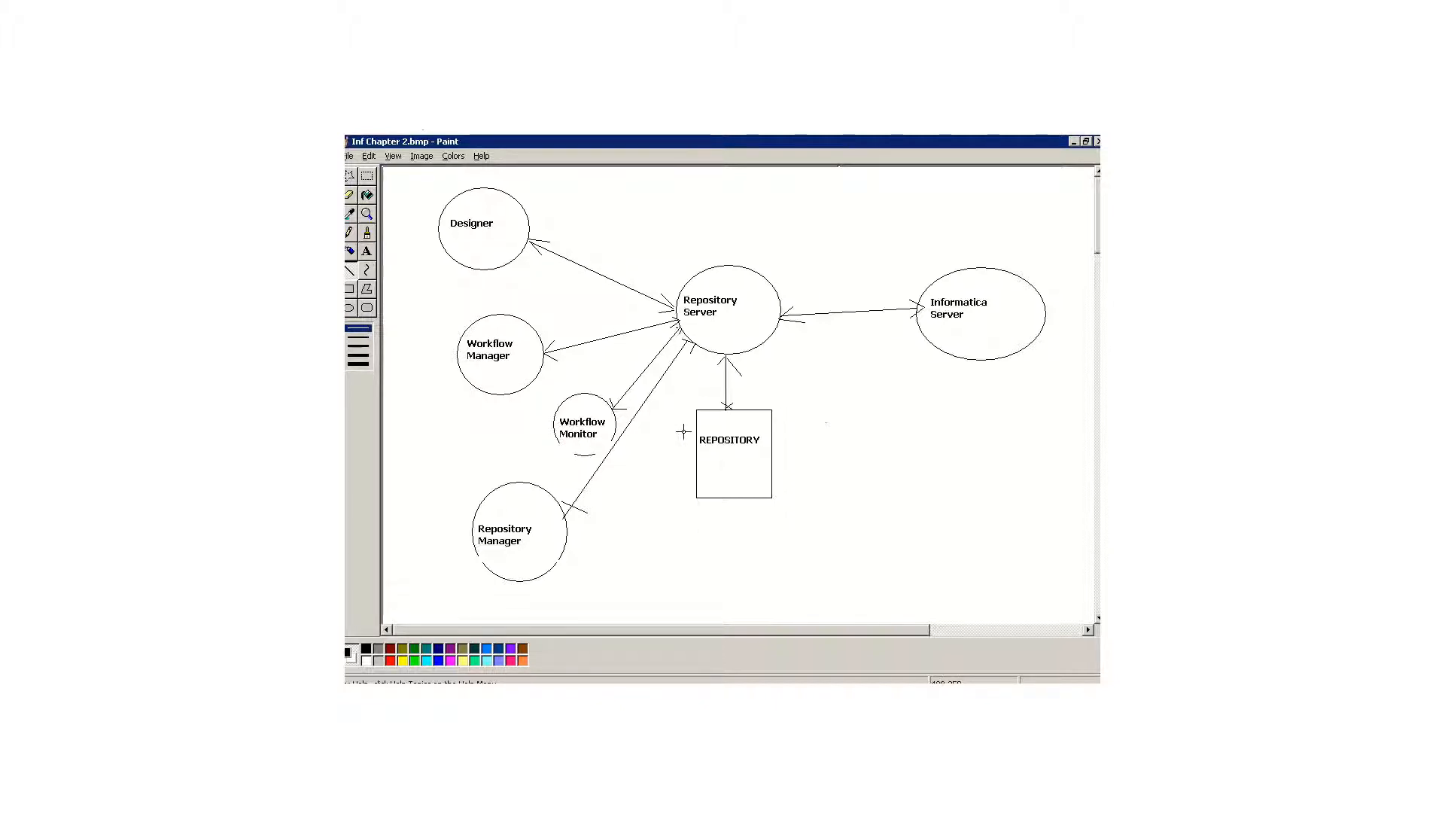
Step: Add the note "ETL - Programming - GUI" to the upper right of the Designer circle
left_click(366, 251)
left_click_drag(532, 175, 637, 234)
type("ETL - ")
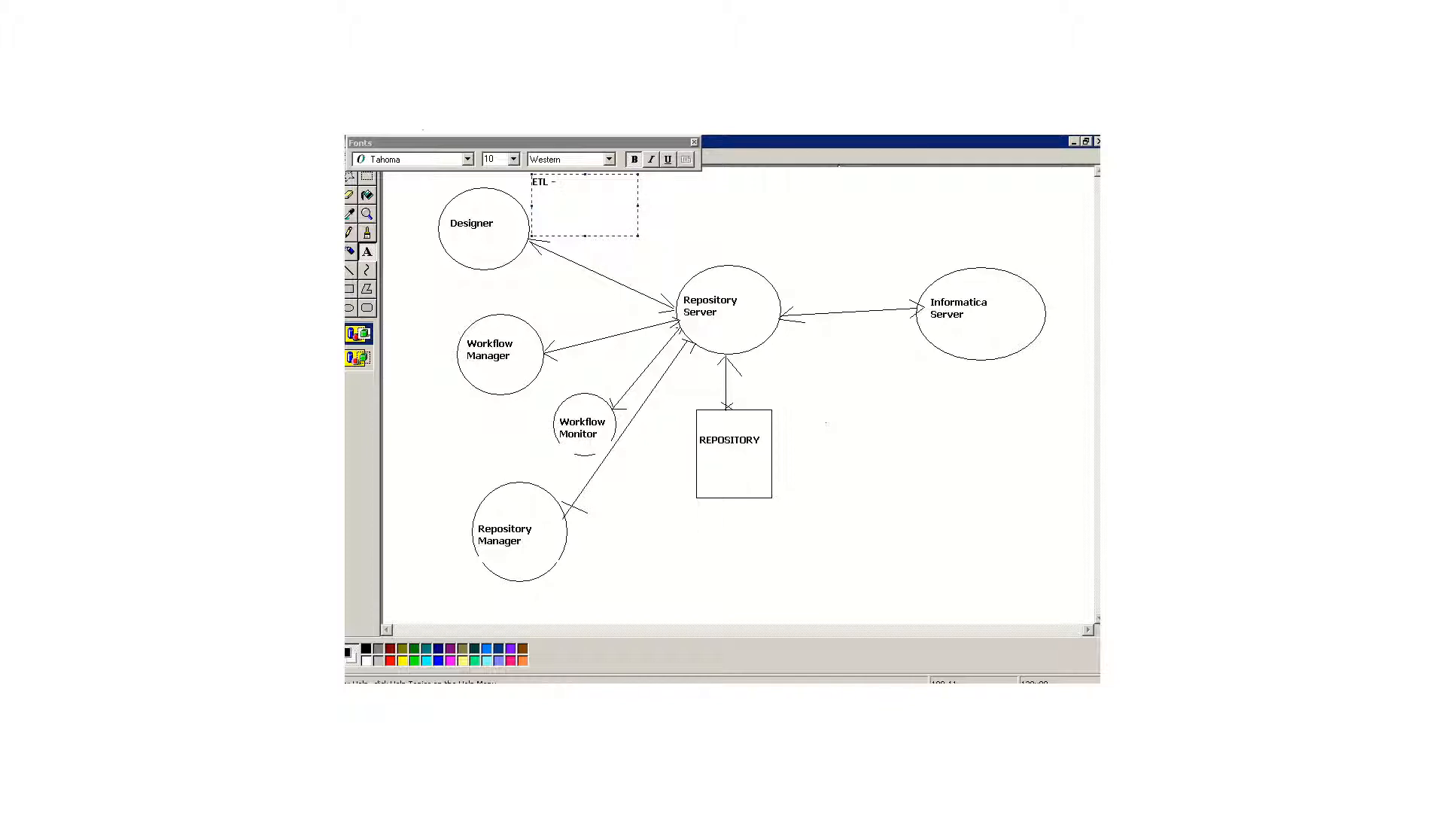
type("Programming -")
left_click(419, 233)
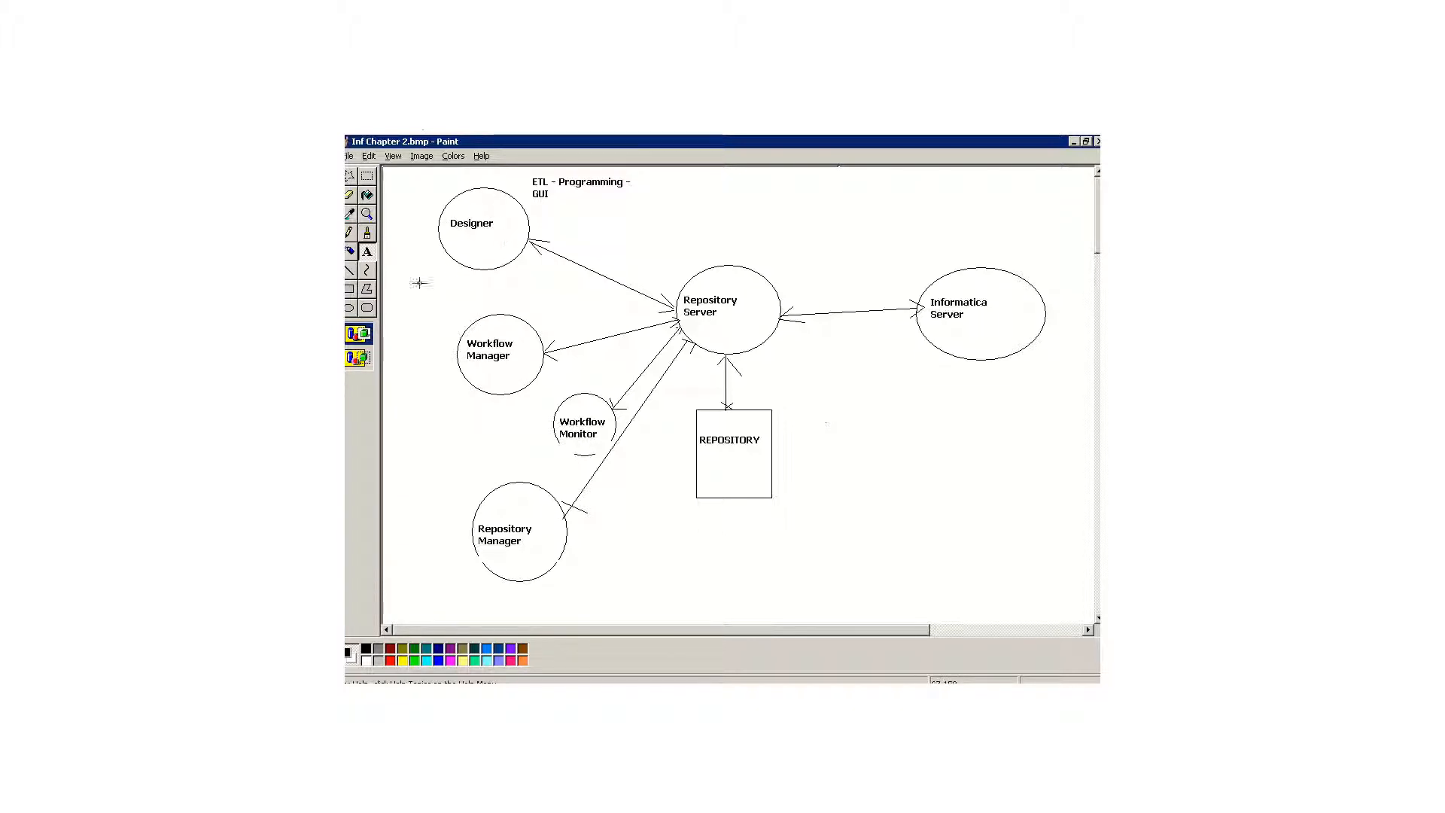
Step: Draw a four-sided frame of straight lines around the Designer, Workflow Manager, Workflow Monitor and Repository Manager circles
left_click(350, 272)
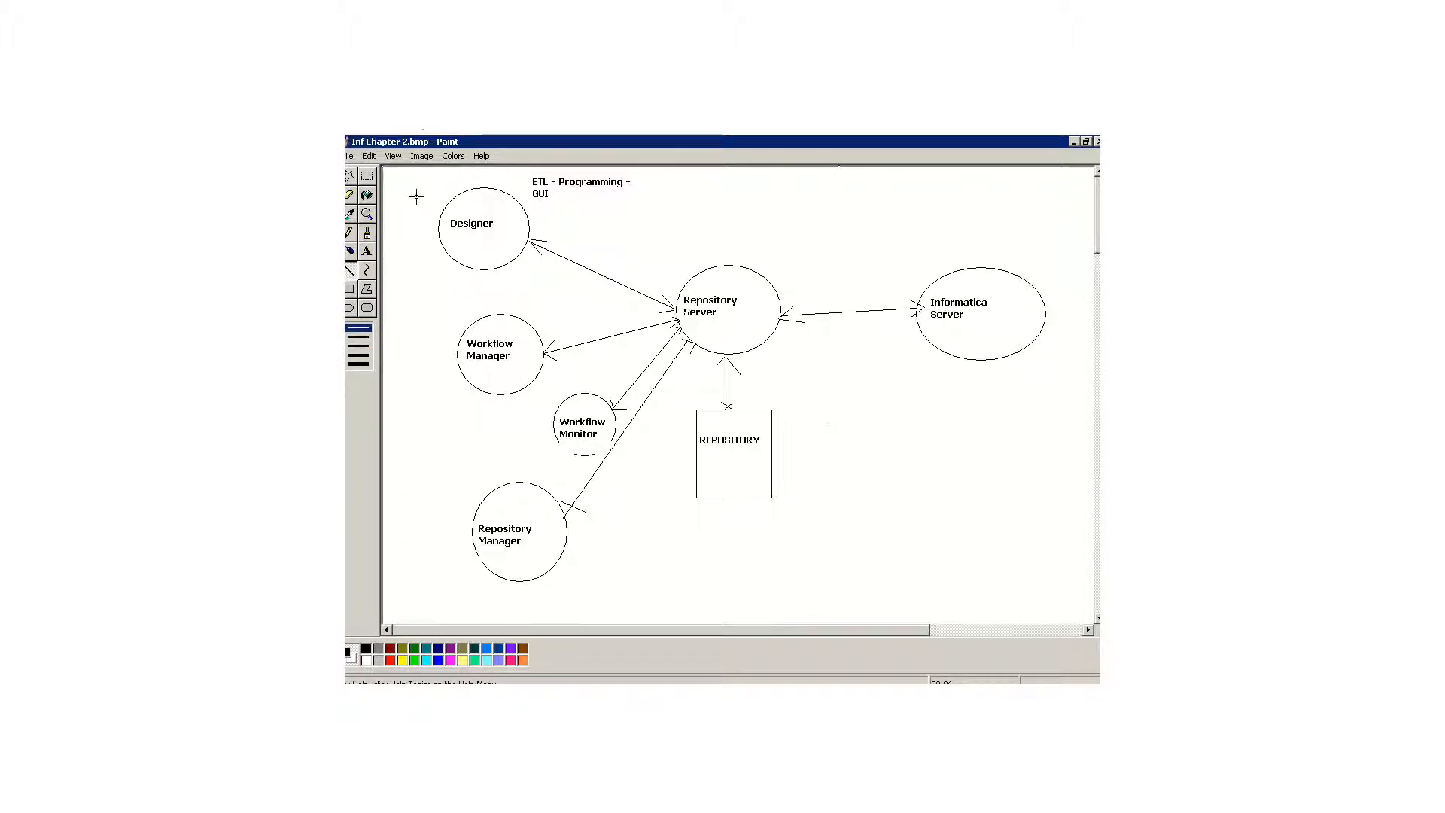
mouse_move(410, 176)
left_mouse_down()
mouse_move(441, 461)
mouse_move(413, 604)
left_mouse_up()
mouse_move(408, 176)
left_mouse_down()
mouse_move(642, 176)
mouse_move(663, 580)
left_mouse_up()
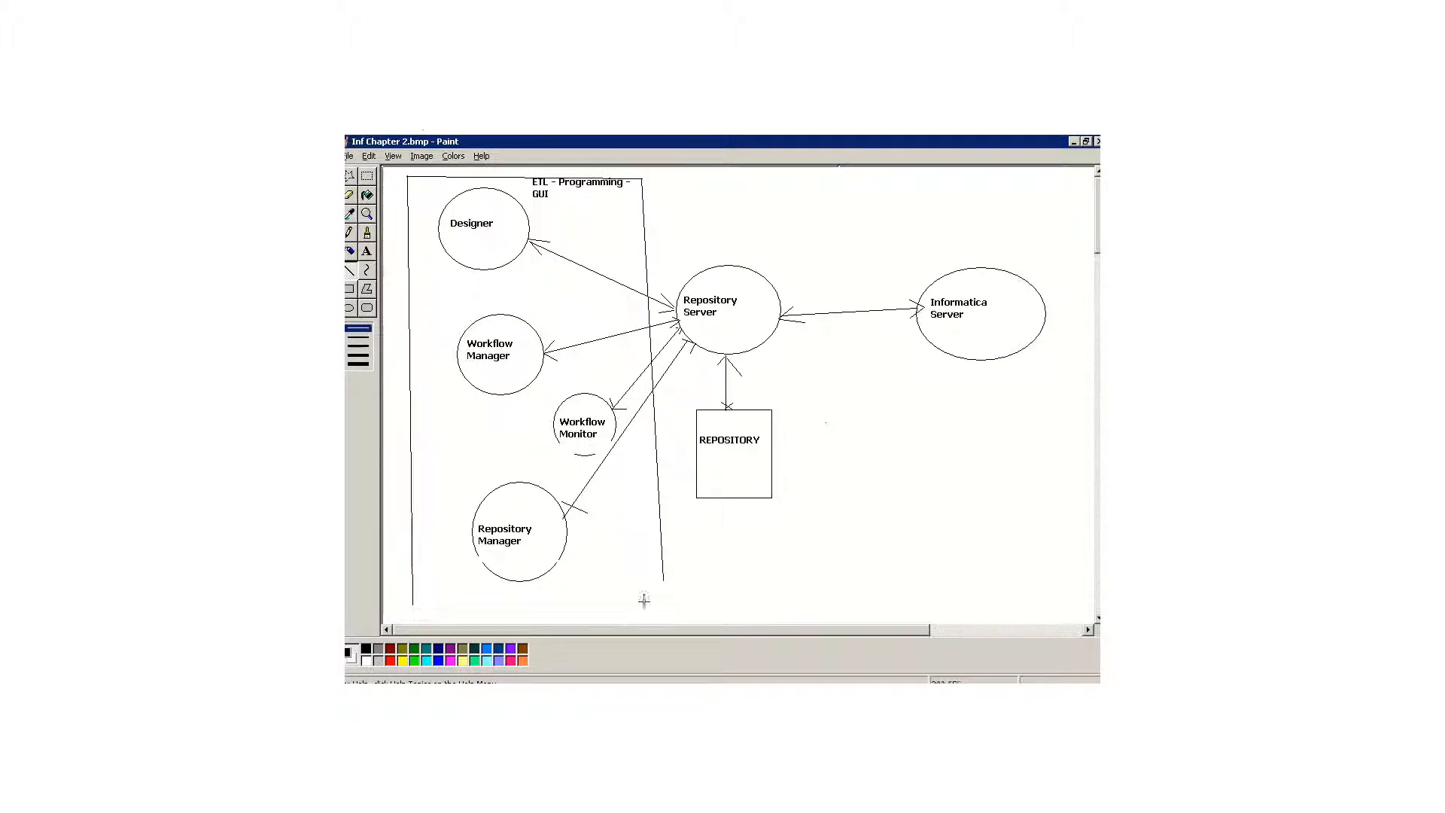
left_click_drag(413, 604, 665, 584)
Step: Add the vertical label "CLIENT", one letter per line, inside the frame's left edge
left_click(367, 251)
left_click_drag(414, 271, 442, 437)
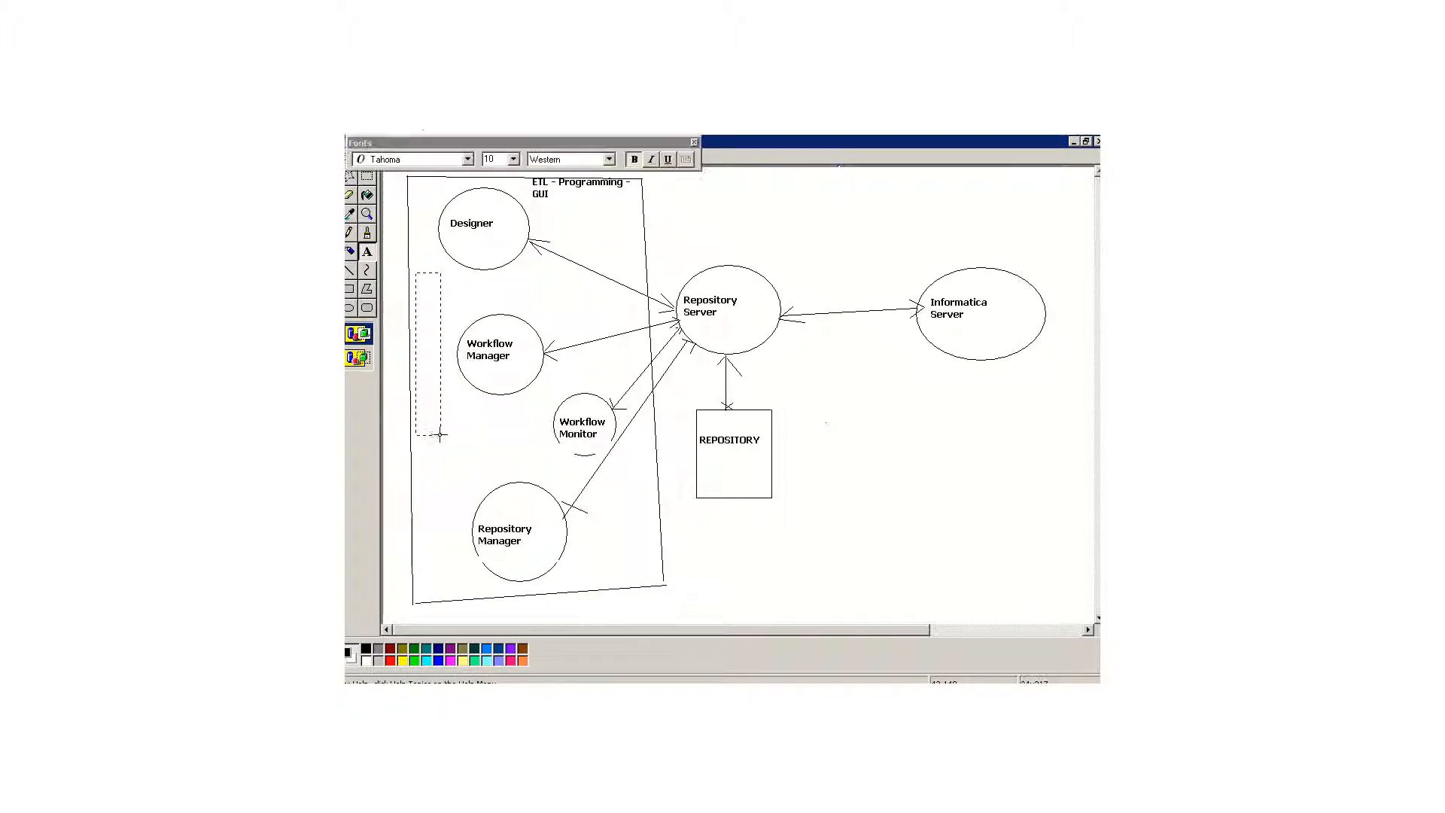
type("C L")
key("Return")
type("I ")
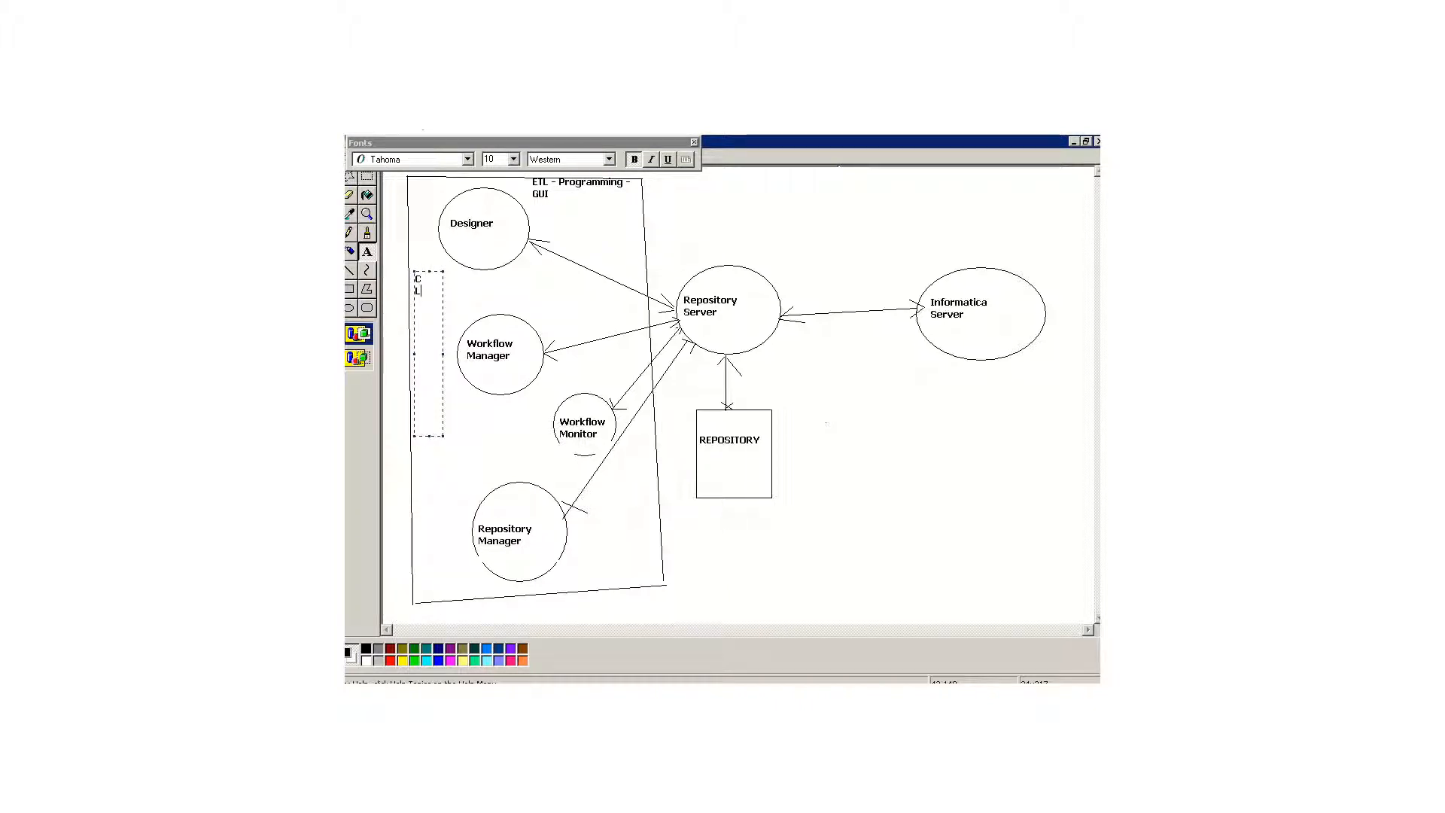
type("E N T")
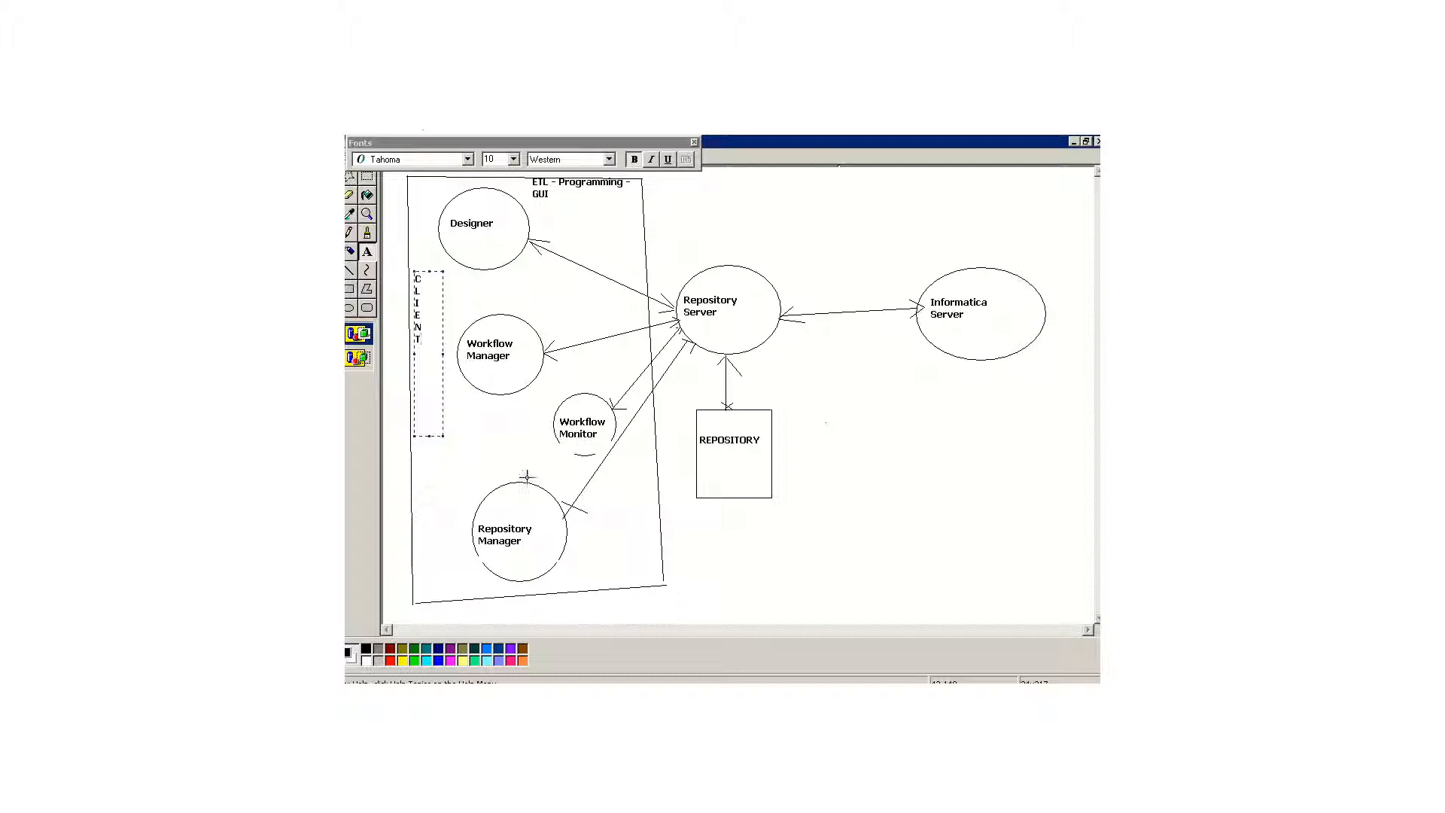
left_click(680, 515)
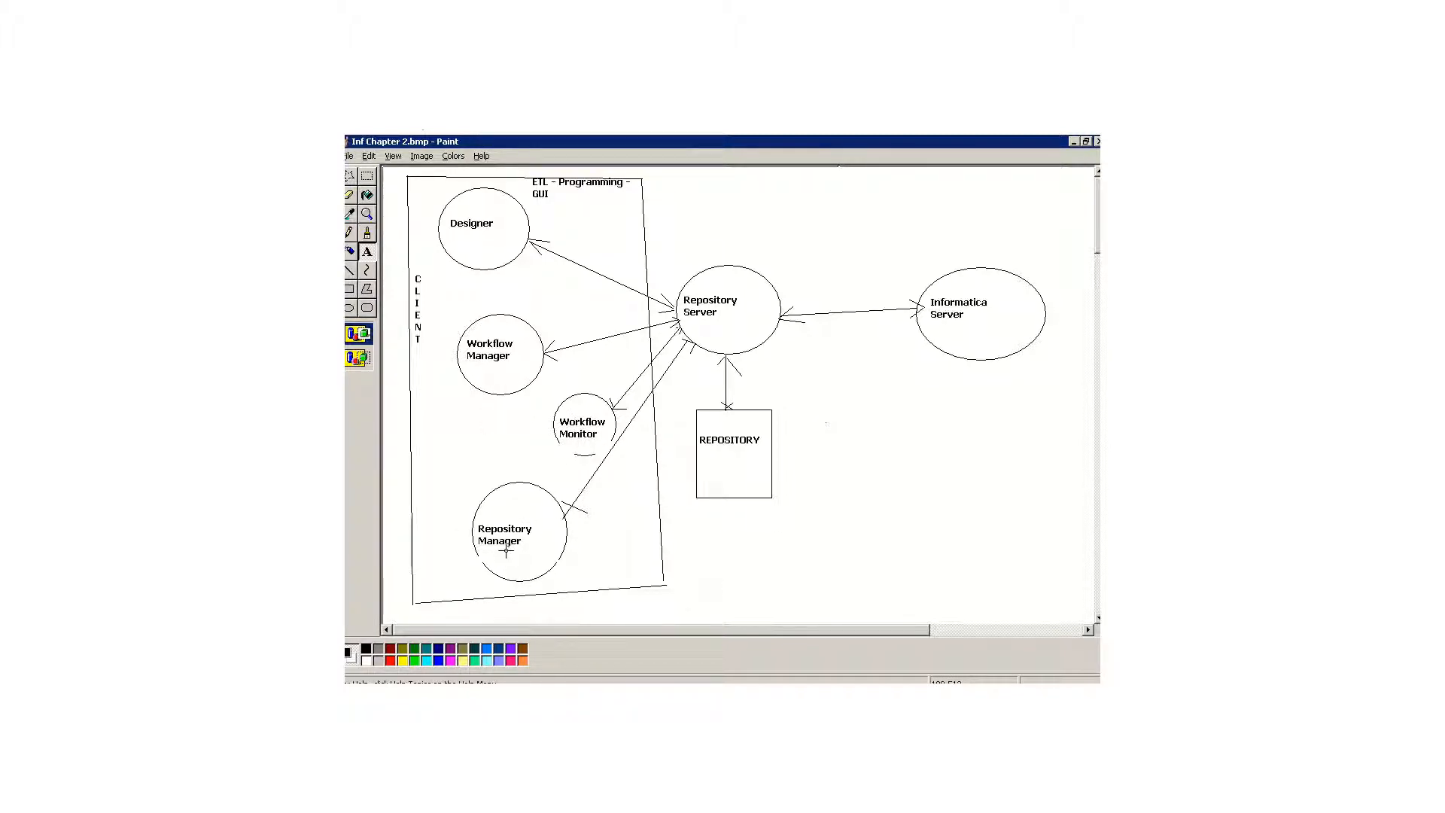
Step: Add the note "ADMINISTRATION" to the right of the Repository Manager circle
left_click_drag(573, 531, 631, 563)
type("AD")
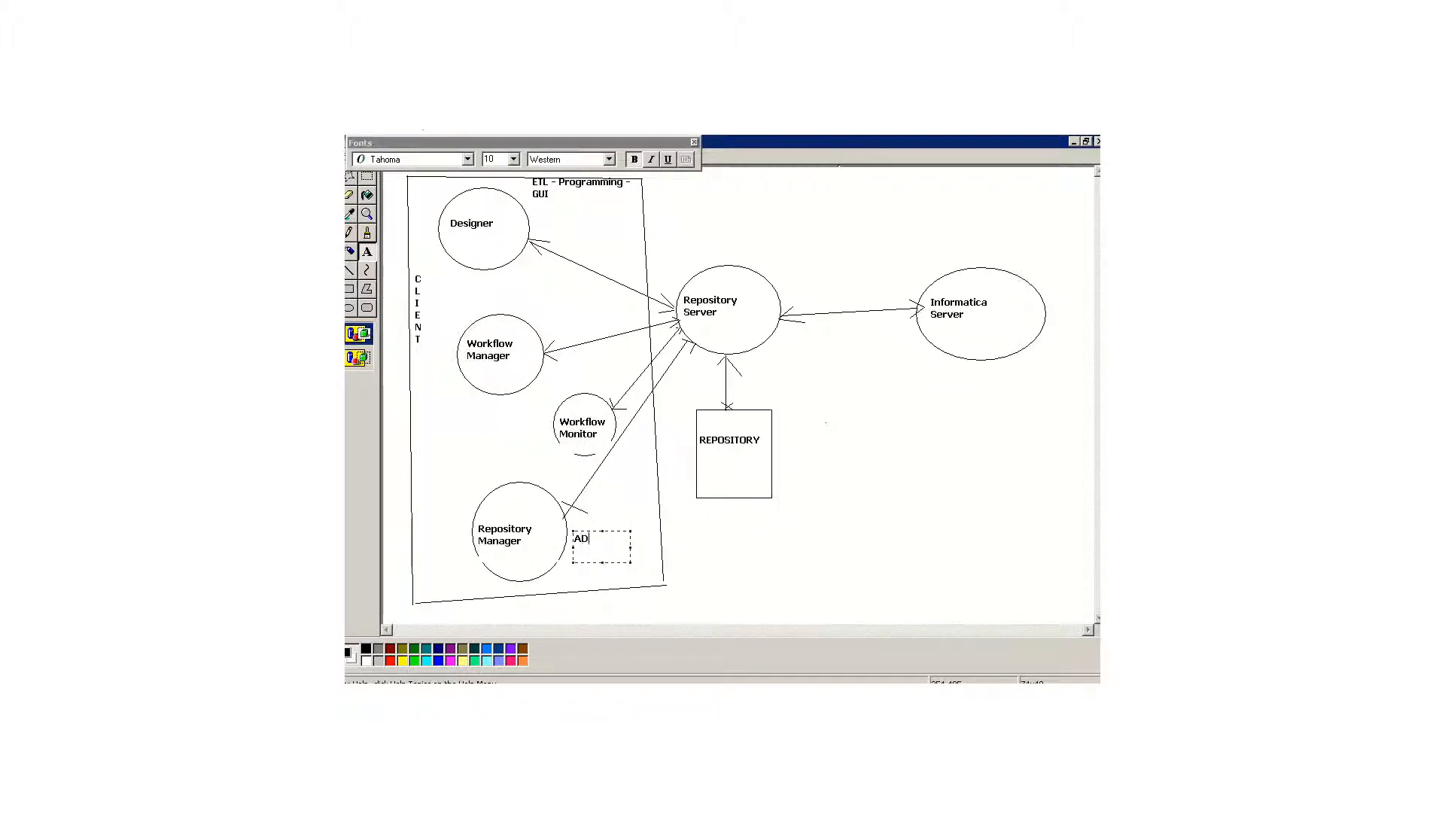
type("MINISTRATION")
Step: Add the note "EXECUTION GUI - DEV." to the upper right of the Workflow Manager circle
left_click_drag(526, 291, 576, 319)
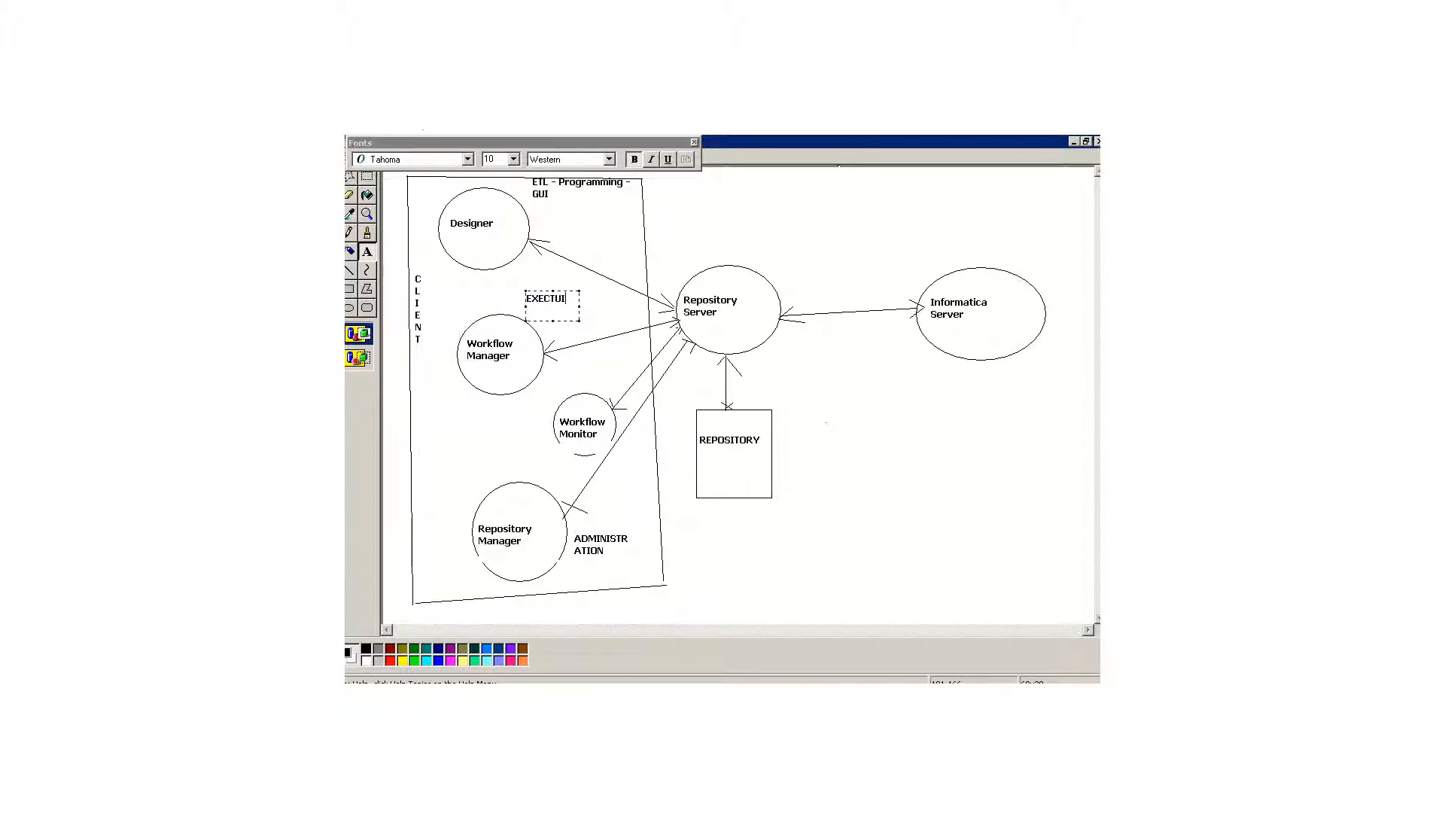
key("BackSpace")
key("BackSpace")
type("ION")
type("ION")
type("GUI - DEV.")
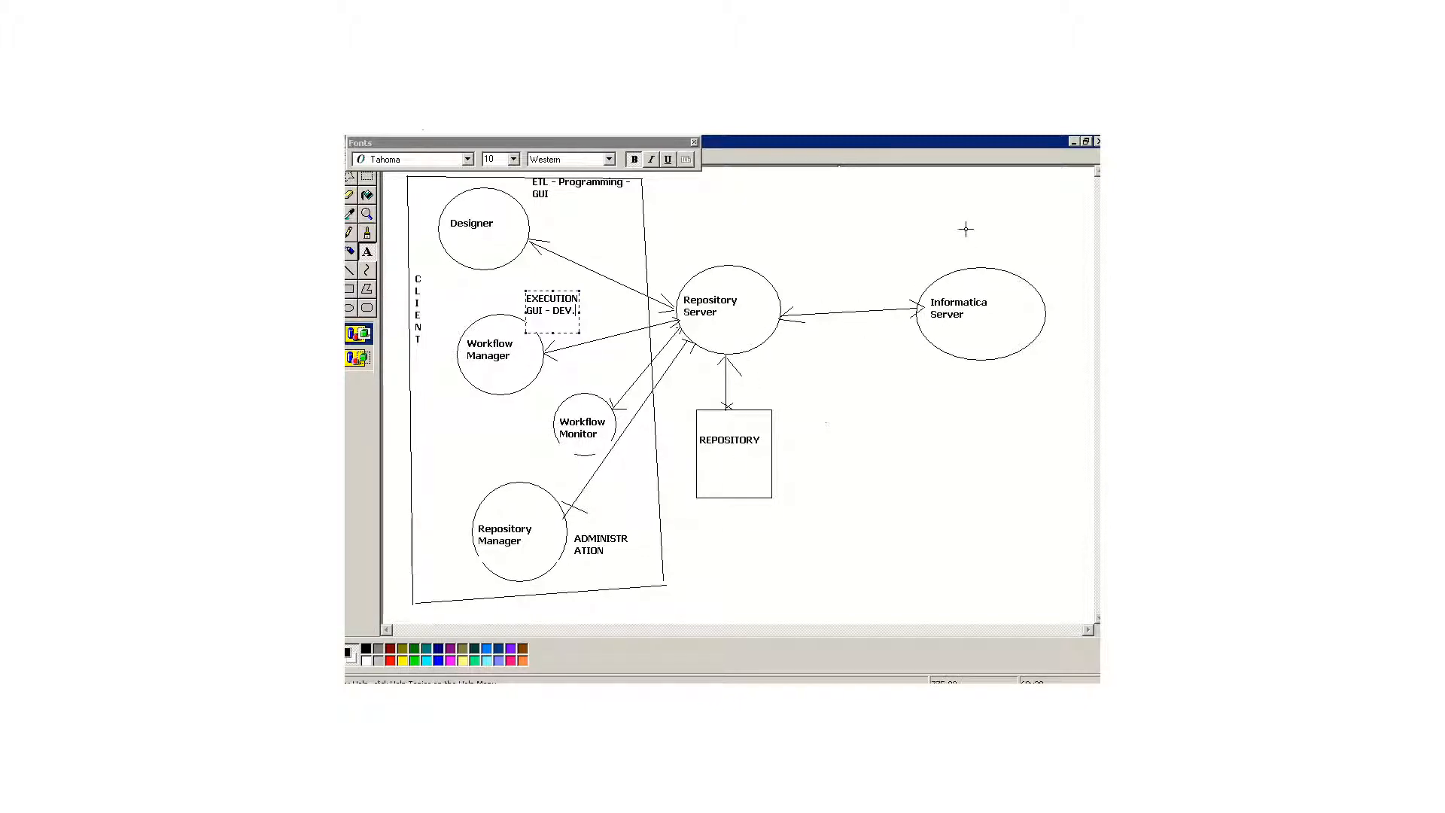
Step: Draw a small rectangle above the Informatica Server ellipse and begin its label with "S"
left_click(350, 290)
left_click_drag(920, 174, 1002, 215)
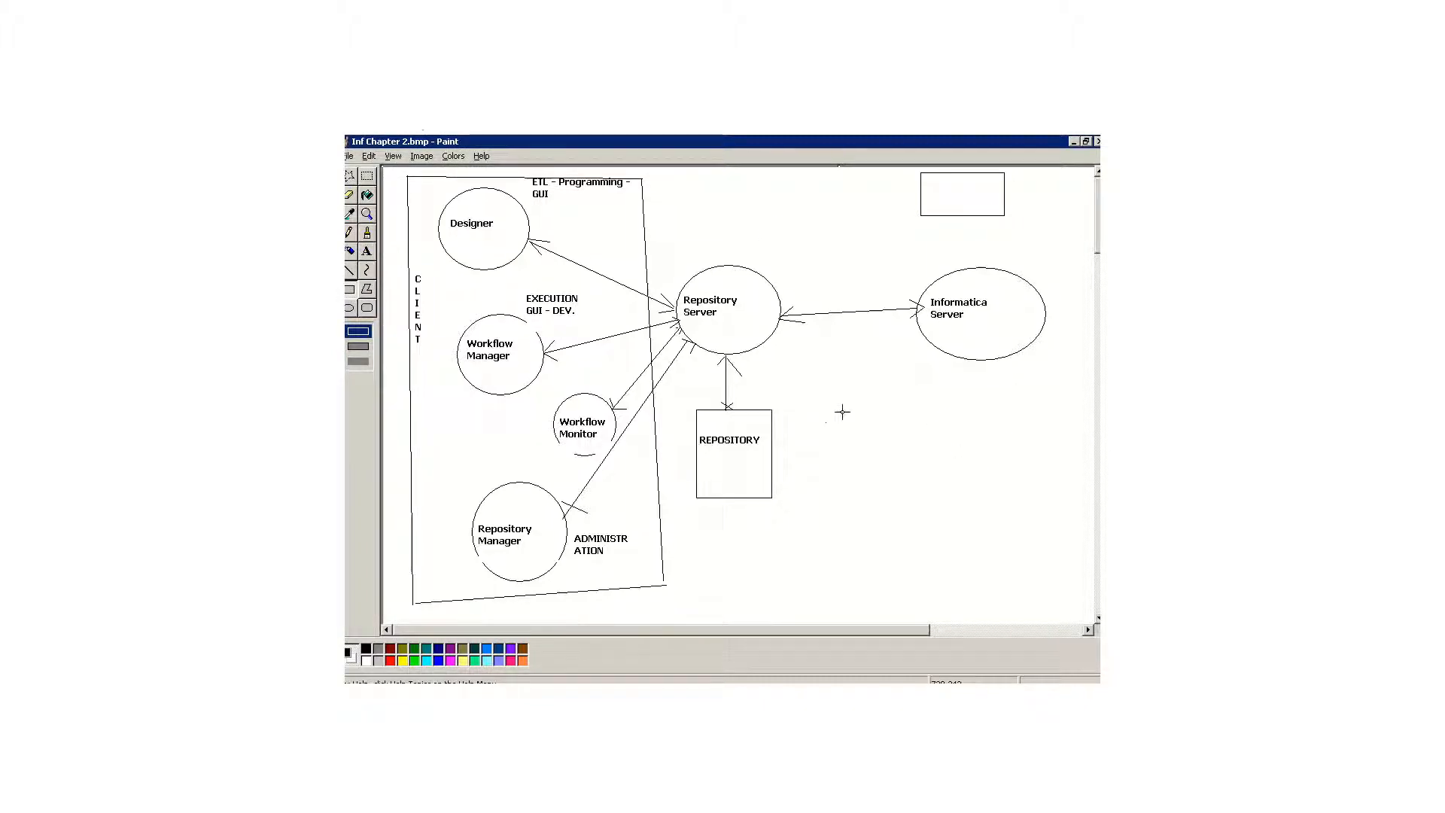
left_click(366, 250)
left_click_drag(927, 183, 988, 204)
type("S")
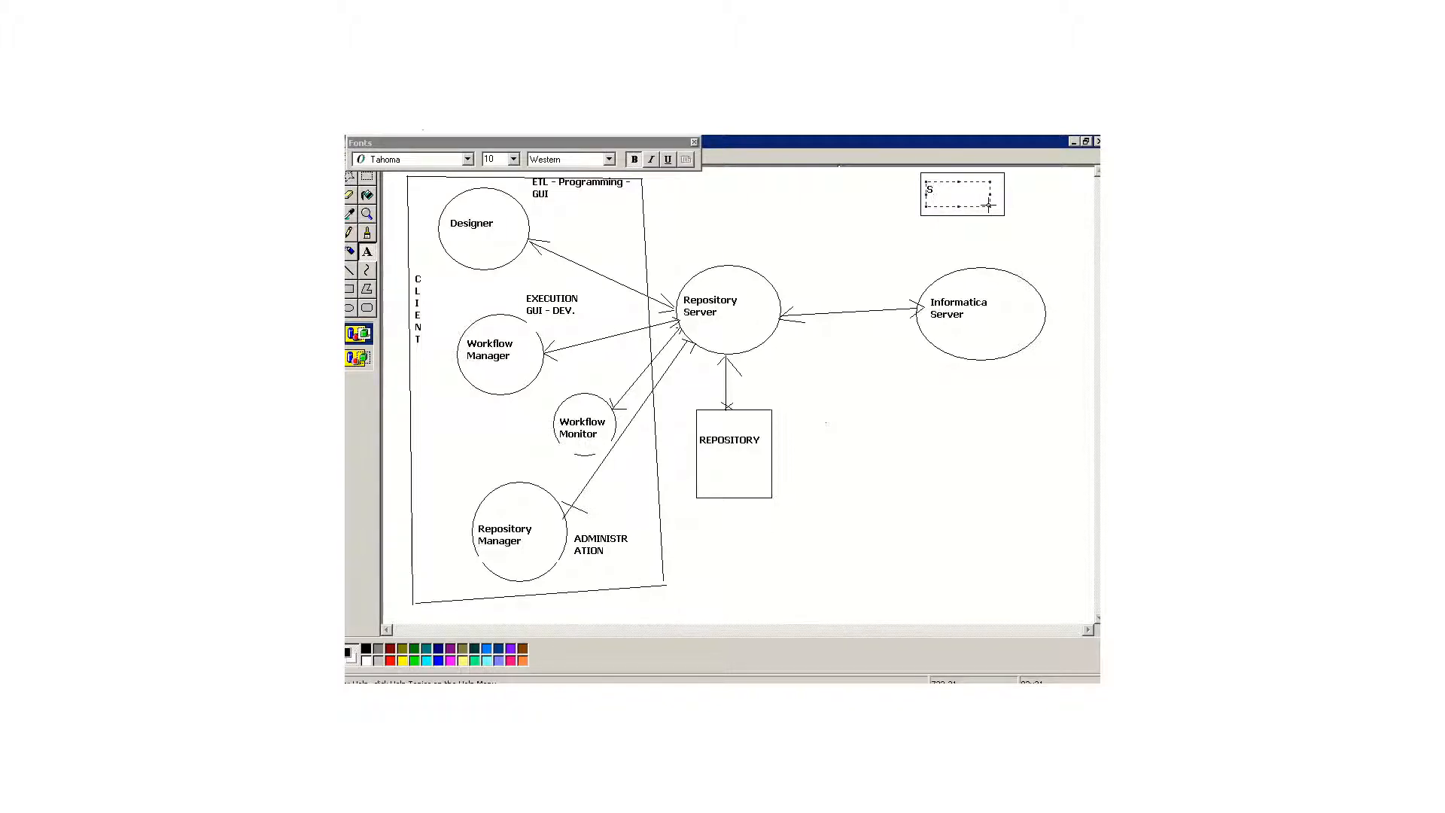
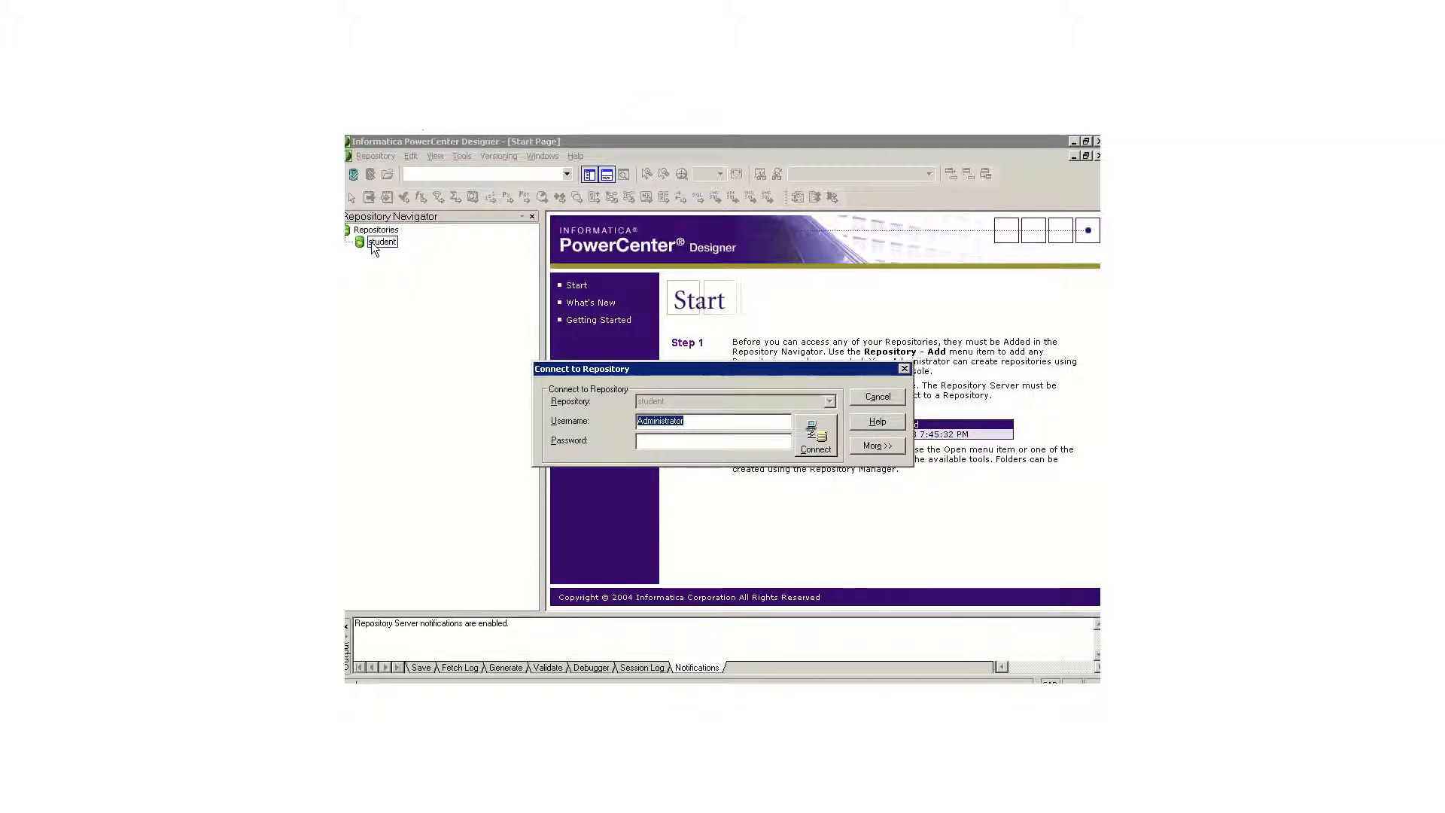
Step: Try to connect to the student repository as Administrator by entering the account password
key("Tab")
type("*******")
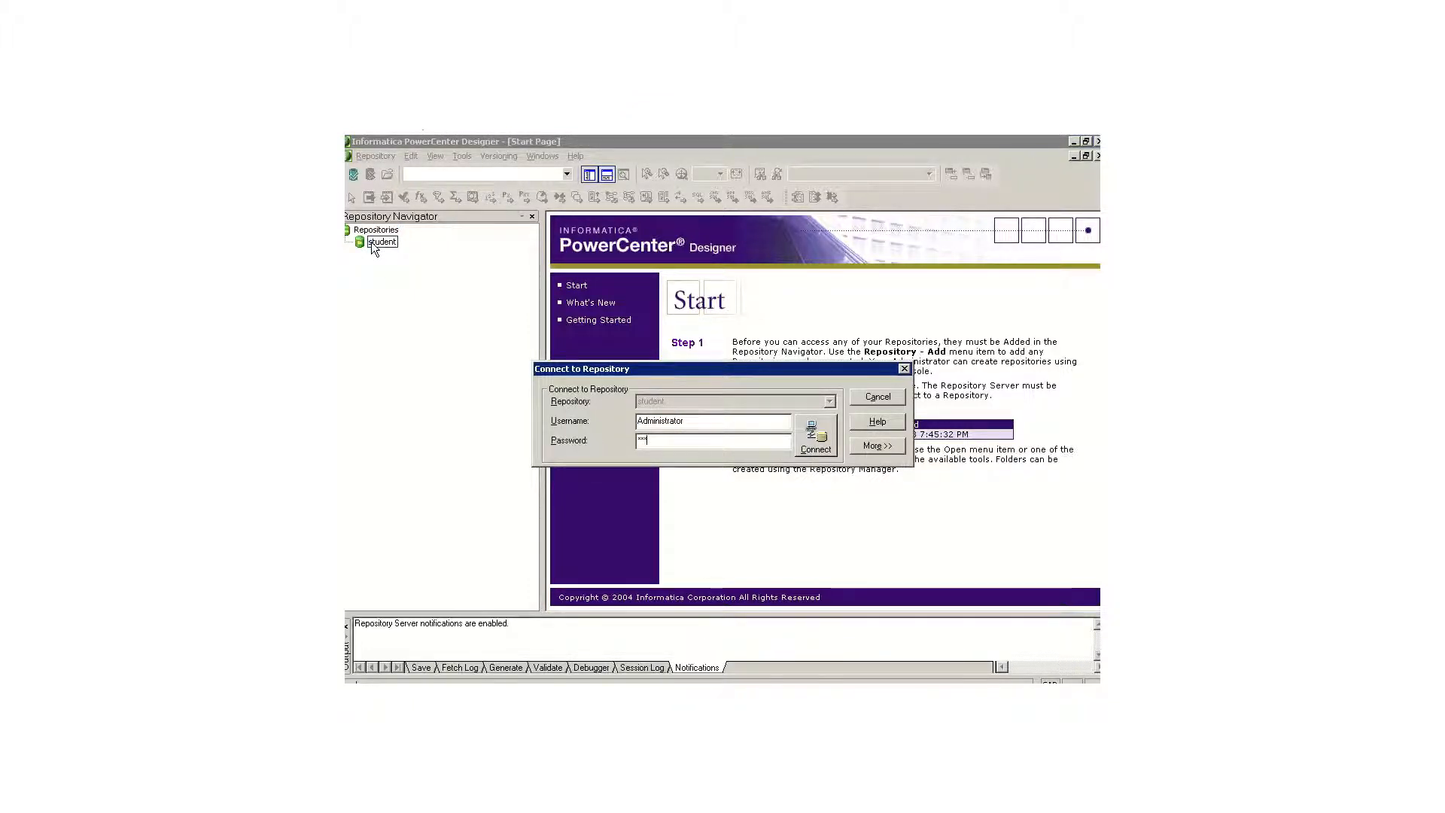
key("Return")
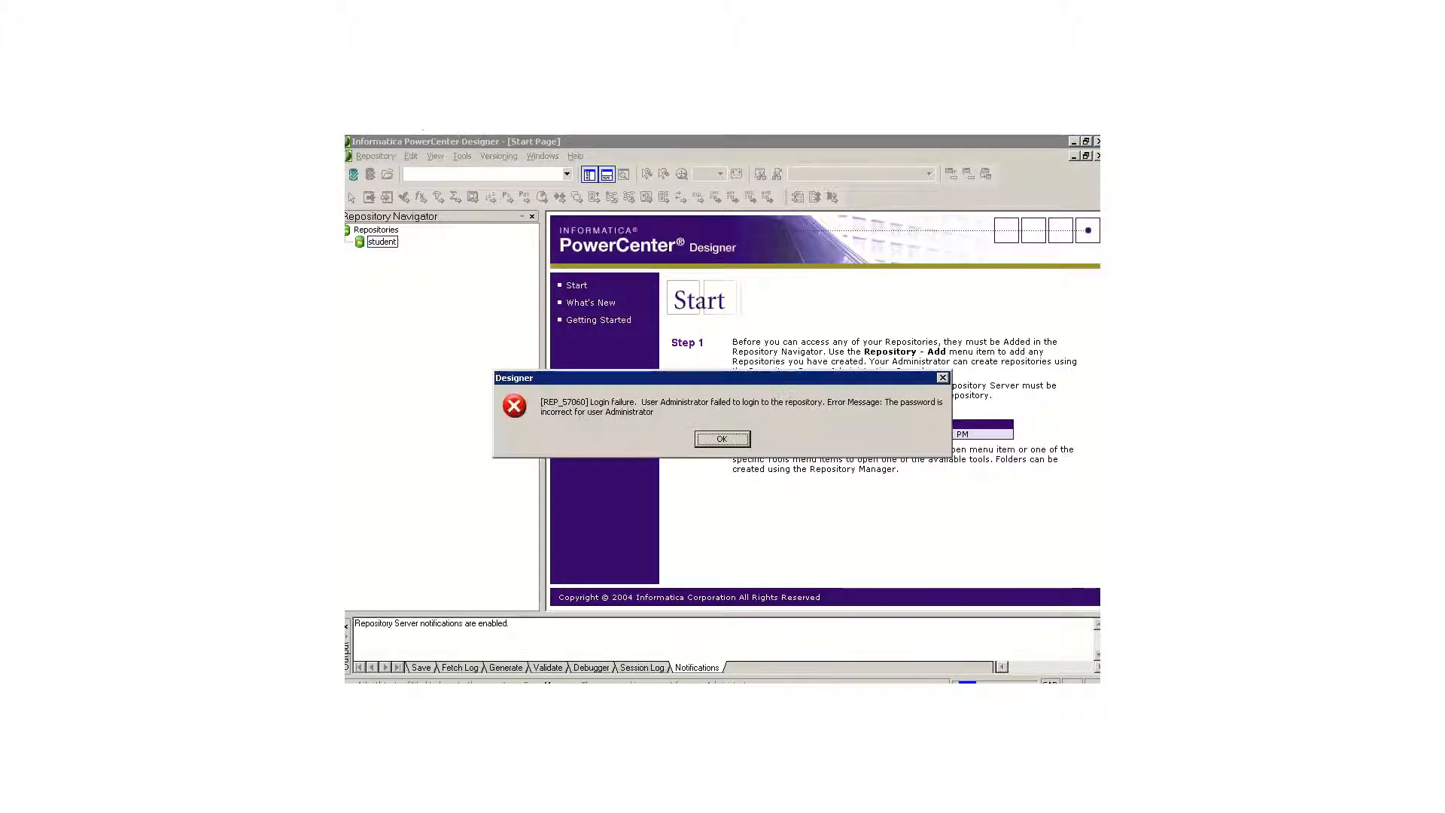
left_click(721, 439)
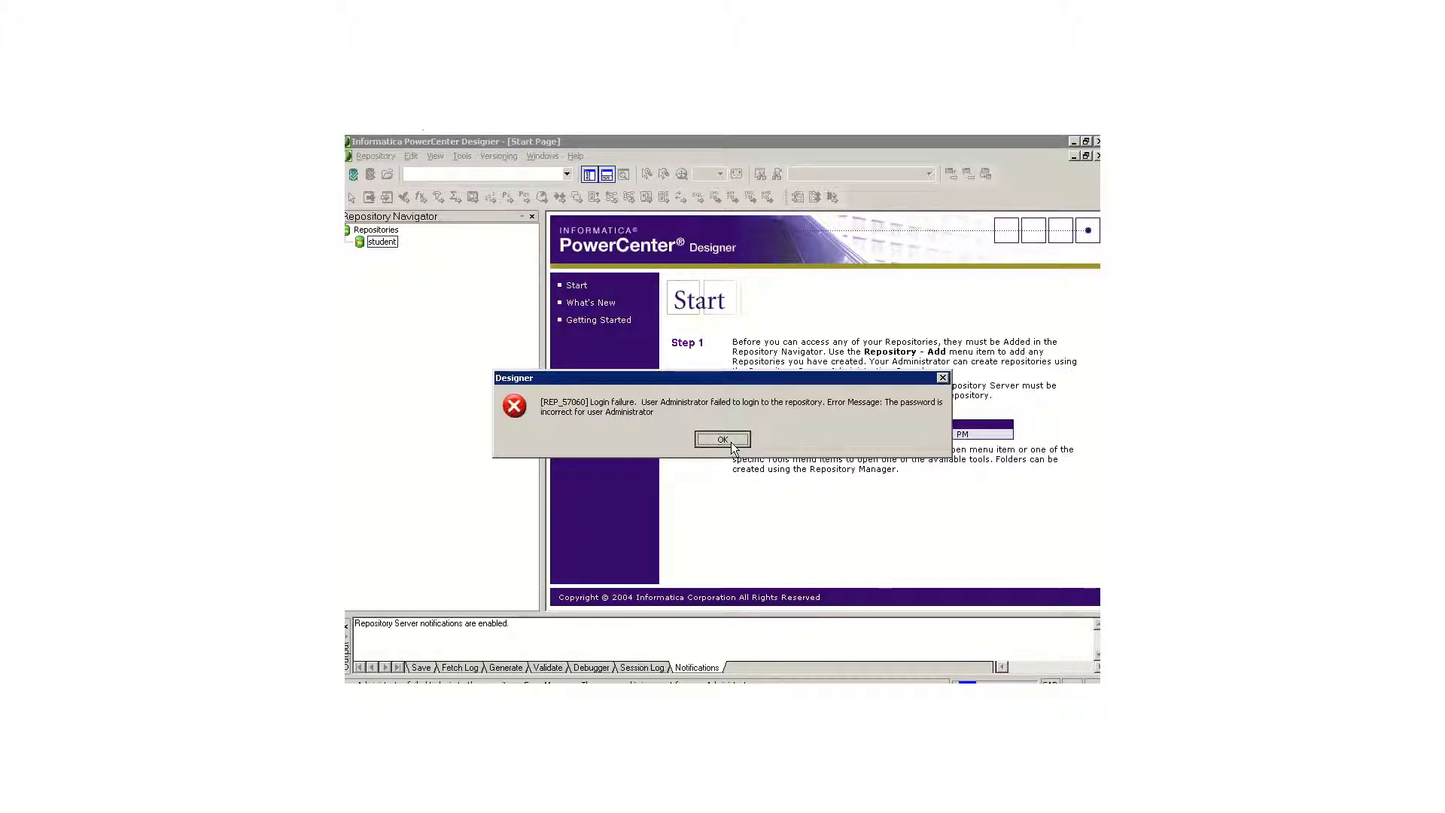
Step: Connect to the student repository with the Administrator account's password and open the sanza folder
double_click(390, 242)
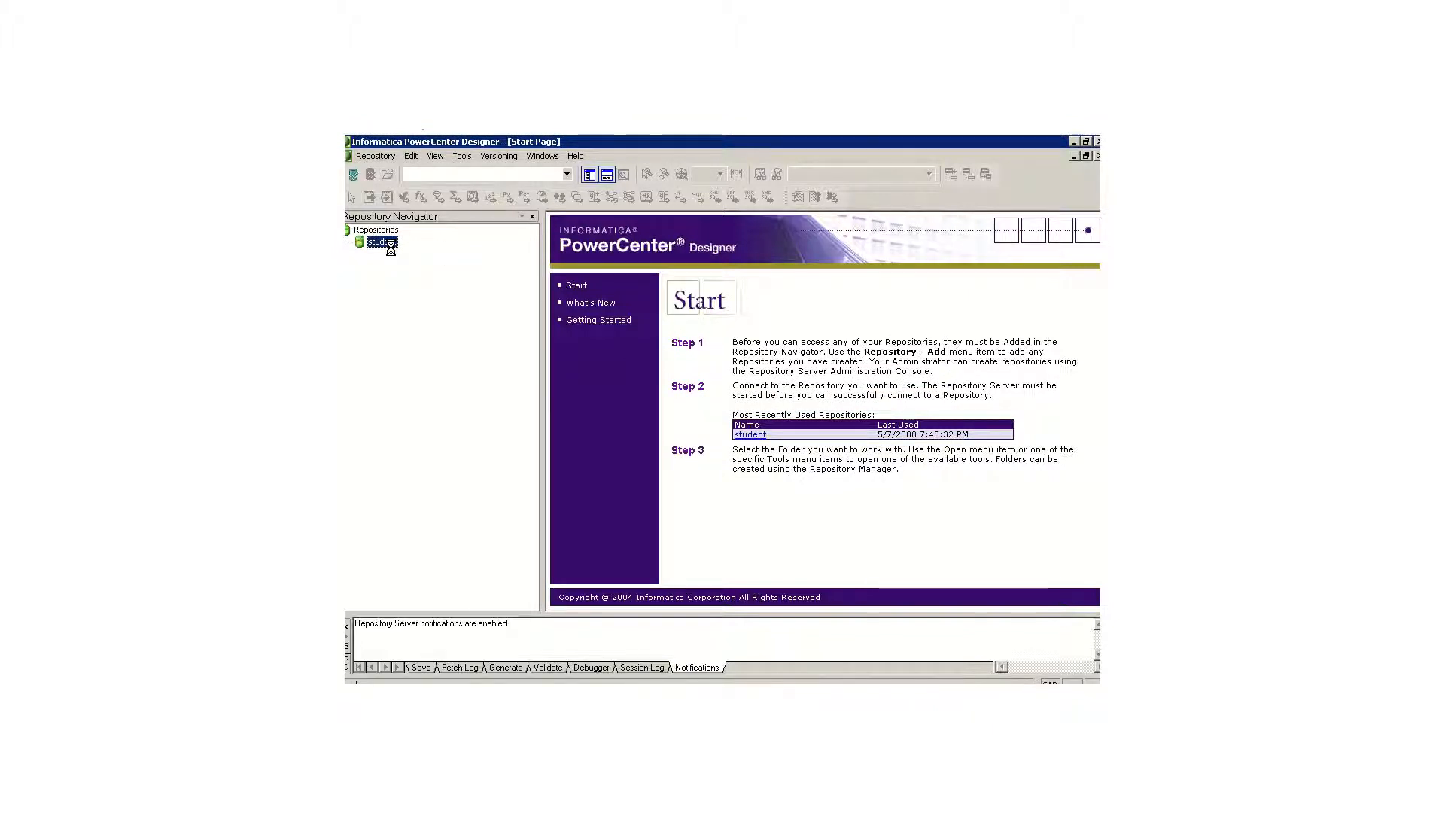
left_click(664, 443)
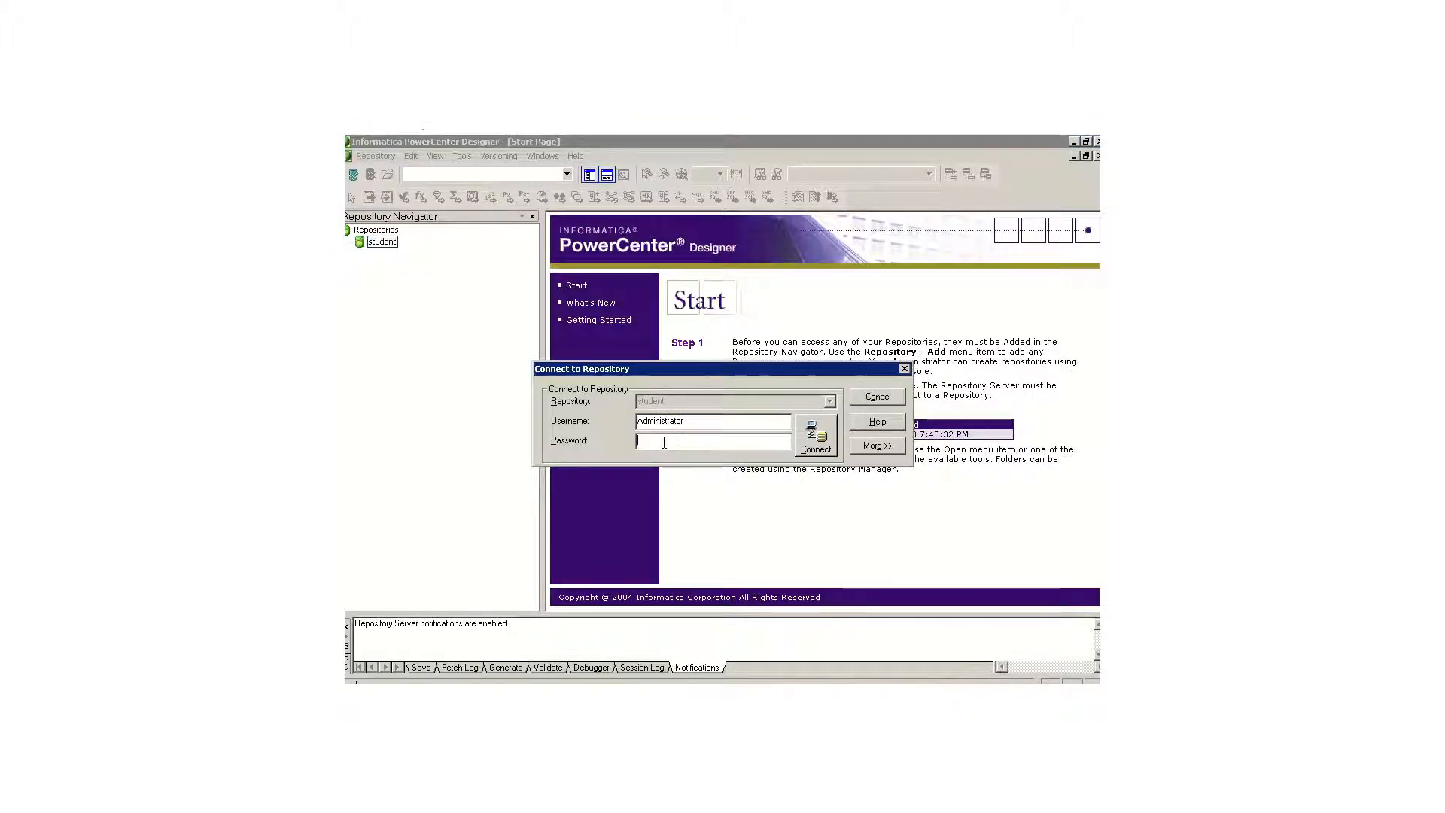
type("*****")
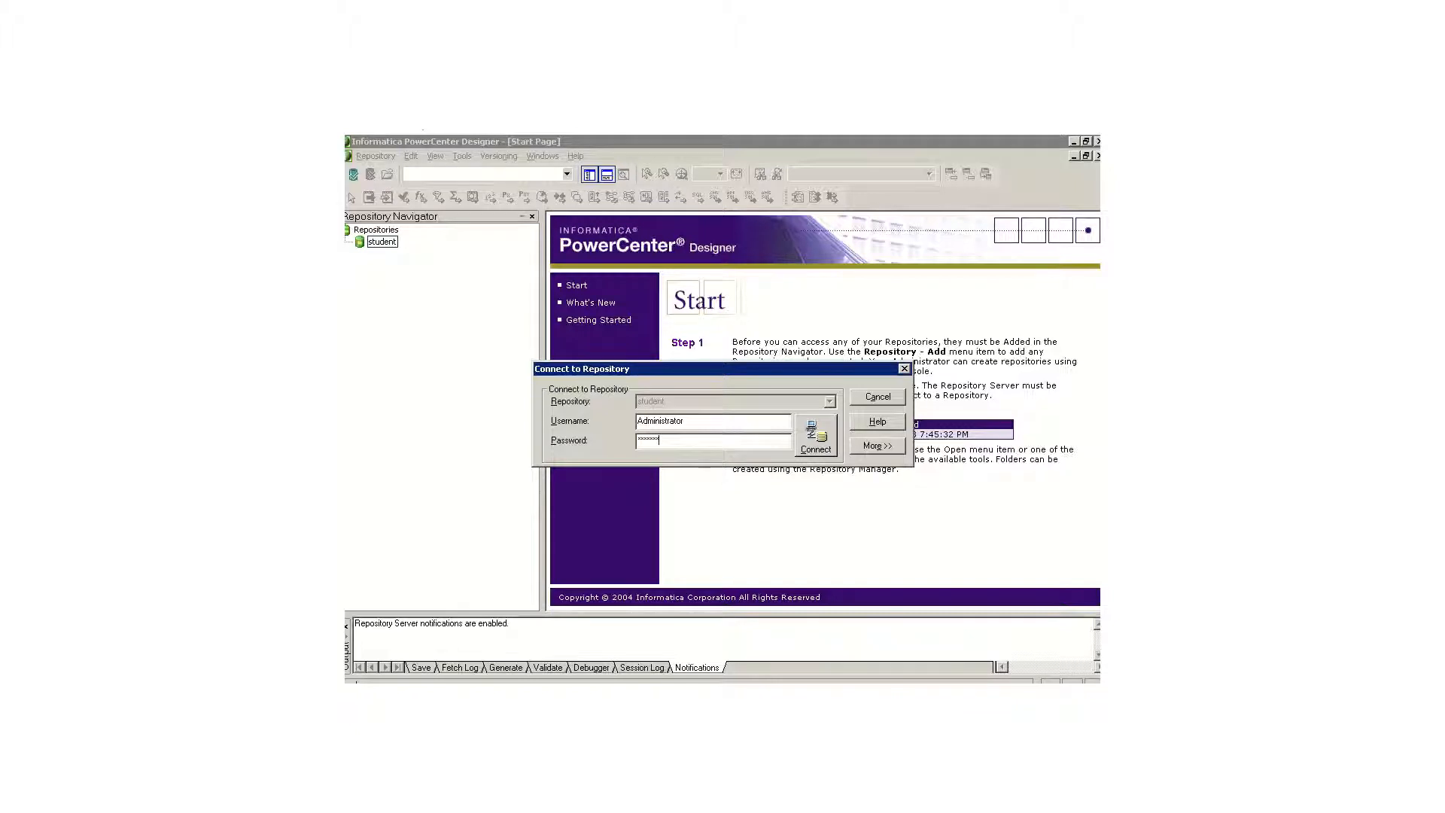
key("Return")
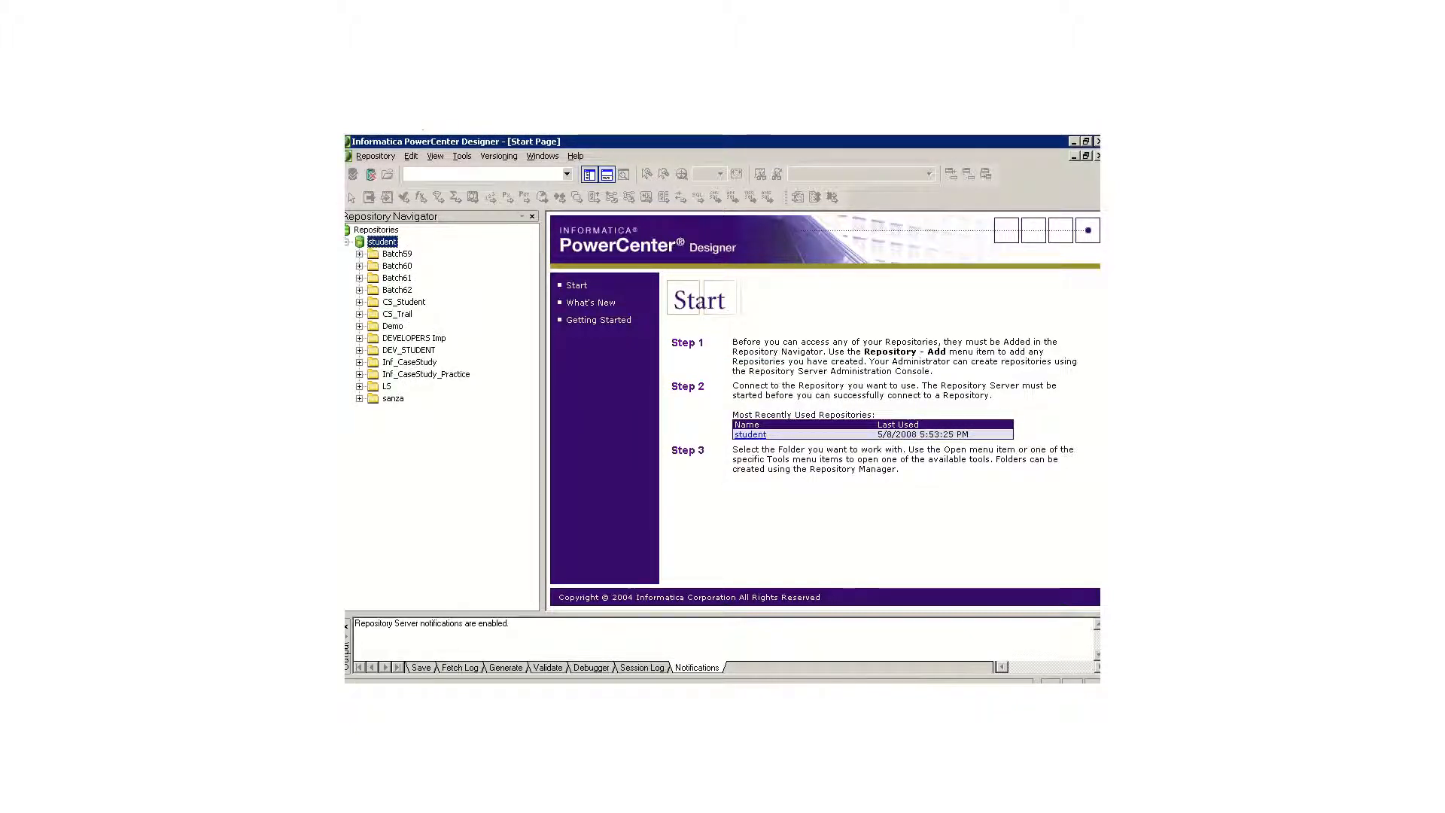
double_click(399, 399)
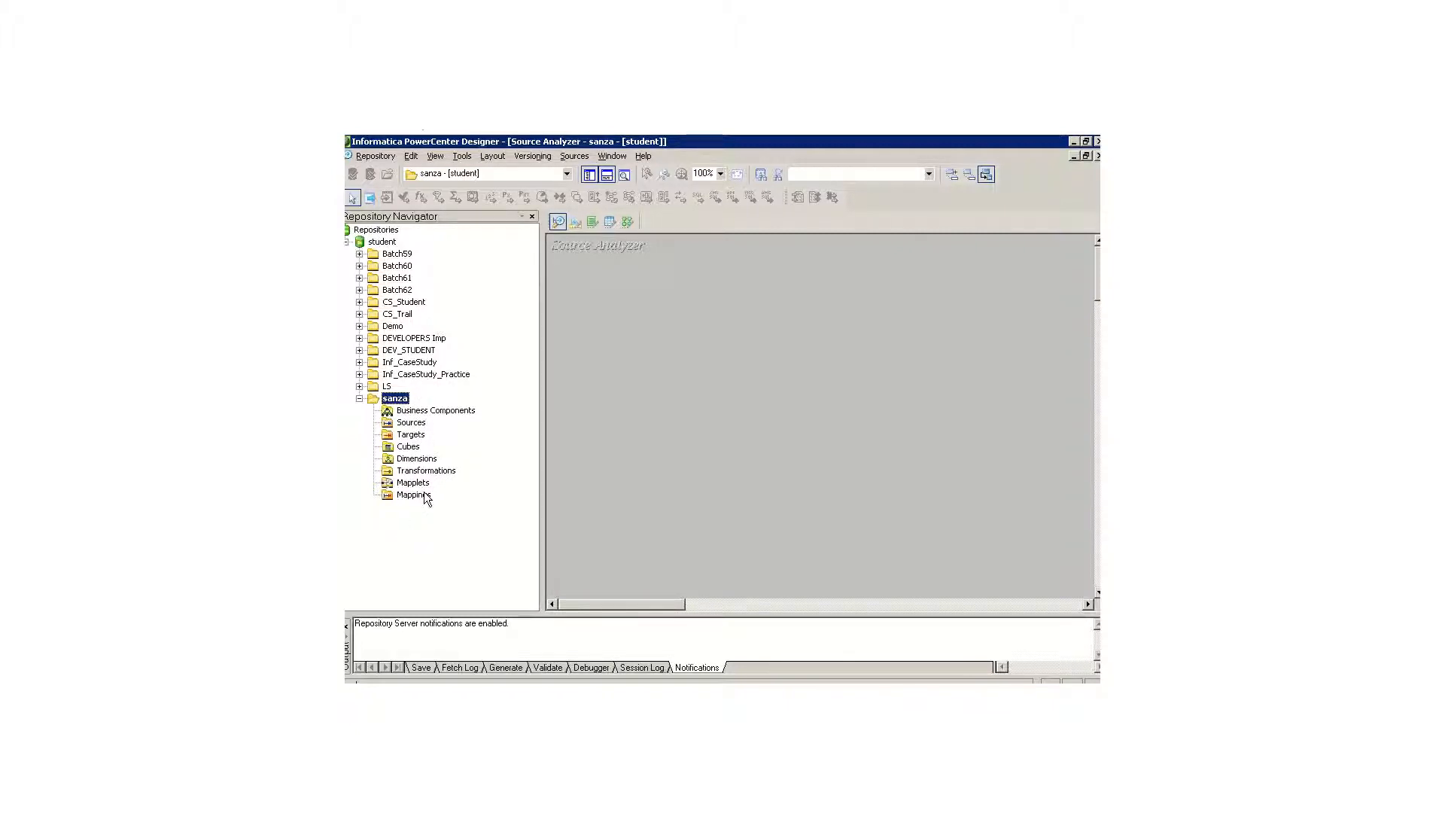
Step: Examine the object nodes in the sanza folder, from Business Components and Sources through Mapplets and Mappings
left_click(433, 411)
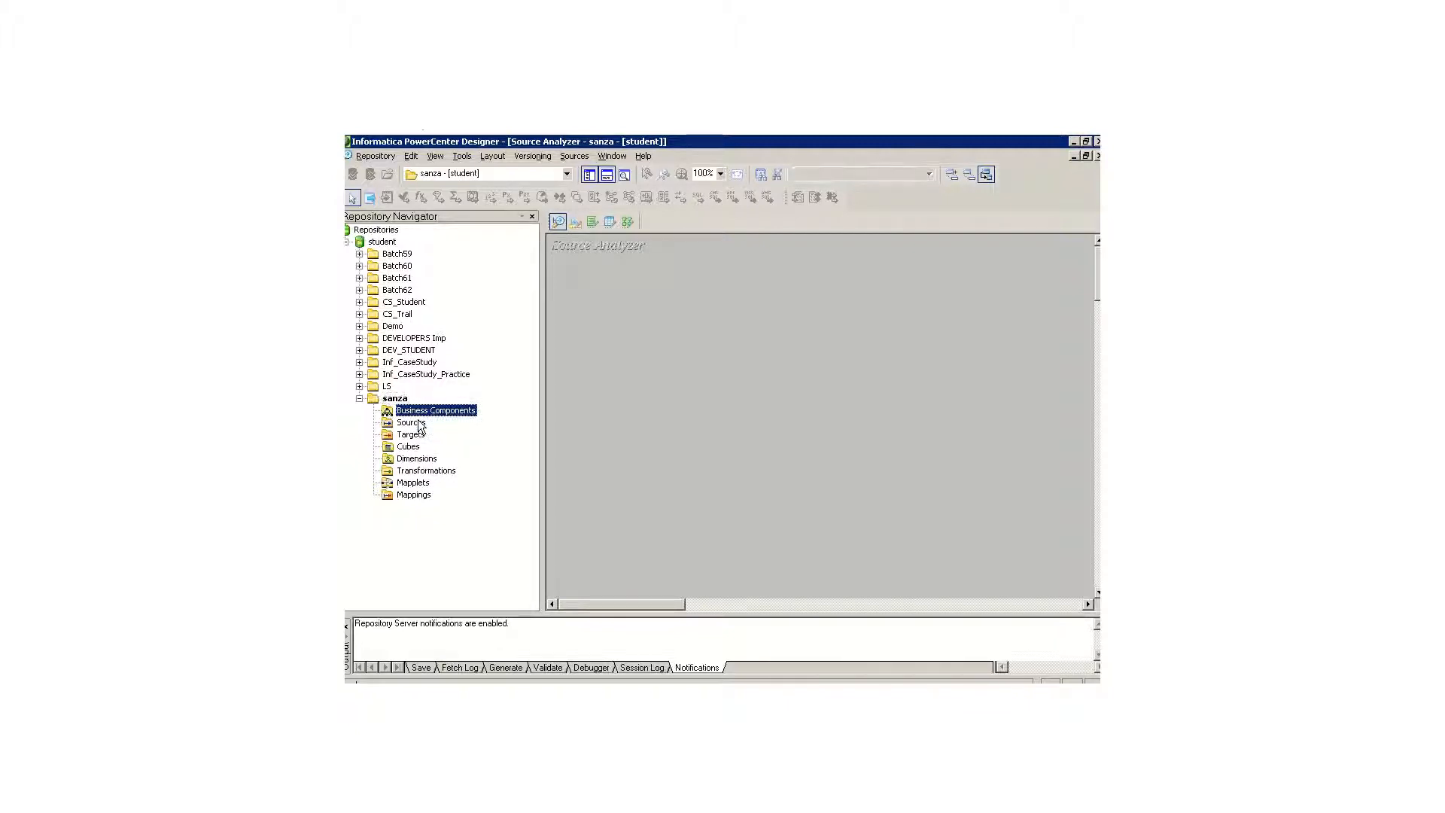
left_click(418, 422)
left_click(414, 435)
left_click(418, 447)
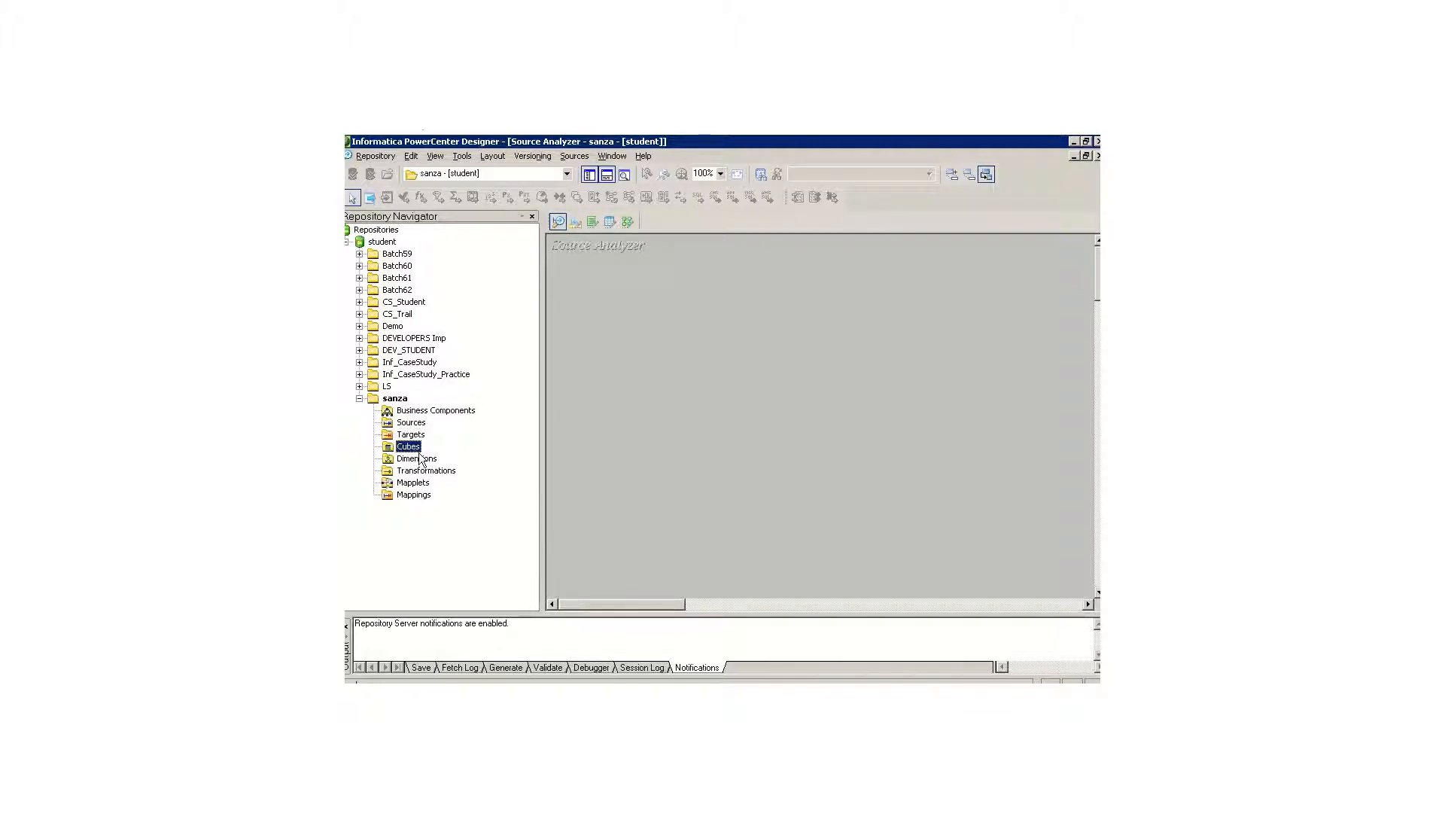
left_click(421, 459)
left_click(426, 471)
left_click(426, 482)
left_click(423, 495)
left_click(410, 447)
left_click(443, 410)
left_click(419, 423)
left_click(420, 436)
left_click(442, 472)
left_click(426, 484)
Step: View the Warehouse Designer, Transformation Developer, Mapplet Designer and Mapping Designer workspaces in turn
left_click(576, 223)
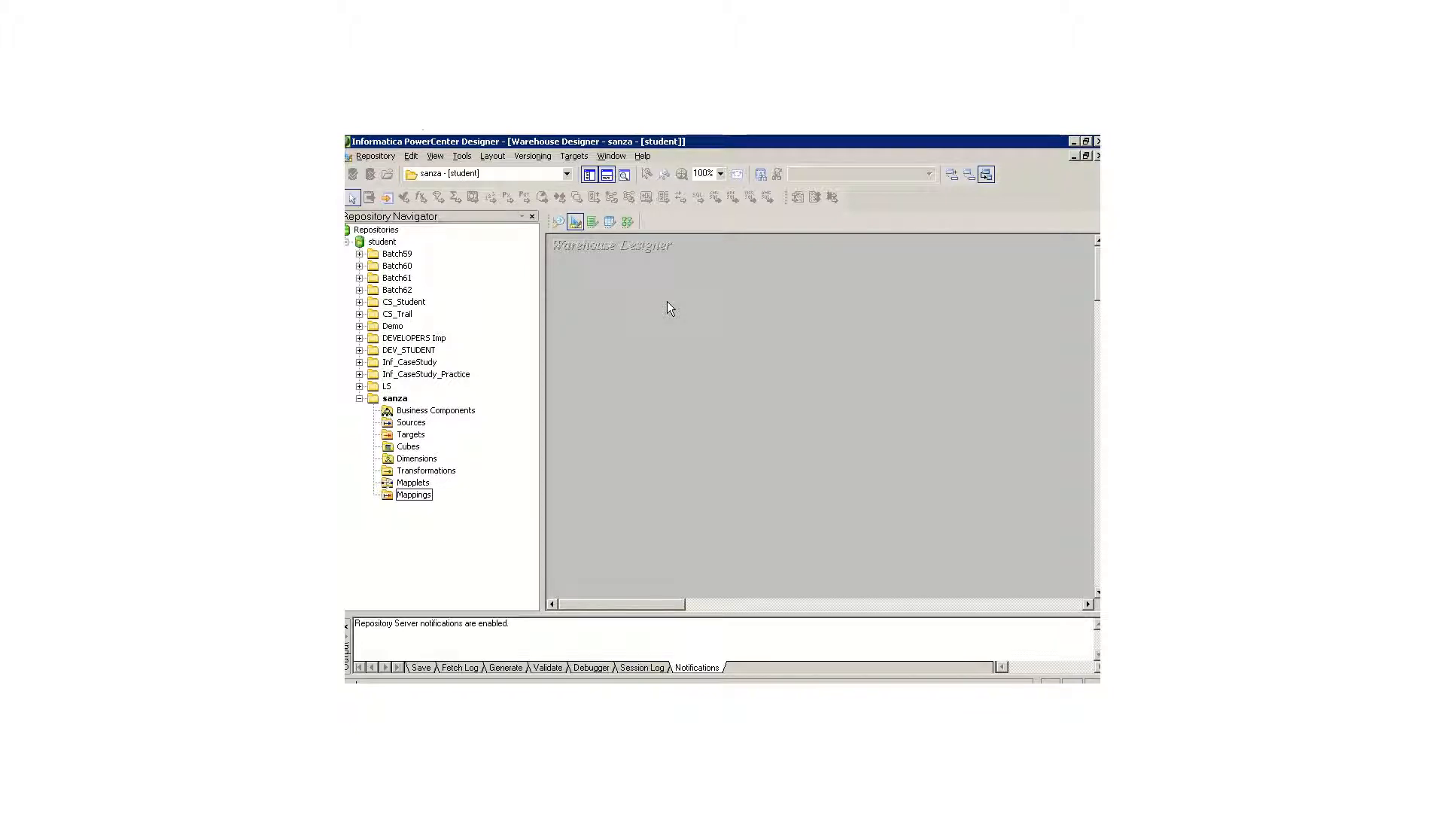
left_click(592, 223)
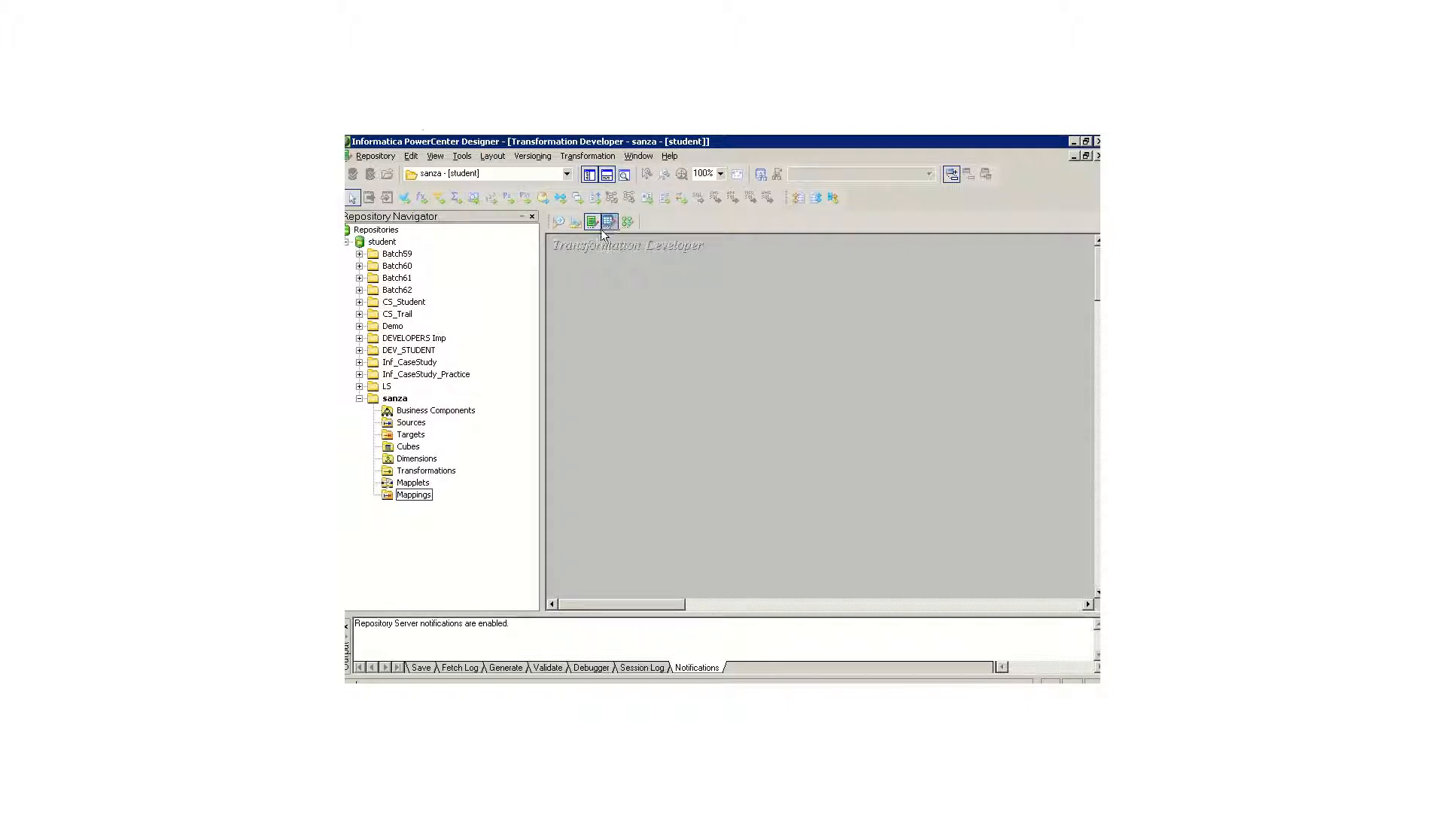
left_click(610, 228)
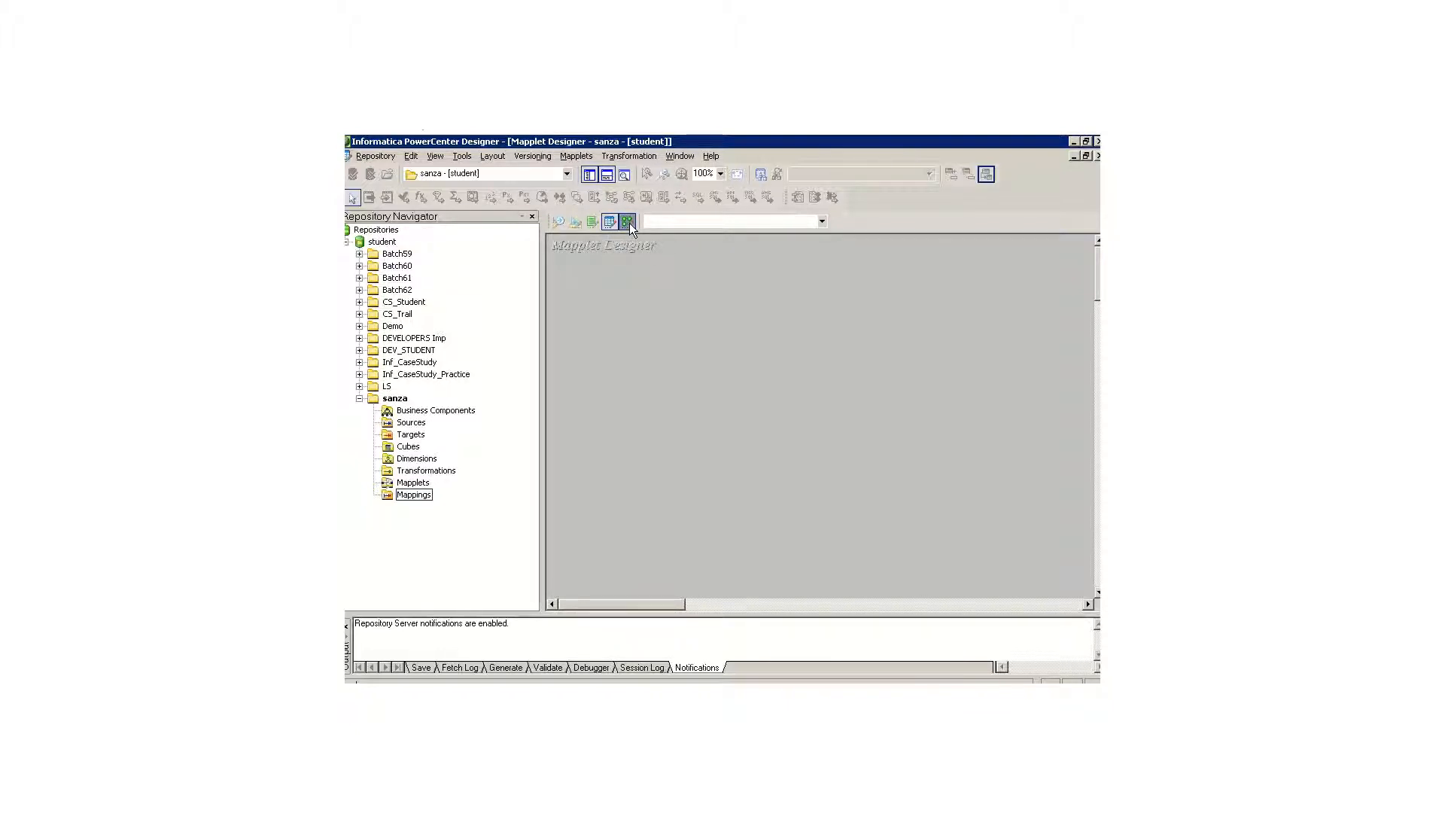
left_click(629, 223)
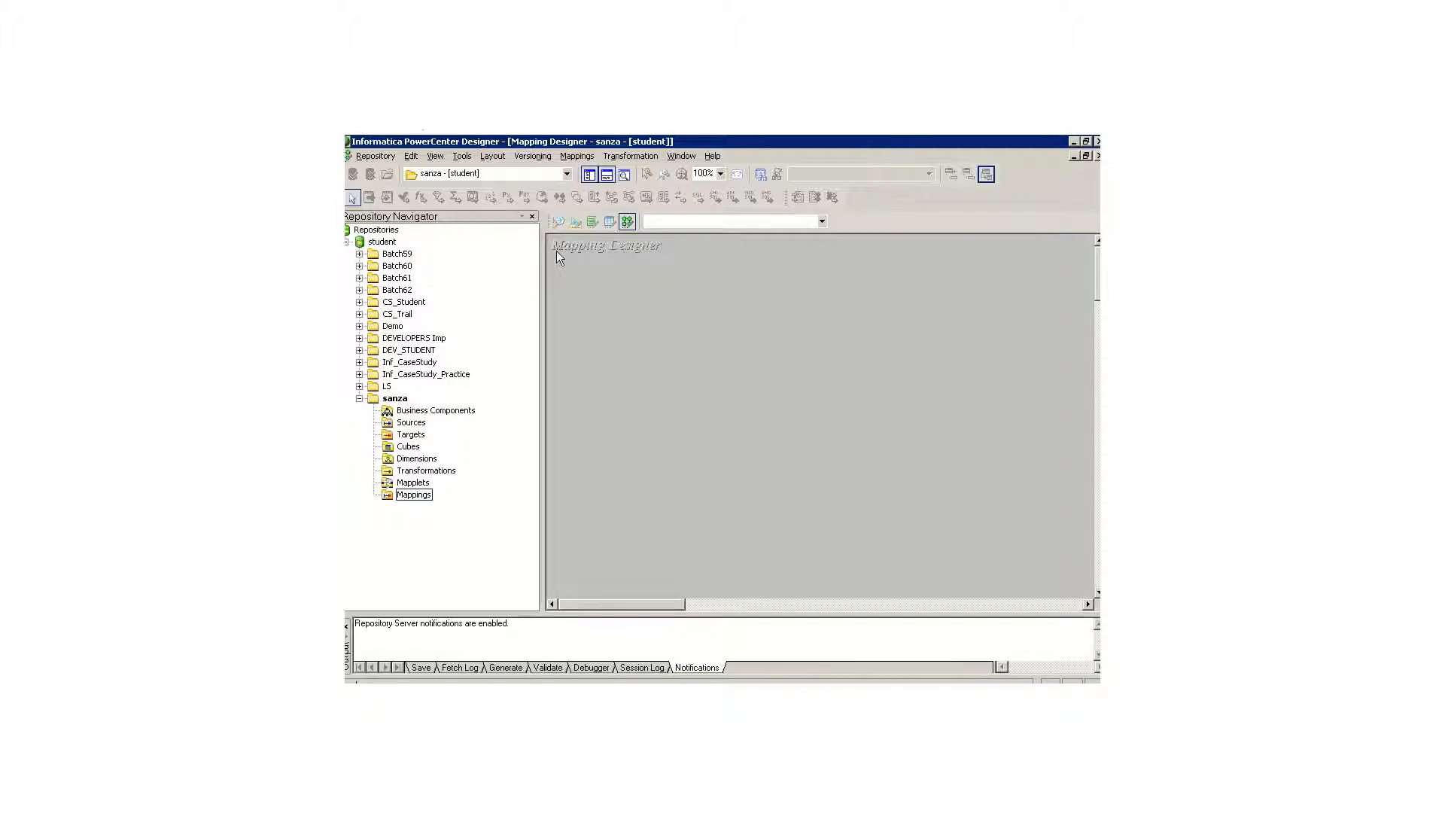
Step: Cycle twice through the Source Analyzer, Warehouse Designer and Mapping Designer workspaces to compare them
left_click(561, 228)
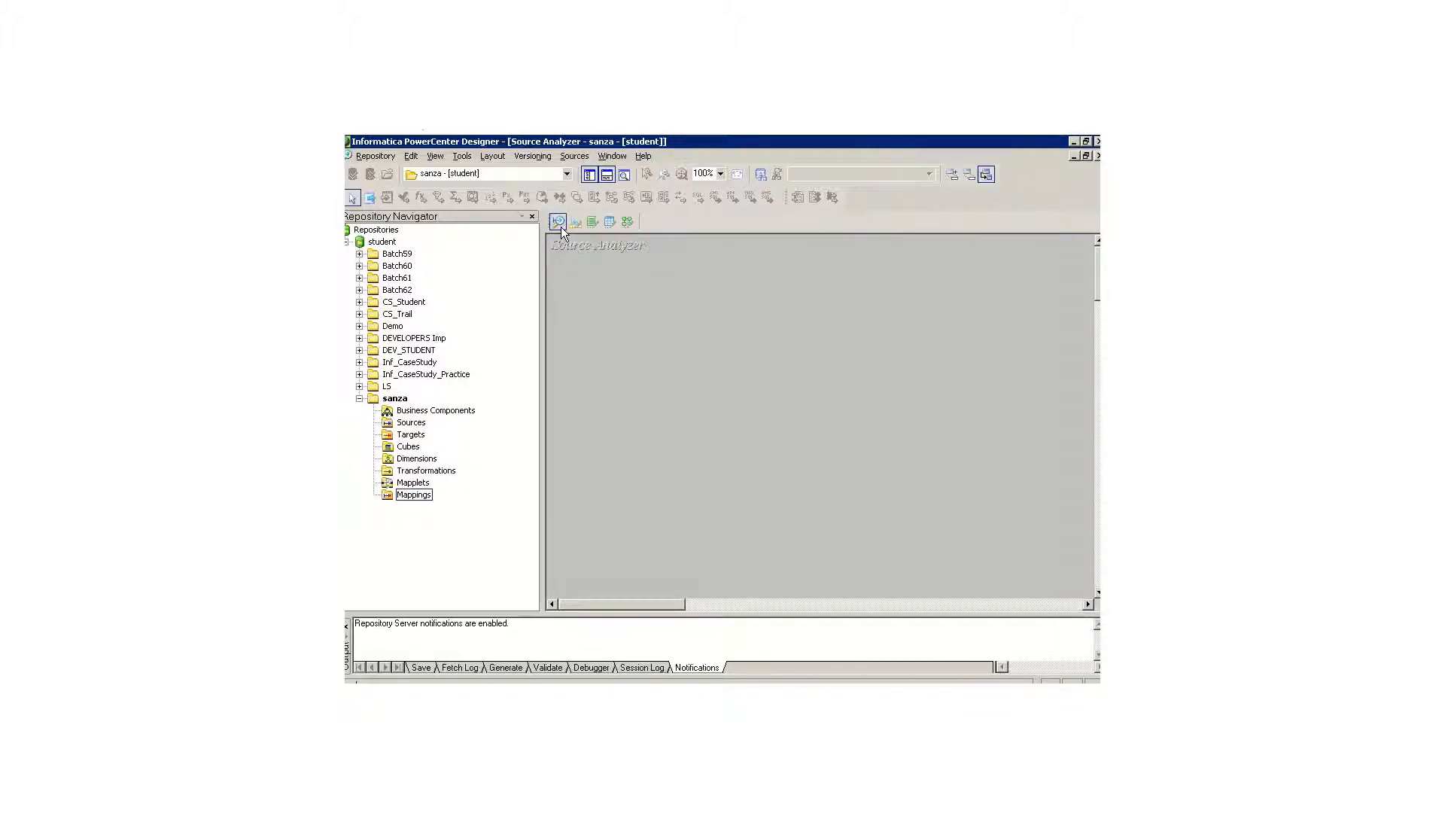
left_click(576, 224)
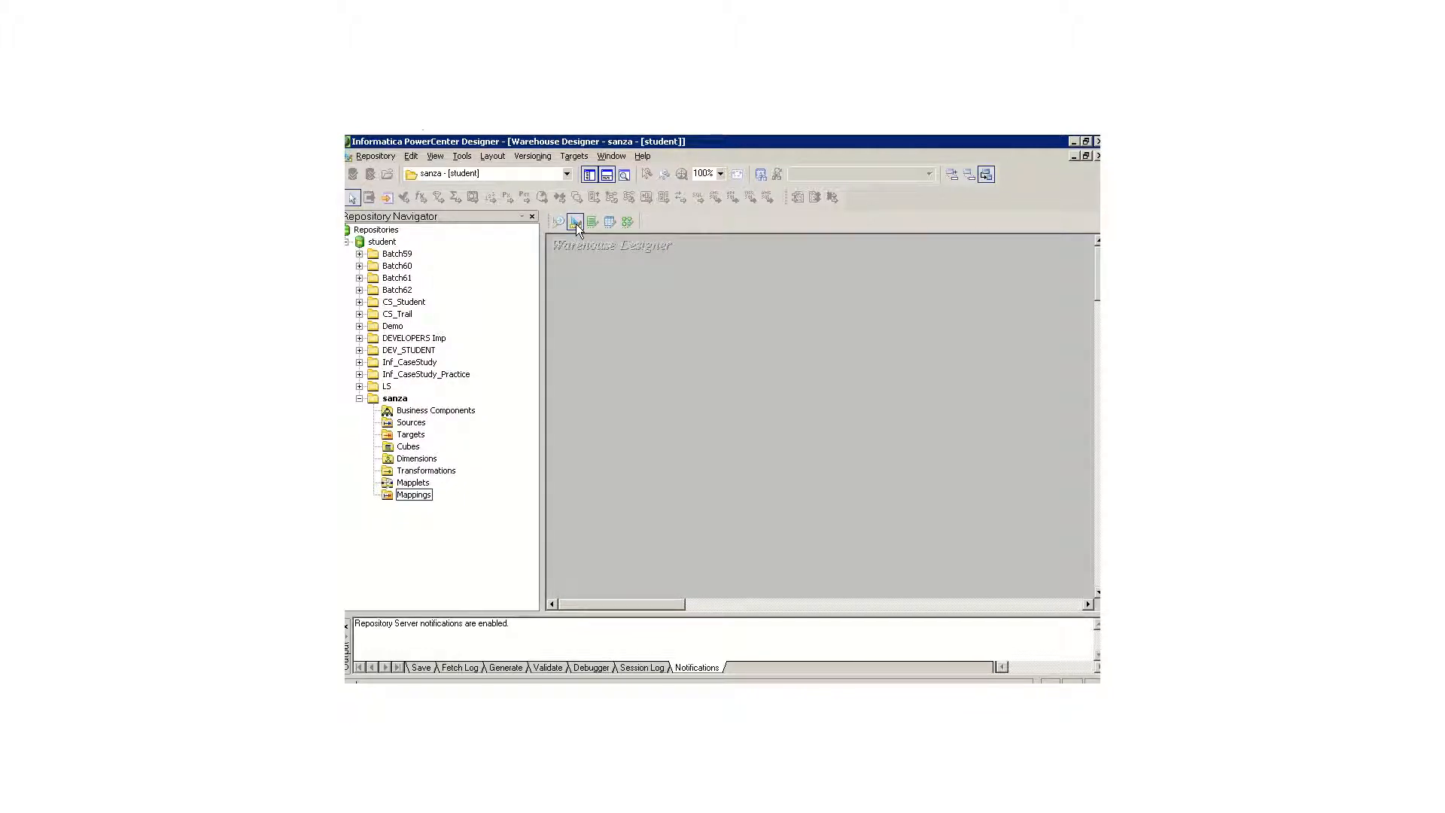
left_click(628, 222)
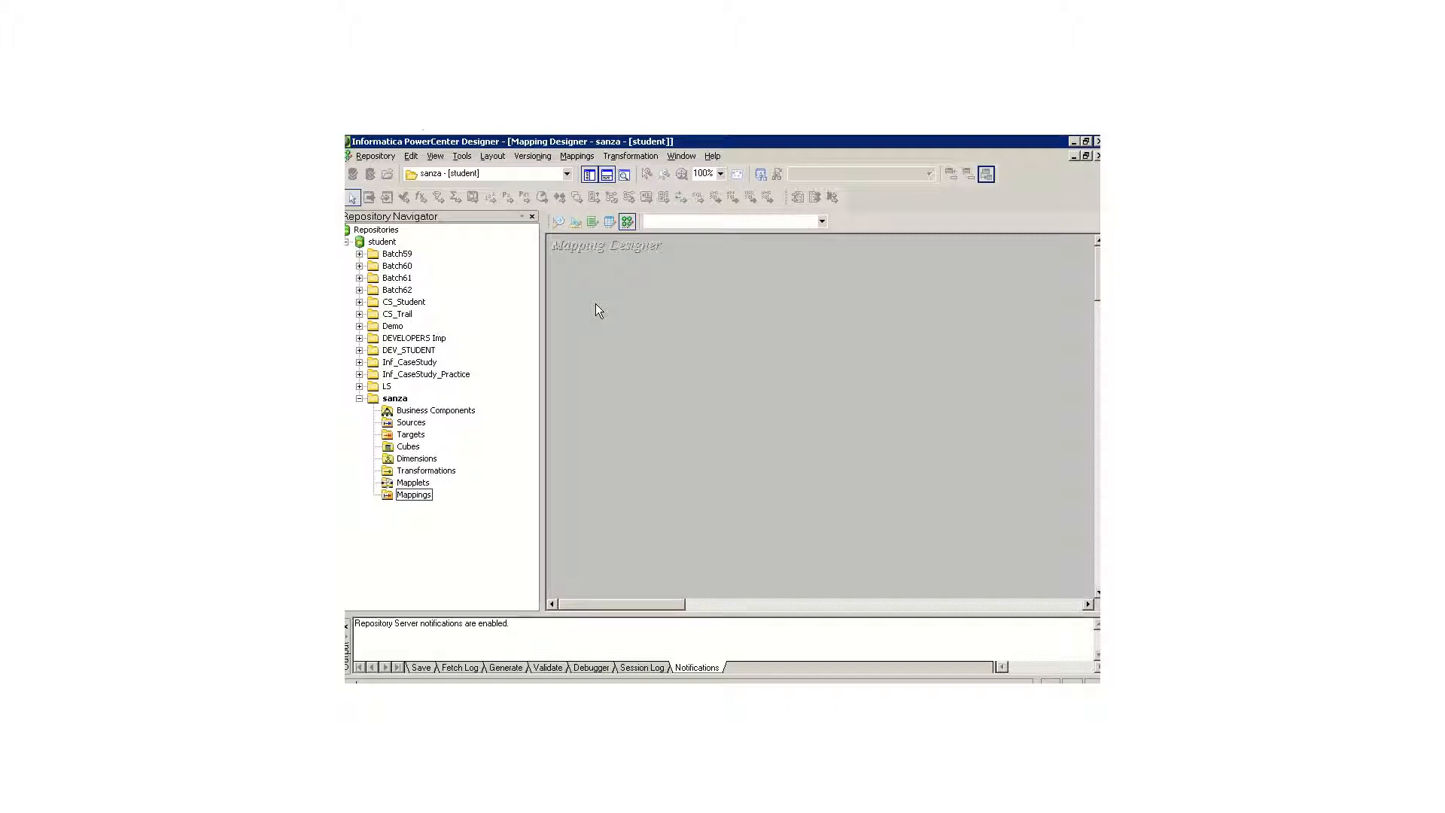
left_click(558, 223)
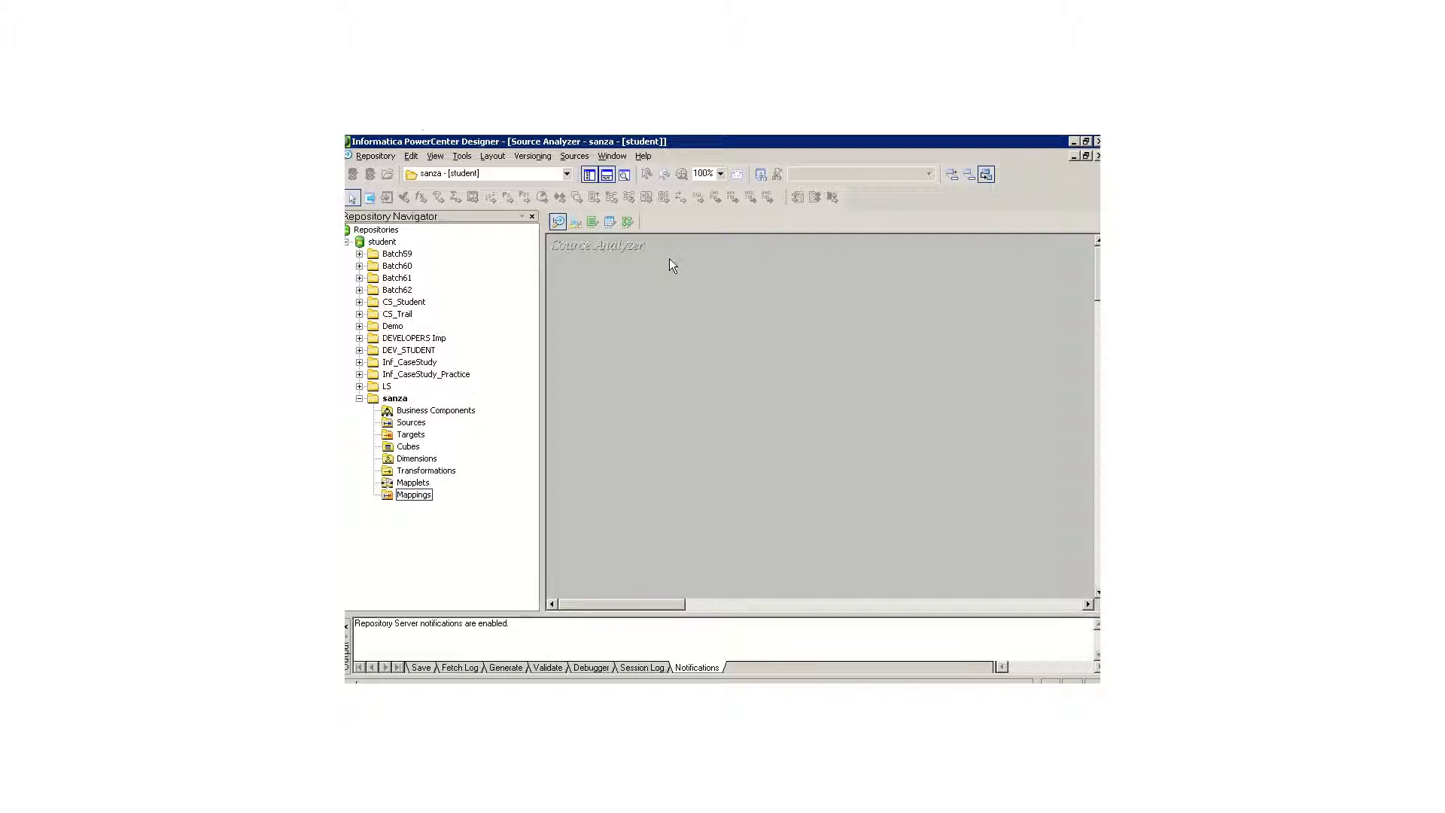
left_click(575, 221)
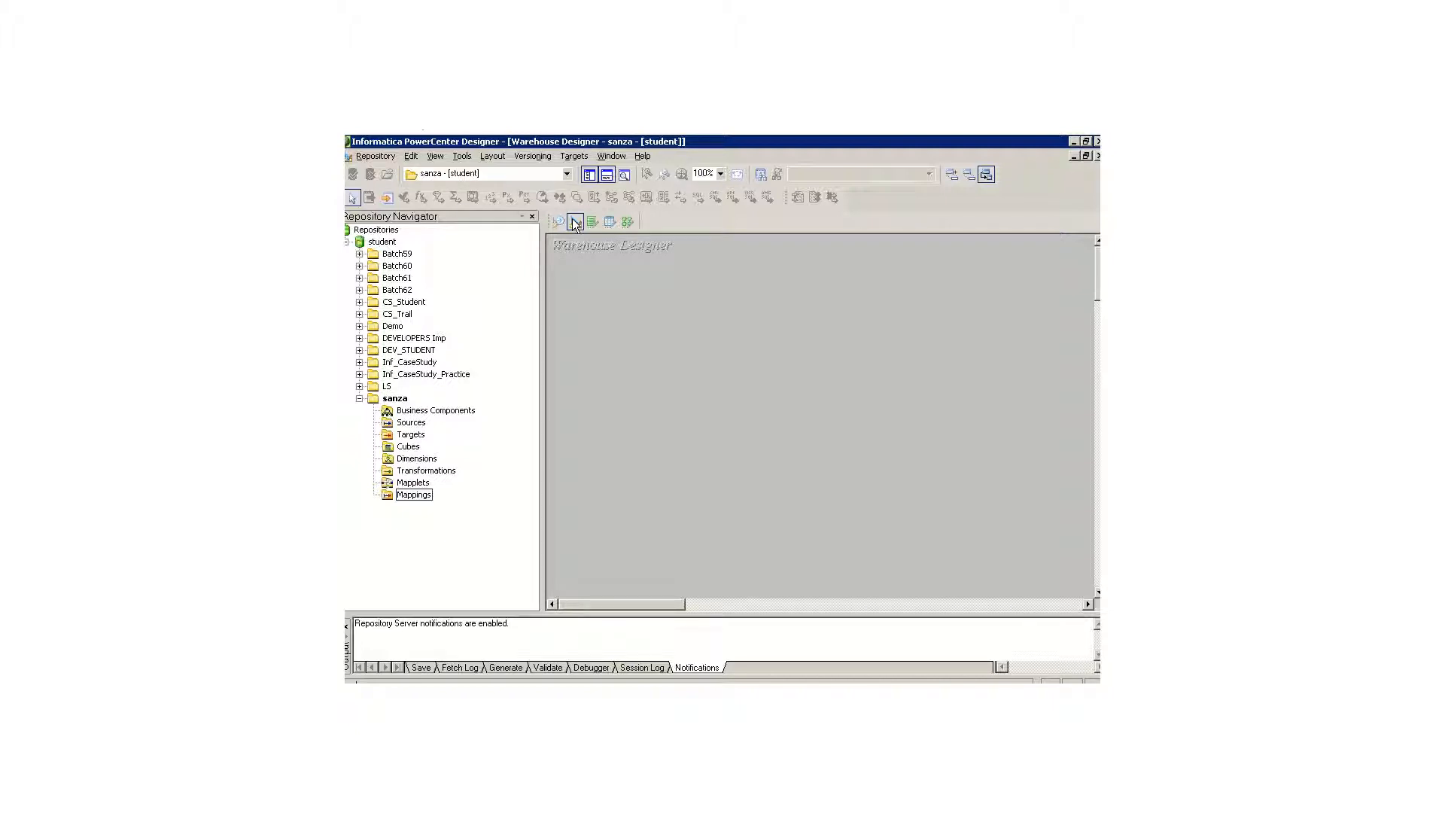
left_click(627, 223)
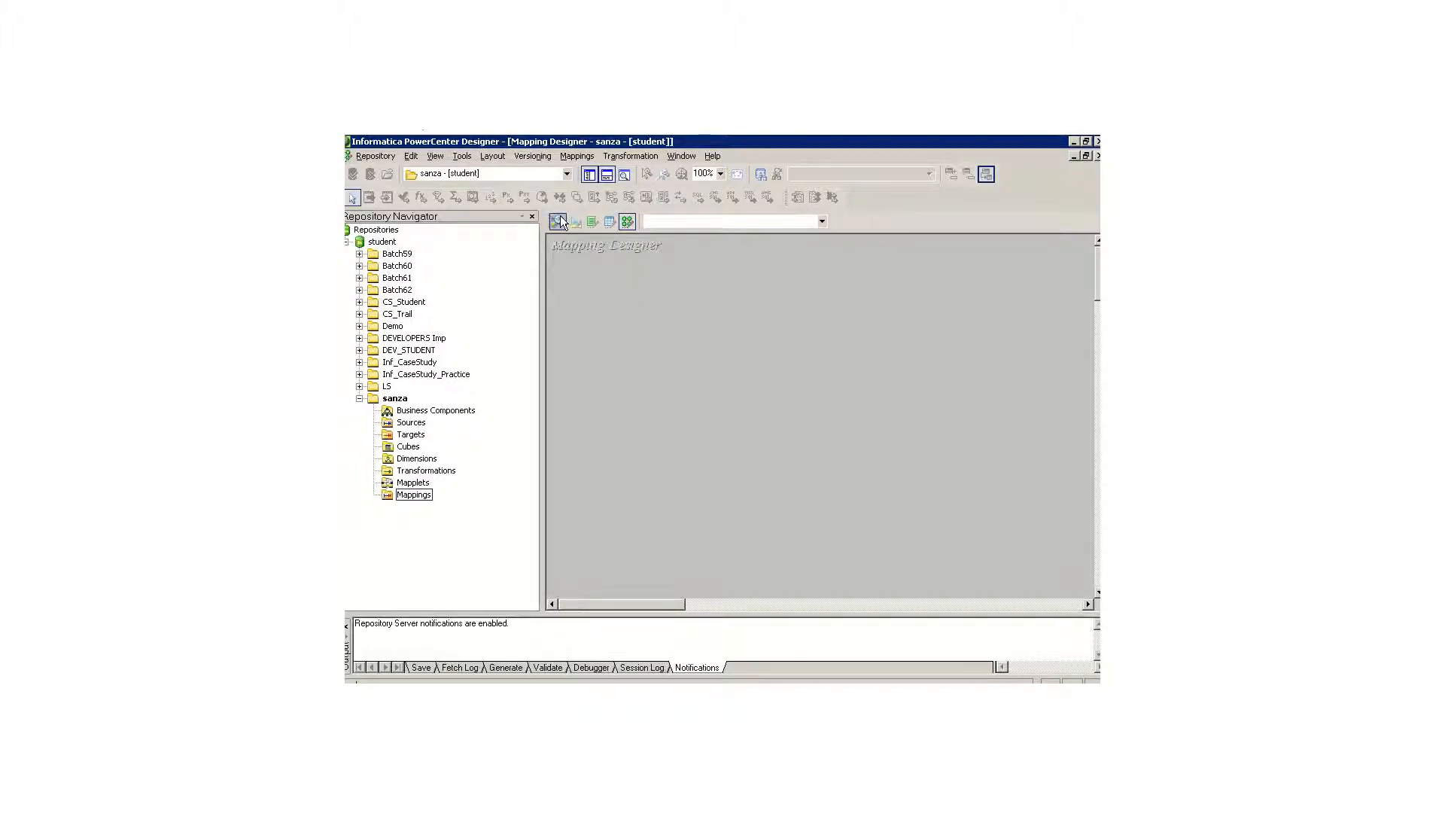
Step: Switch to the Source Analyzer, on to the Mapping Designer, and back to the Source Analyzer
left_click(462, 157)
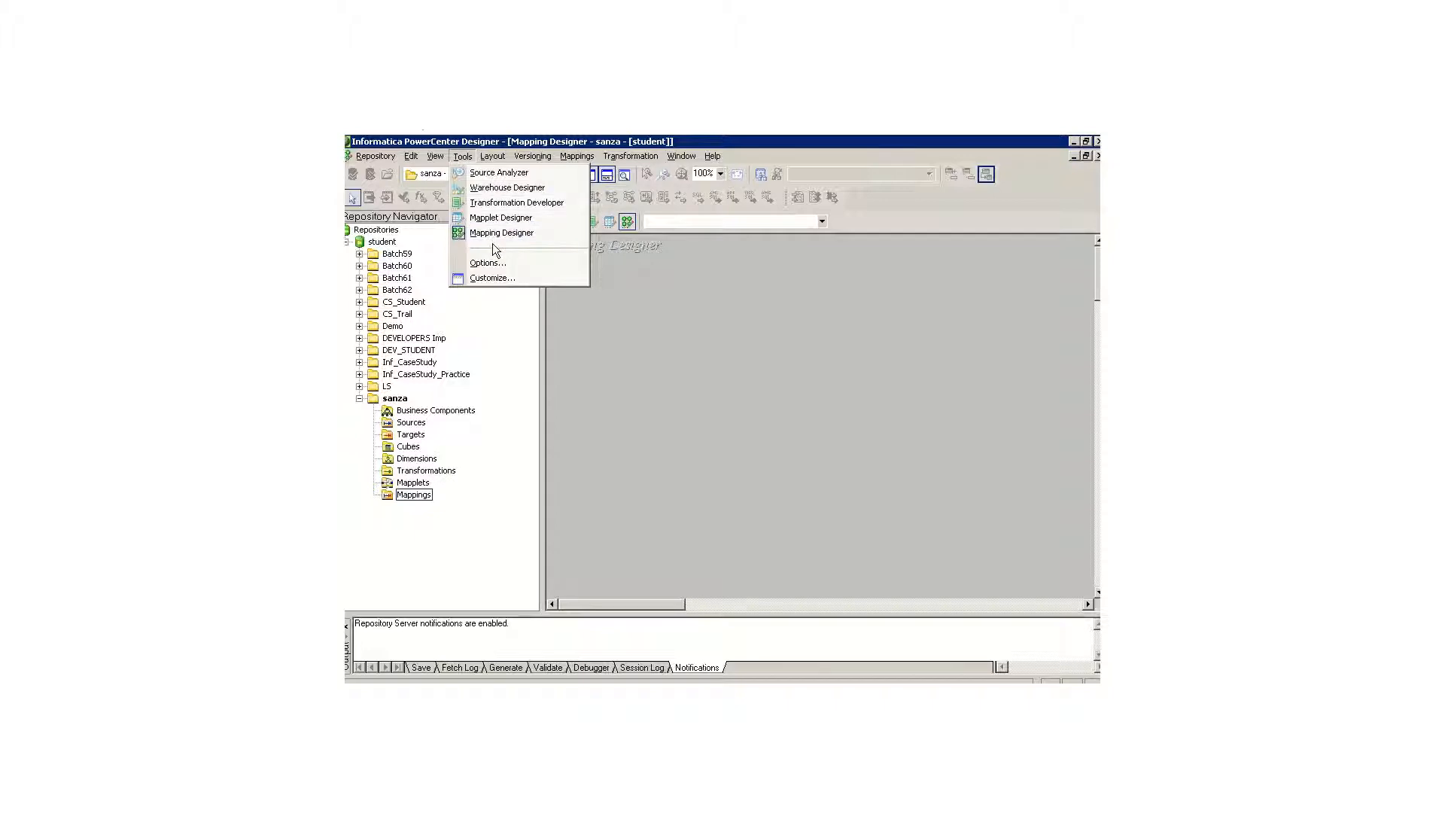
left_click(497, 173)
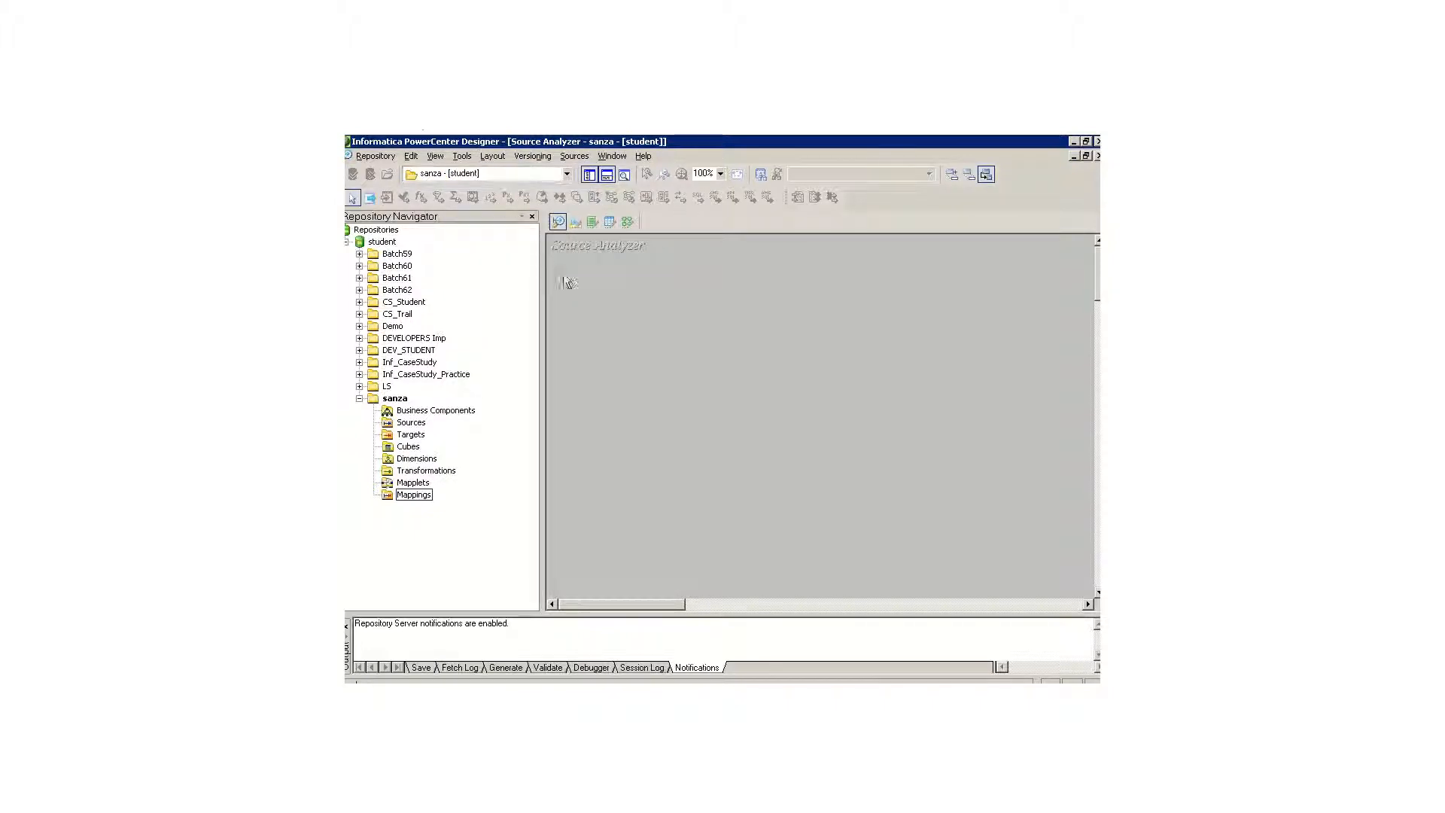
left_click(462, 157)
left_click(494, 234)
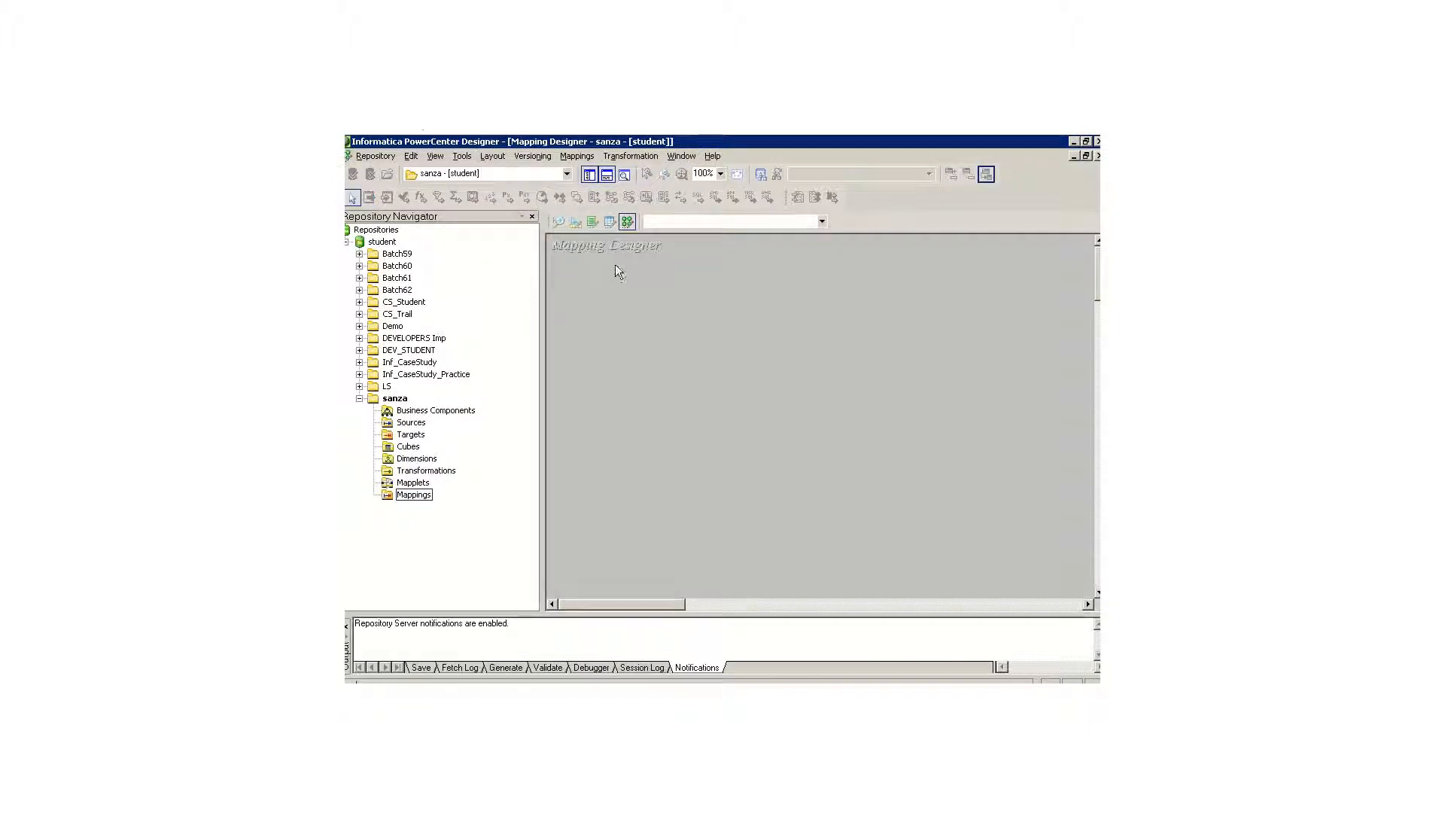
left_click(462, 157)
left_click(512, 172)
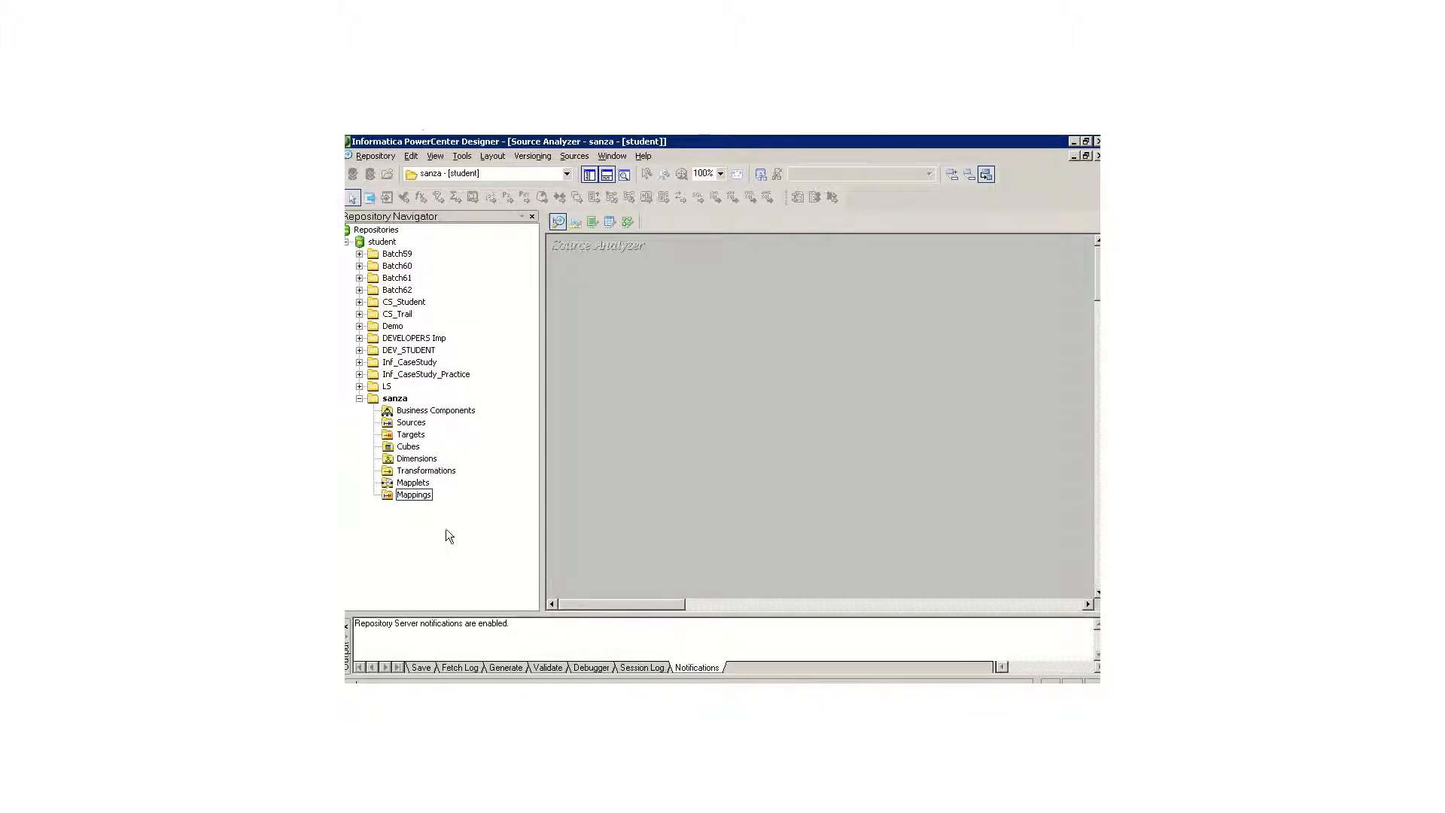
Step: Review the sanza folder's Sources, Targets, Transformations, Mapplets and Mappings nodes that correspond to the designer tools
left_click(410, 423)
left_click(411, 434)
left_click(431, 472)
left_click(422, 483)
left_click(418, 495)
Step: Switch to the slide presentation and advance from Designer Tools to the Source Analyzer slide
key("alt+Tab")
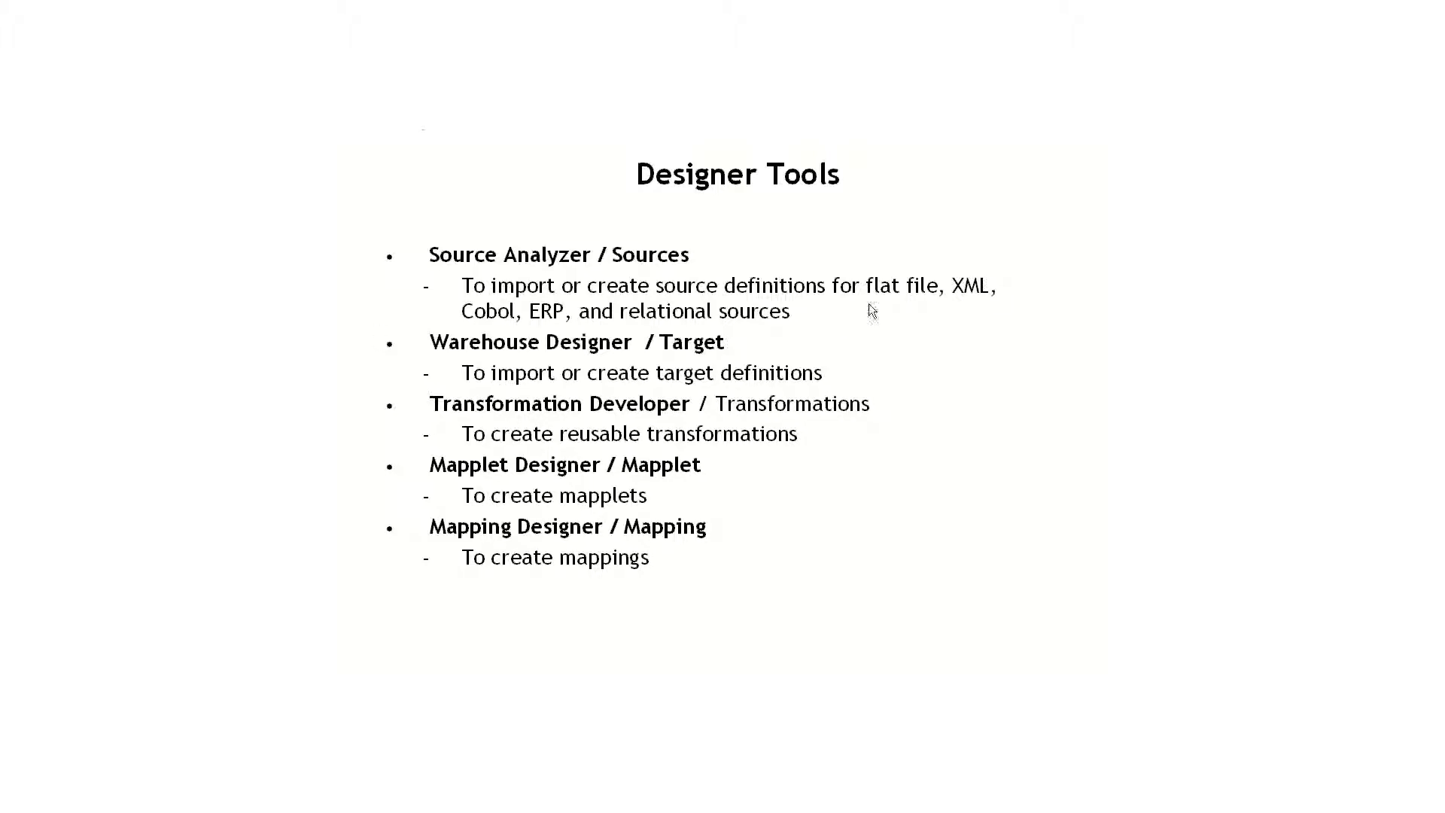
left_click(1017, 463)
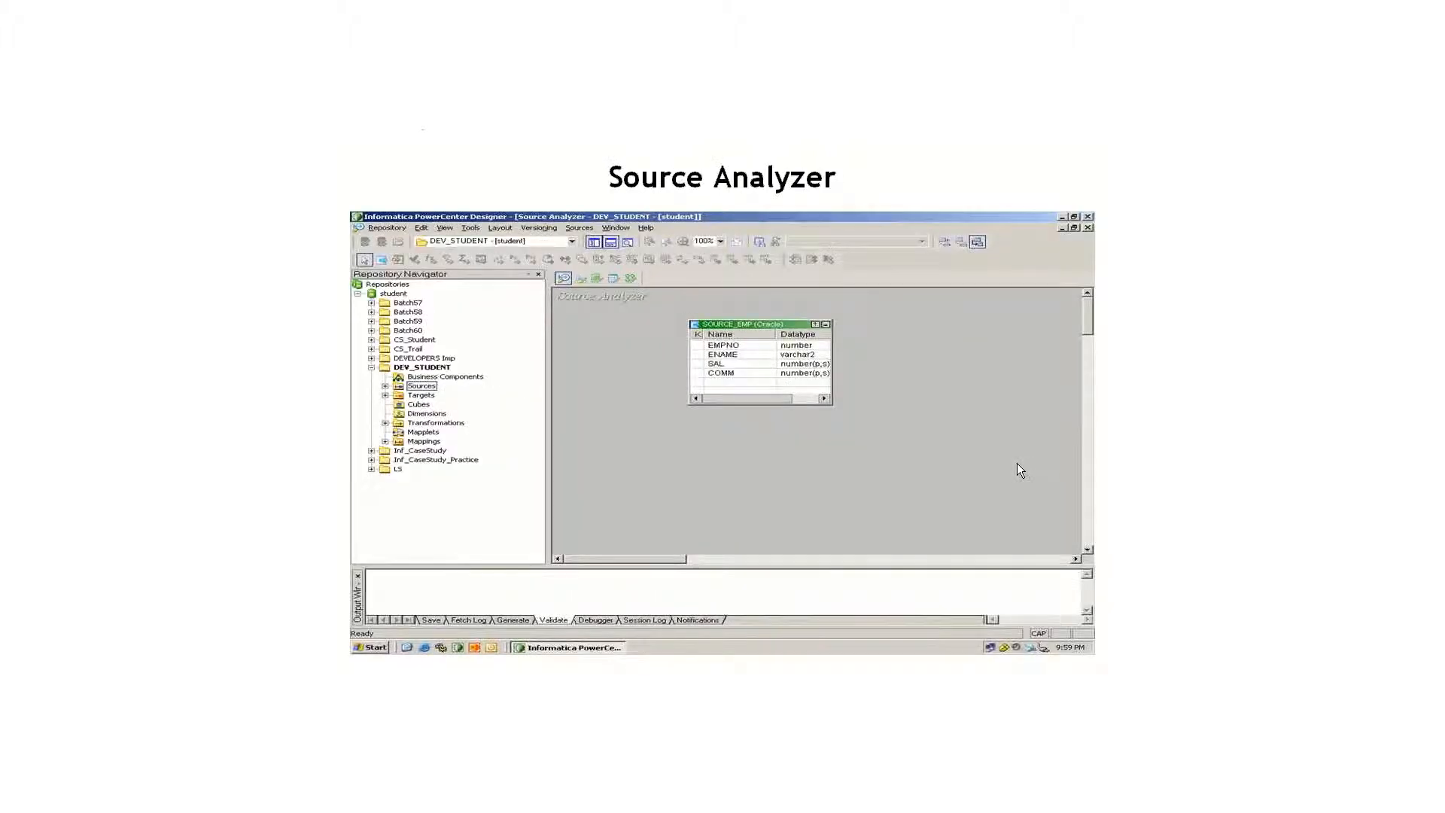
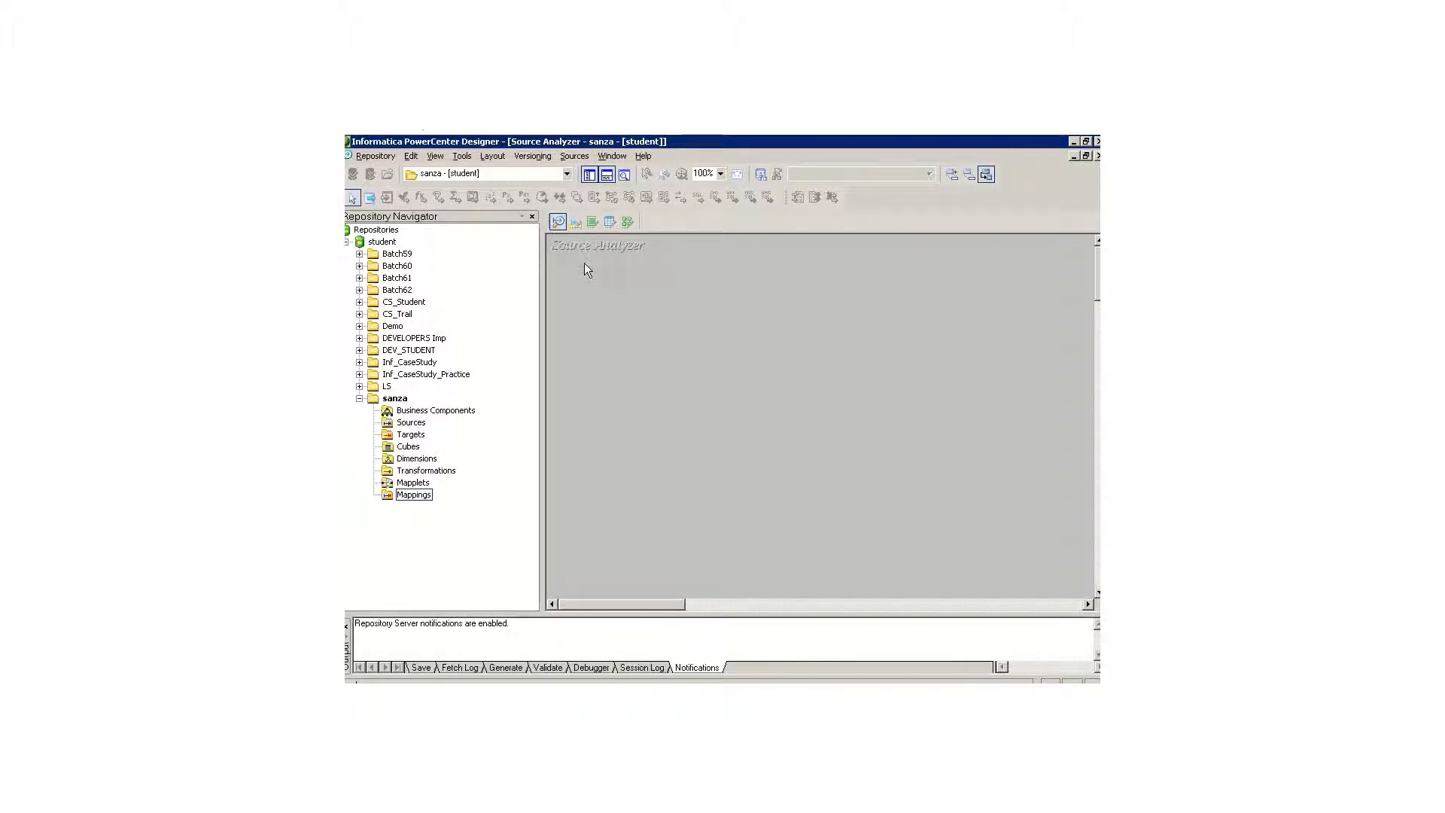
Step: Start a new source definition named Source_Emp with the database name Oracle
left_click(574, 155)
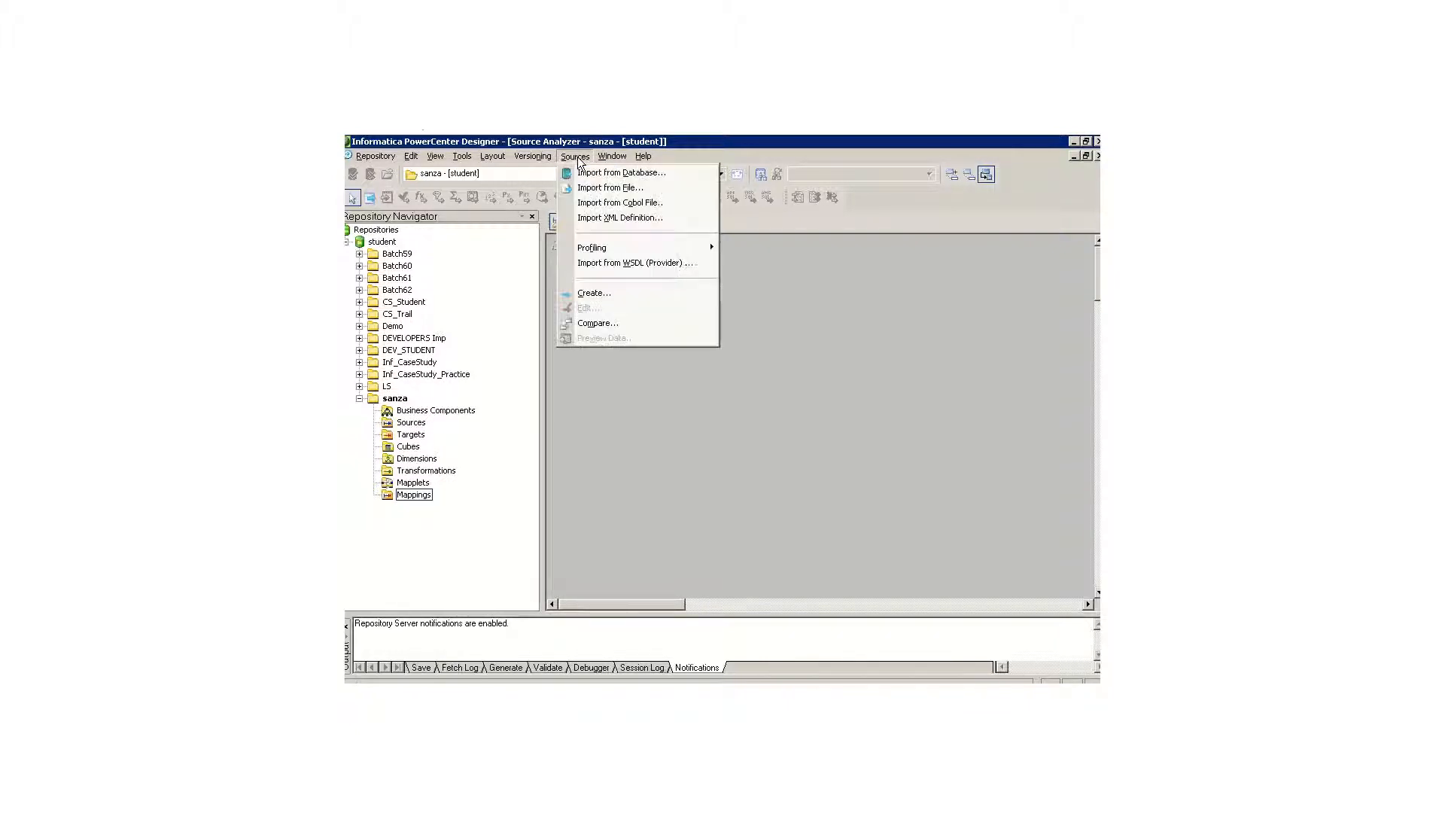
left_click(617, 292)
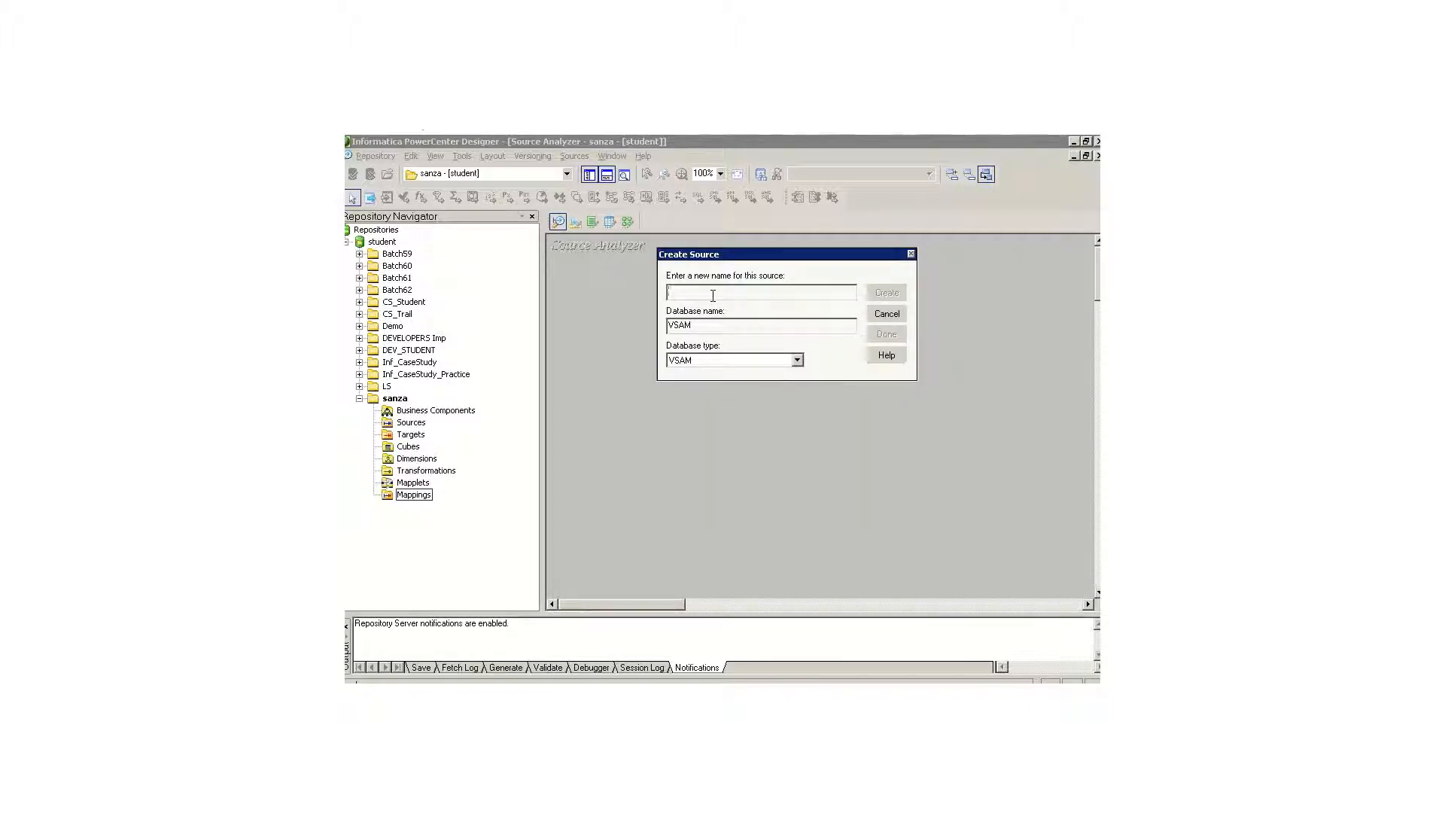
type("Source_Emp")
key("Tab")
type("Oracle")
Step: Create the source with Oracle as its database type and move its table slightly up in the workspace
left_click(797, 361)
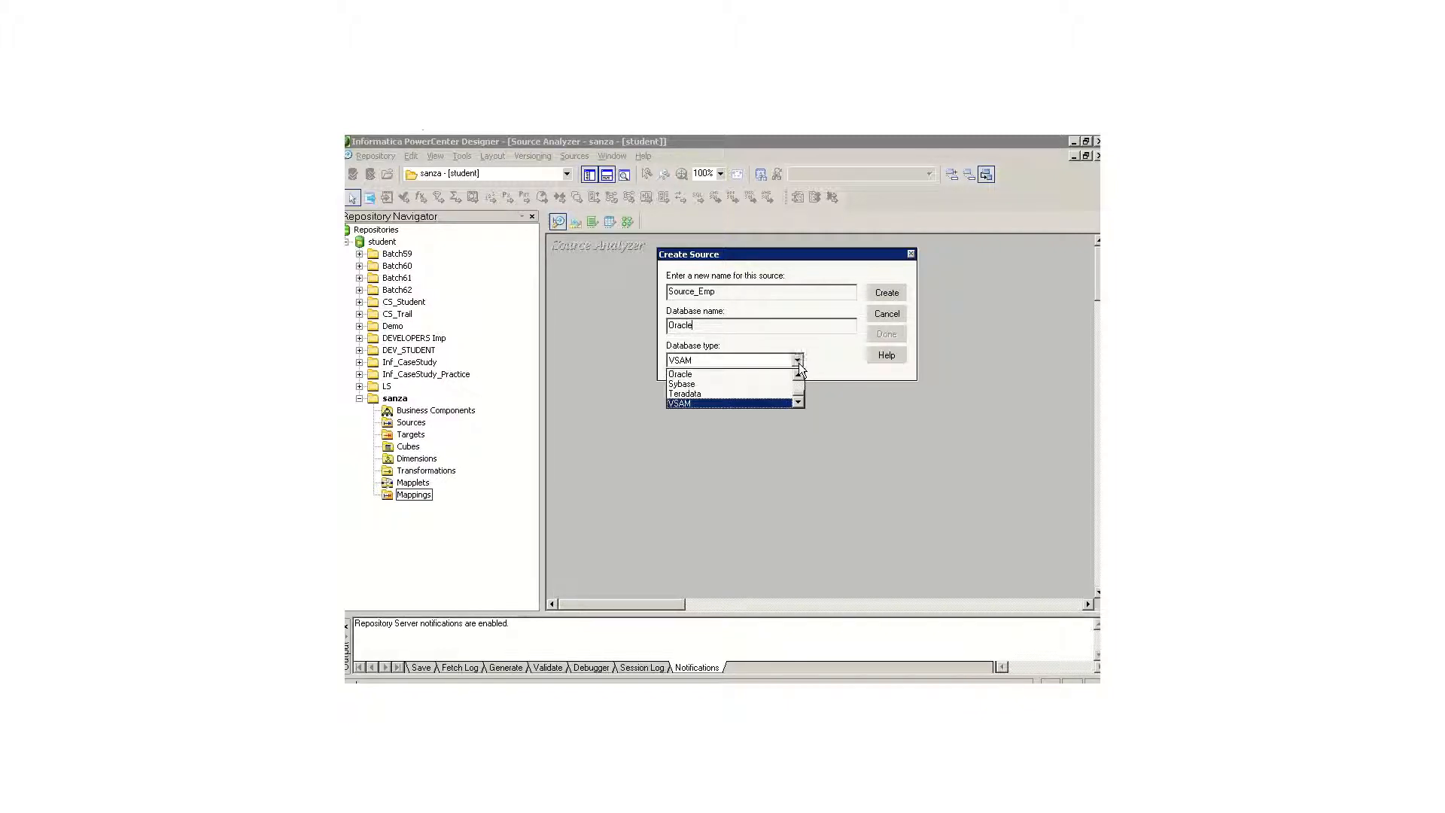
left_click(799, 386)
left_click(799, 386)
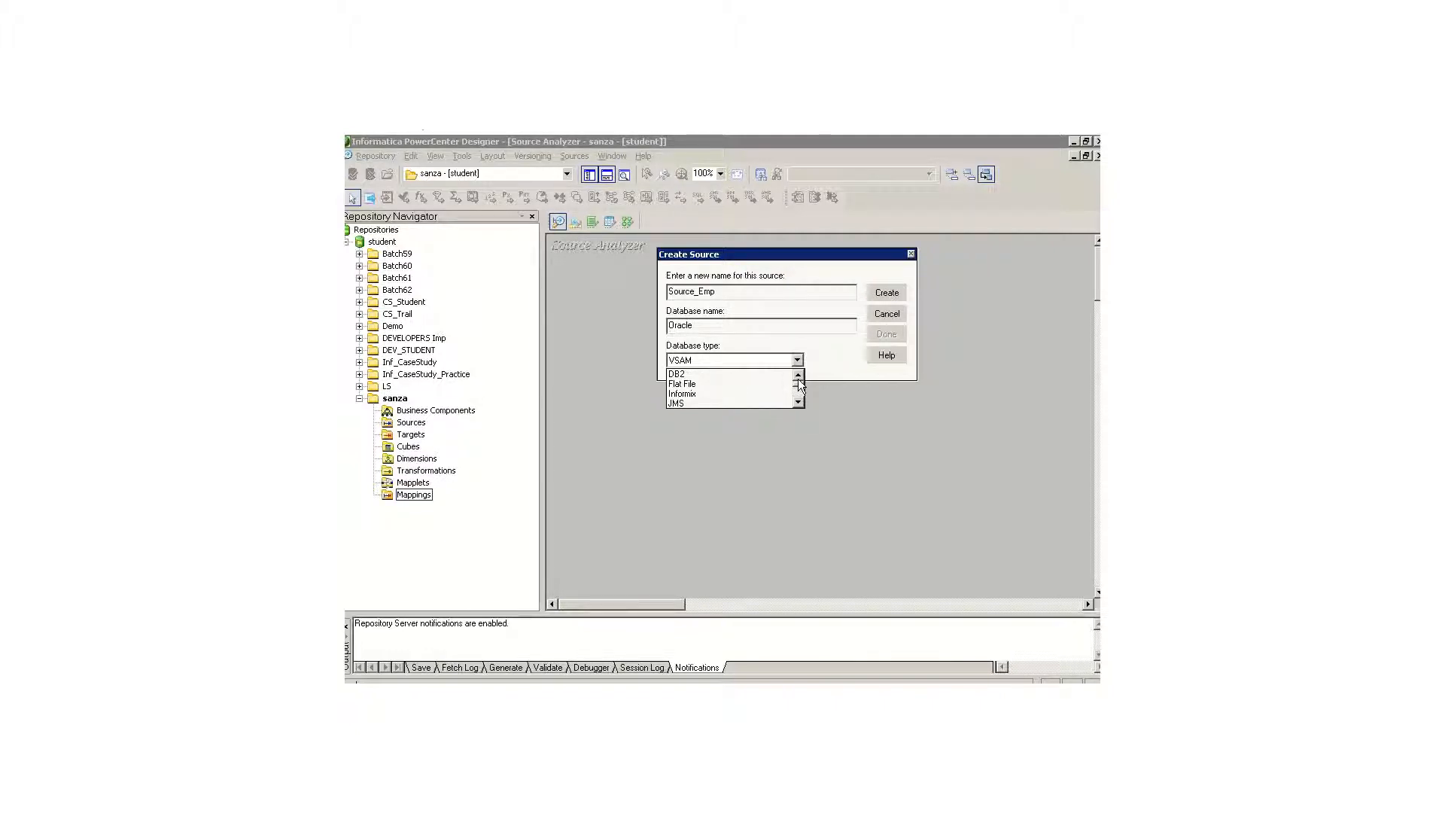
left_click(797, 393)
left_click(799, 401)
left_click(799, 401)
left_click(748, 385)
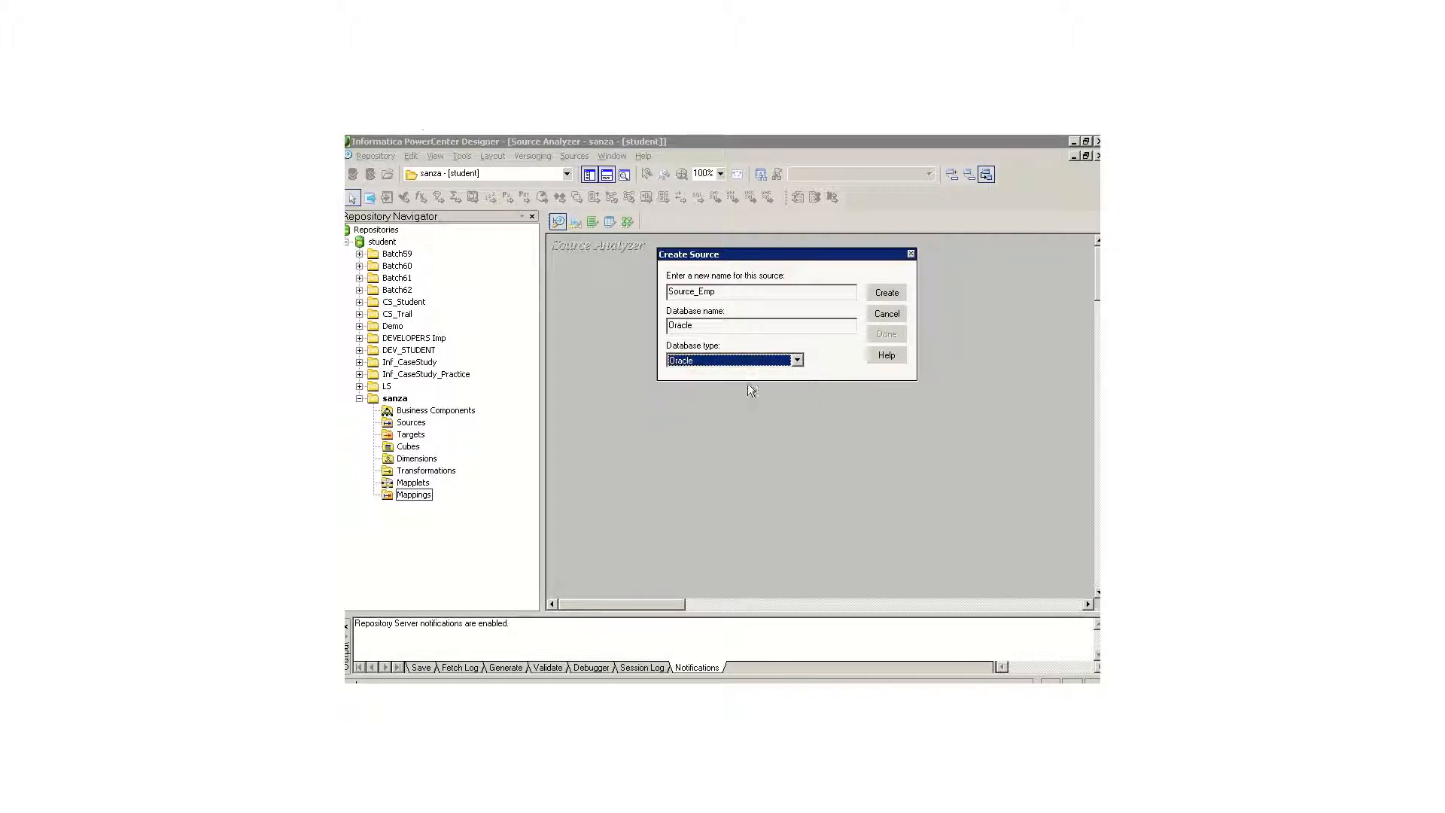
left_click(879, 294)
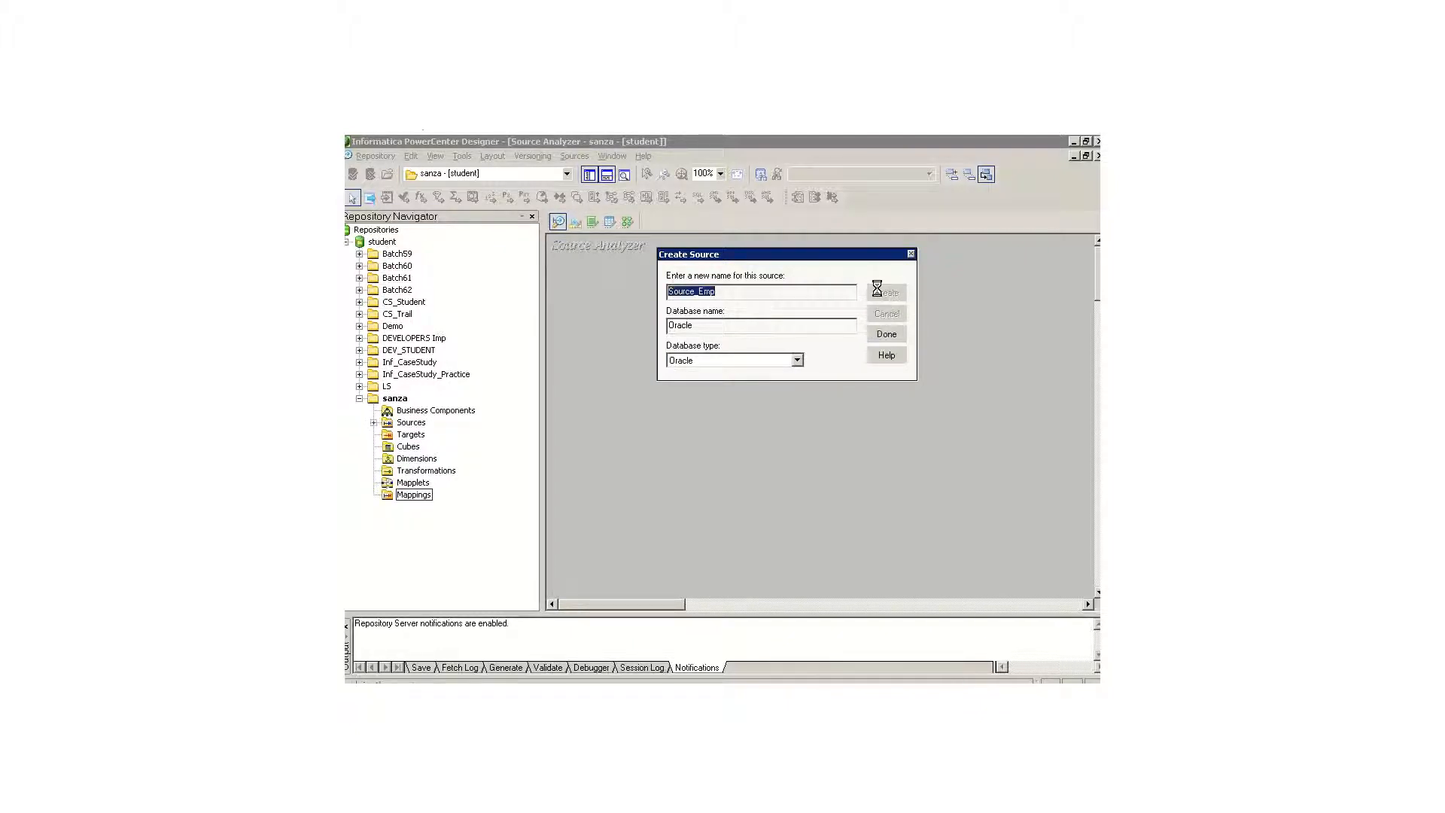
left_click(891, 331)
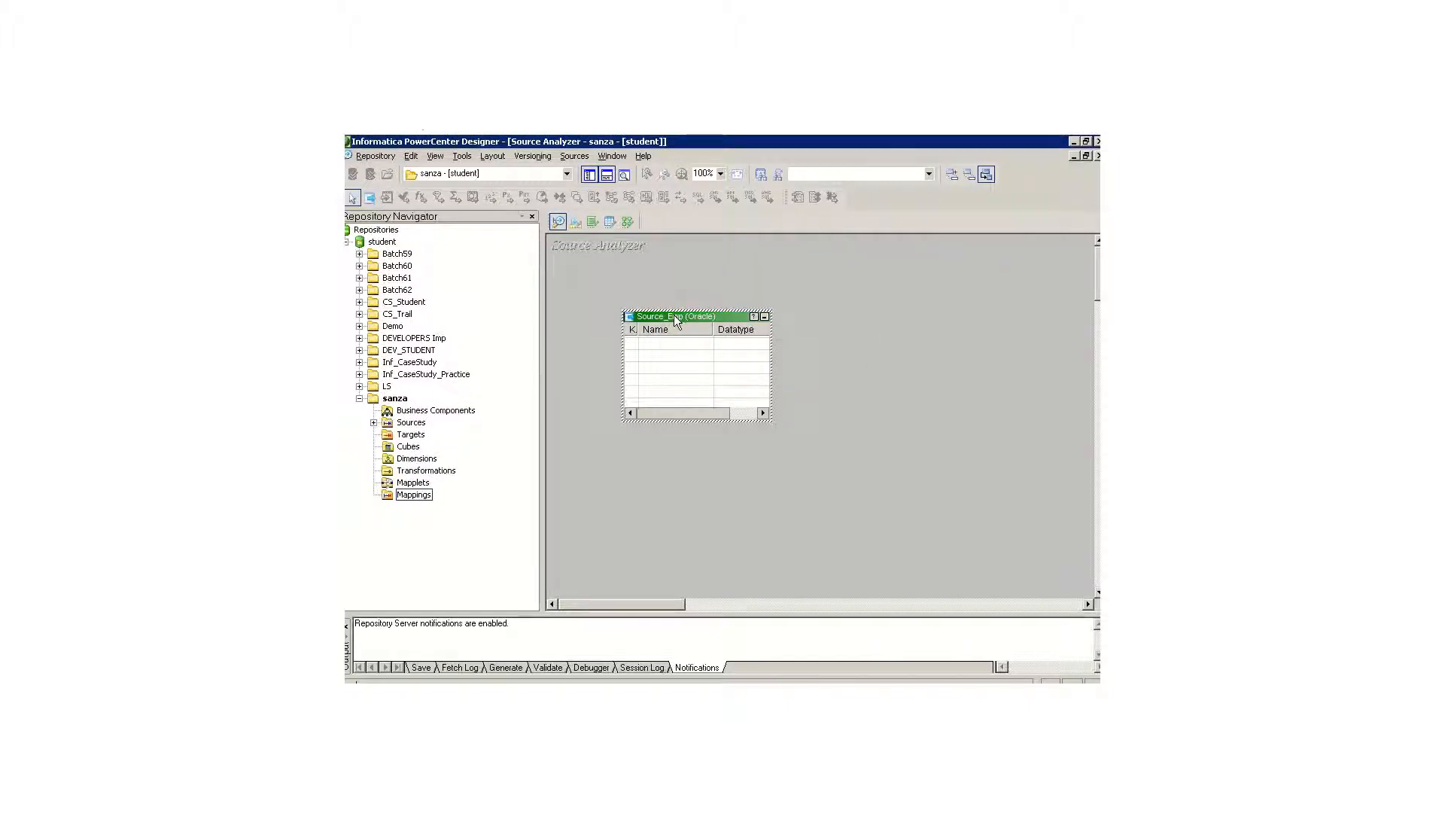
left_click_drag(675, 319, 674, 292)
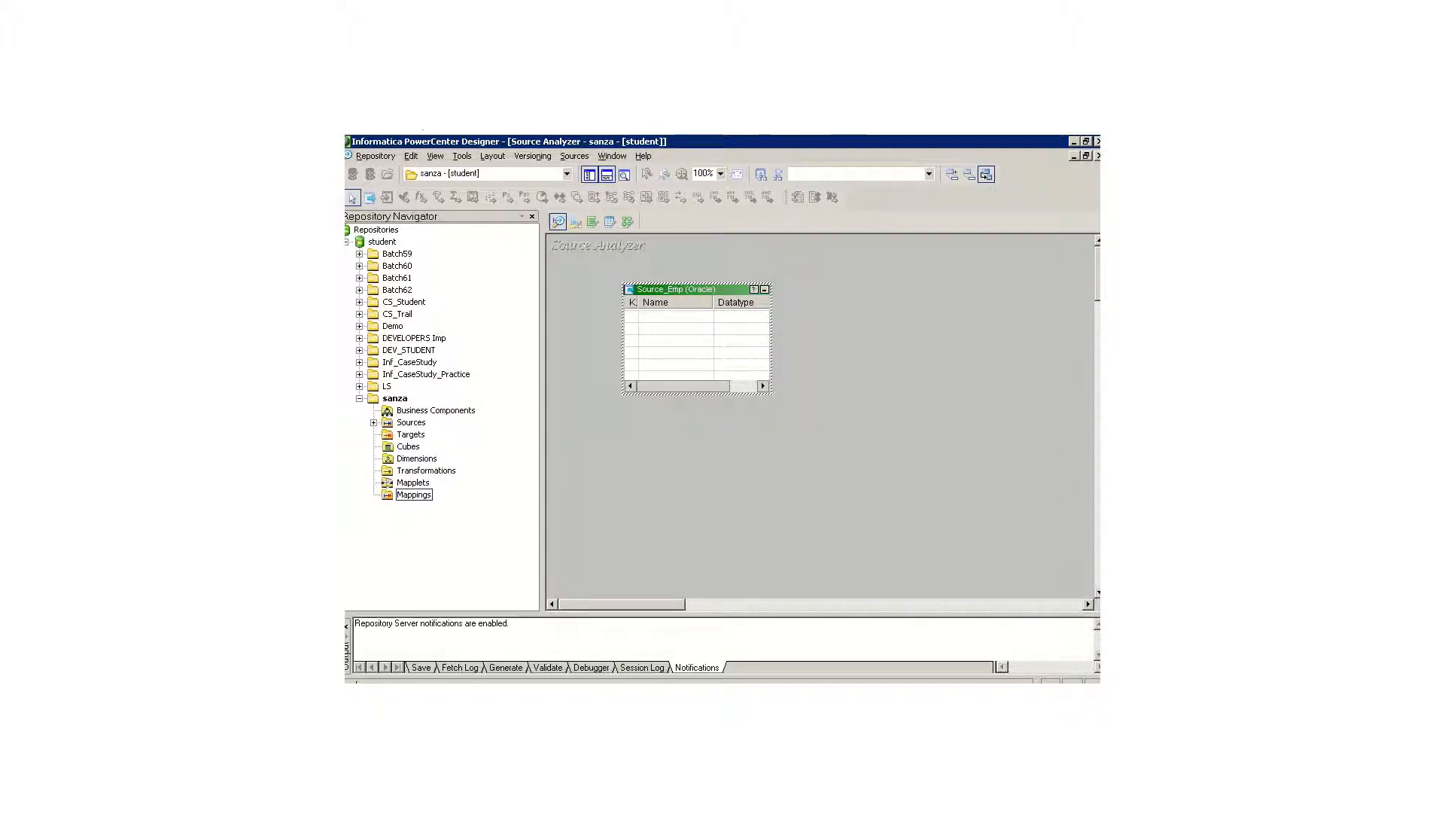
Step: Switch to the ETL specification in Word, examine the Stg_Emp mapping table's source columns and data types, and return to the Designer
key("alt+Tab")
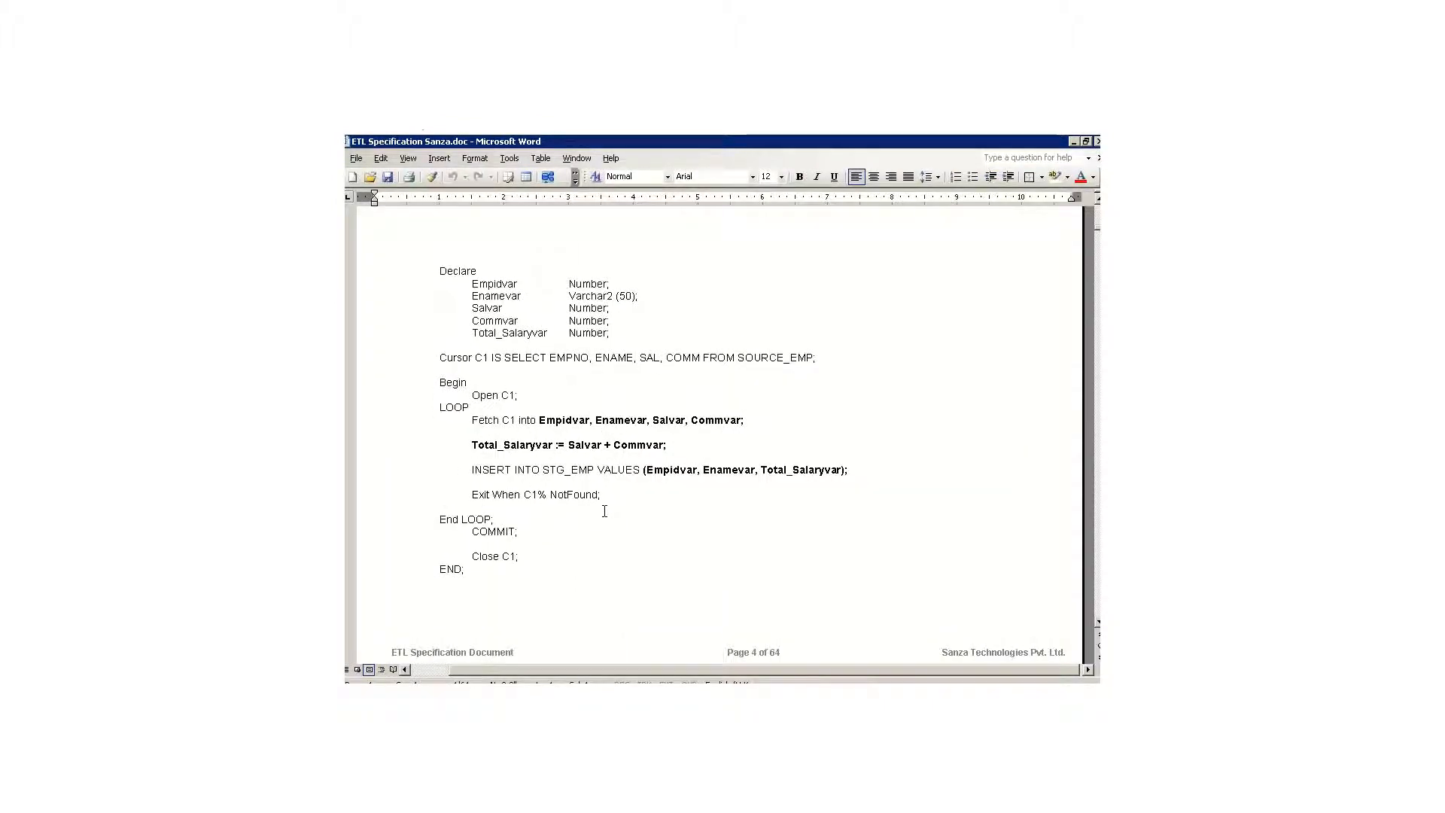
left_click(603, 509)
scroll(604, 511, "down", 1)
scroll(604, 511, "down", 14)
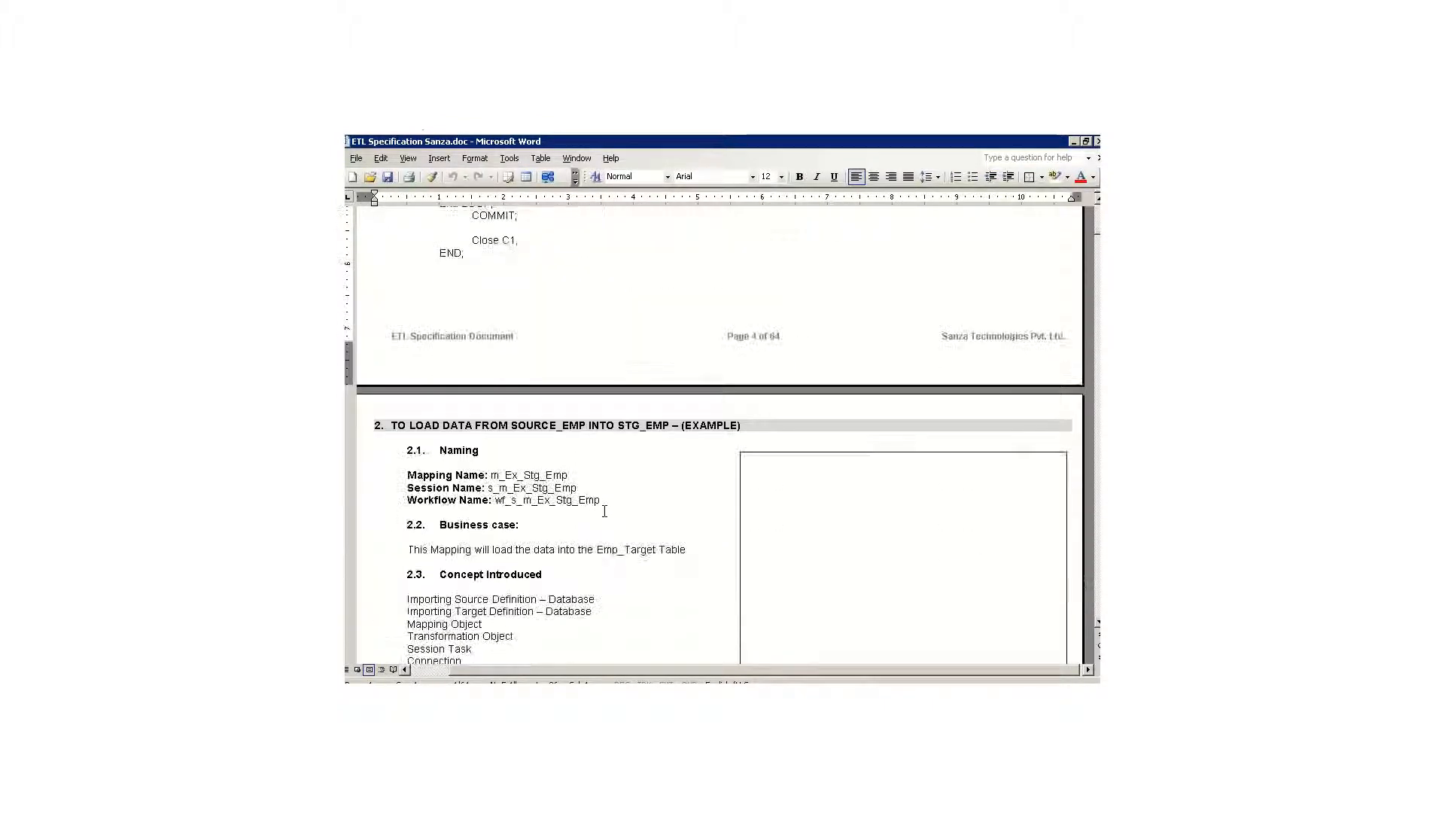
scroll(603, 511, "down", 2)
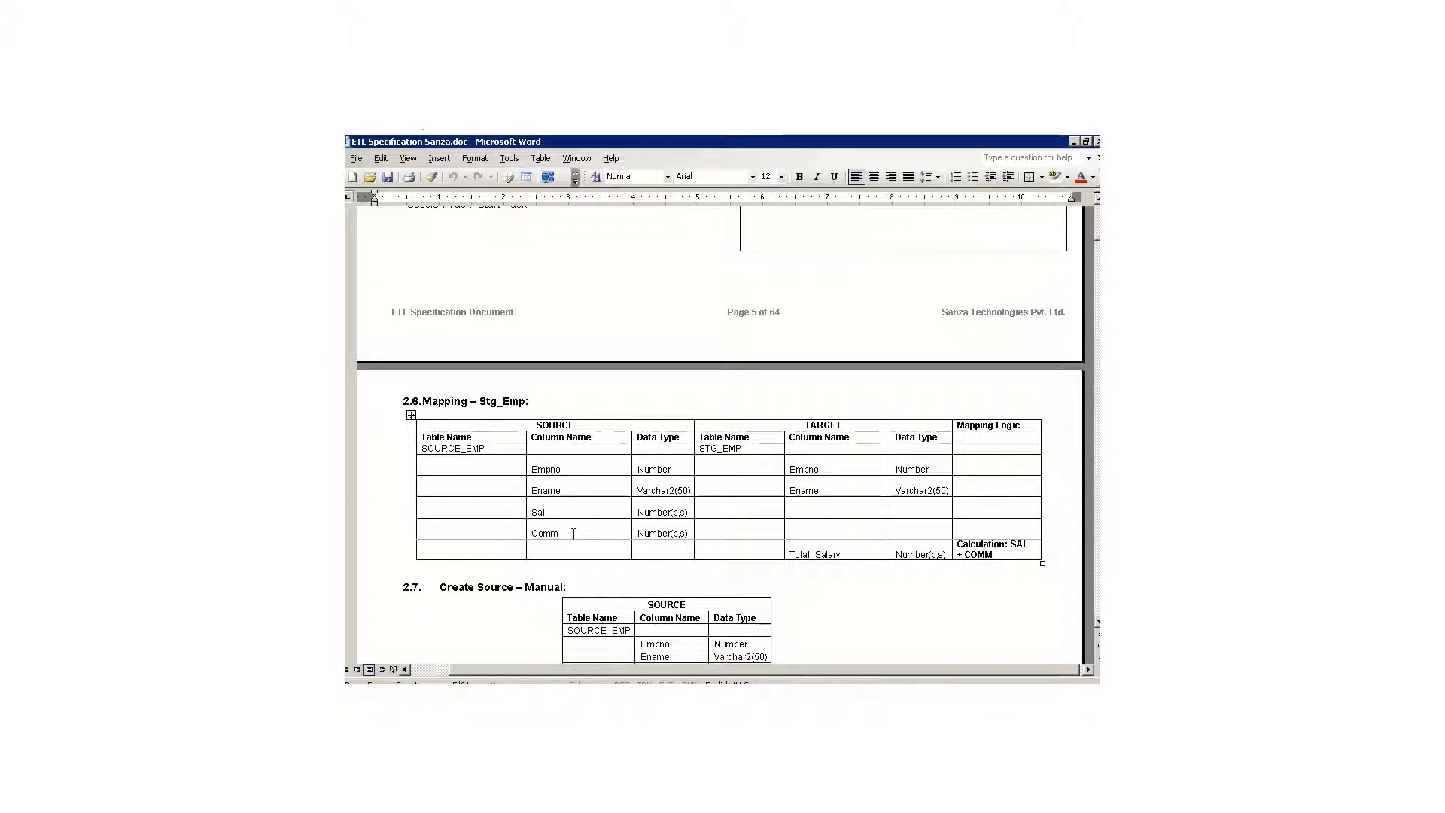
key("alt+Tab")
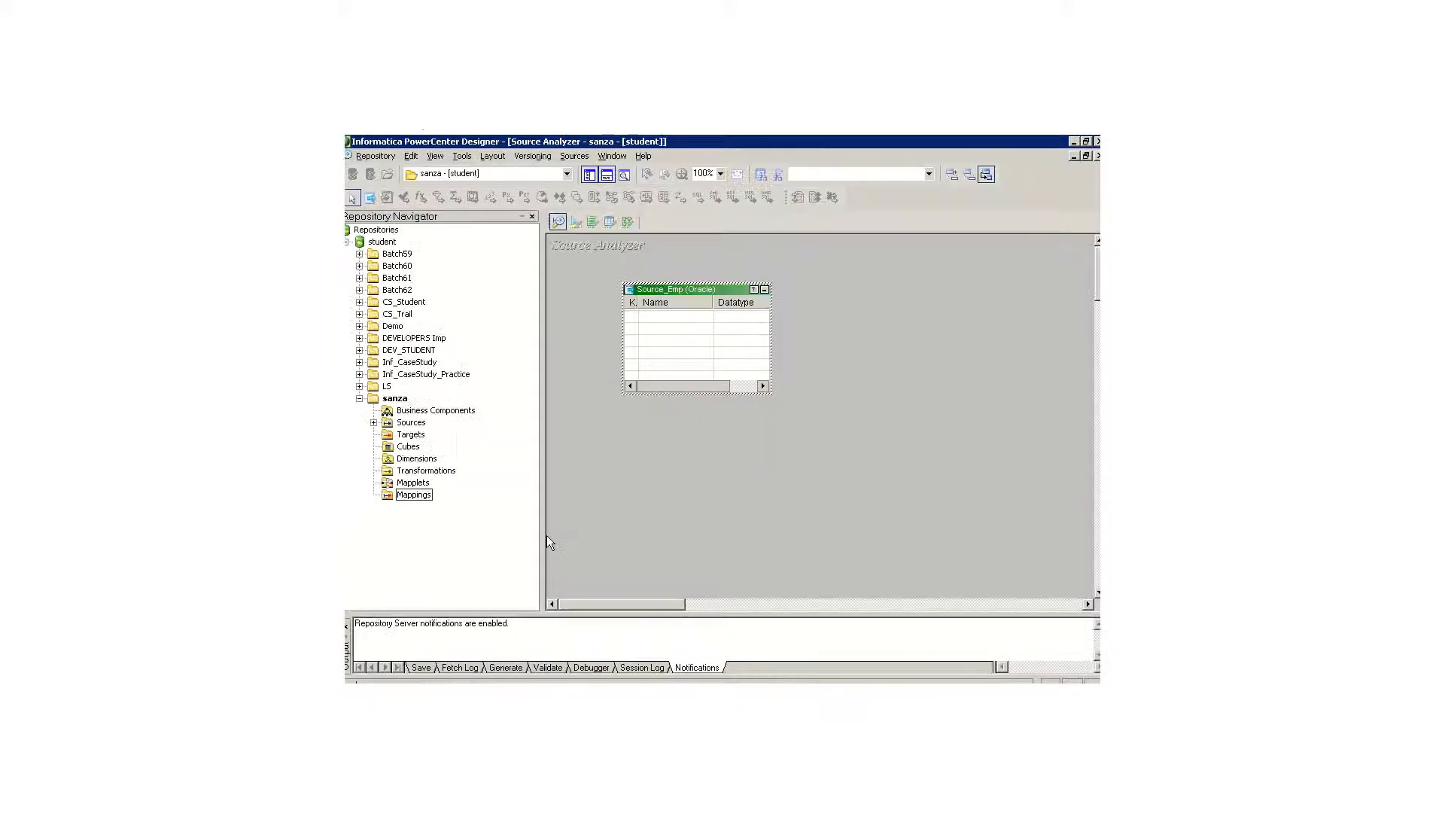
Step: Open the column definitions of the Source_Emp table for editing and add a column named Empno
double_click(670, 321)
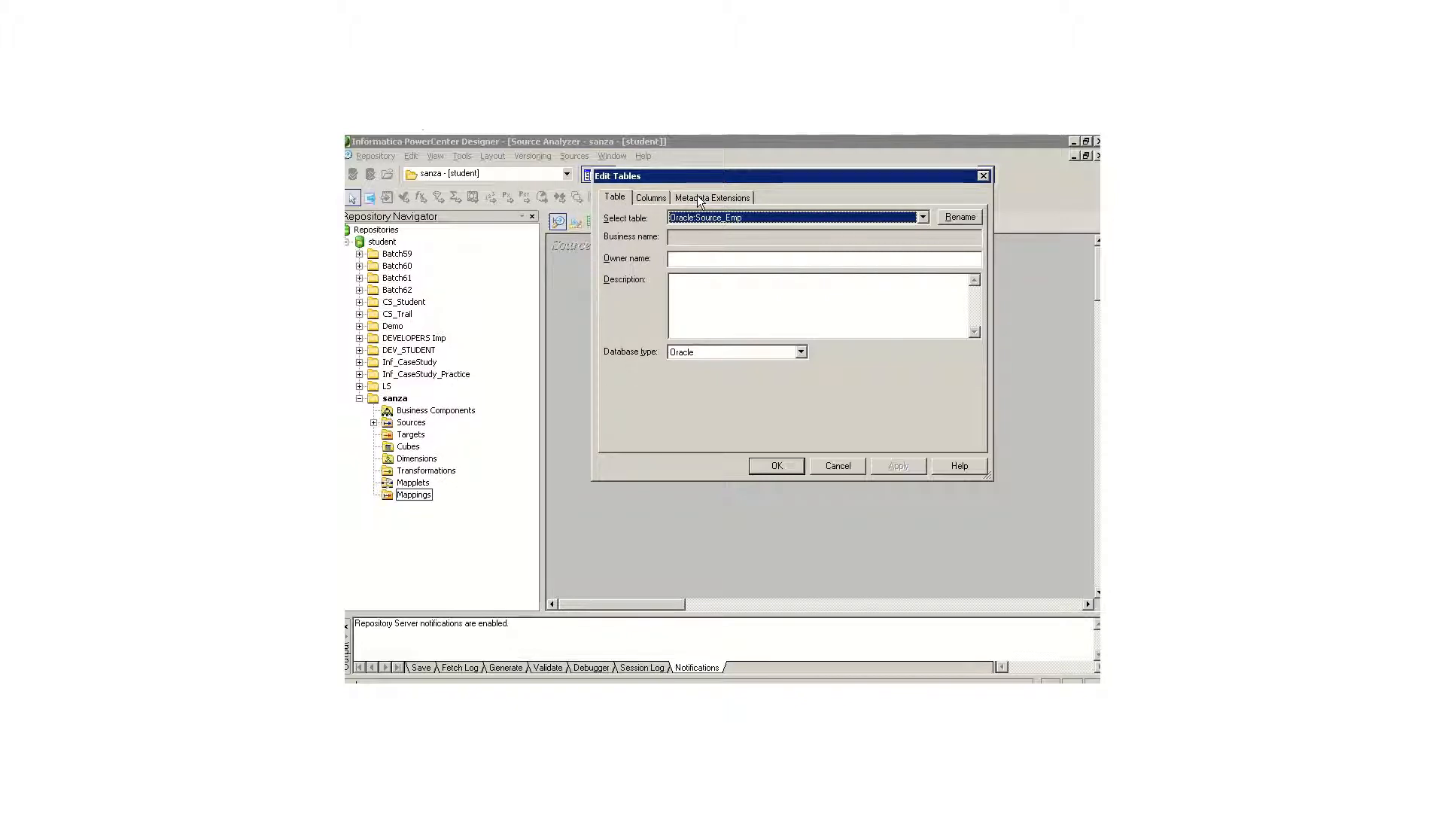
left_click(692, 291)
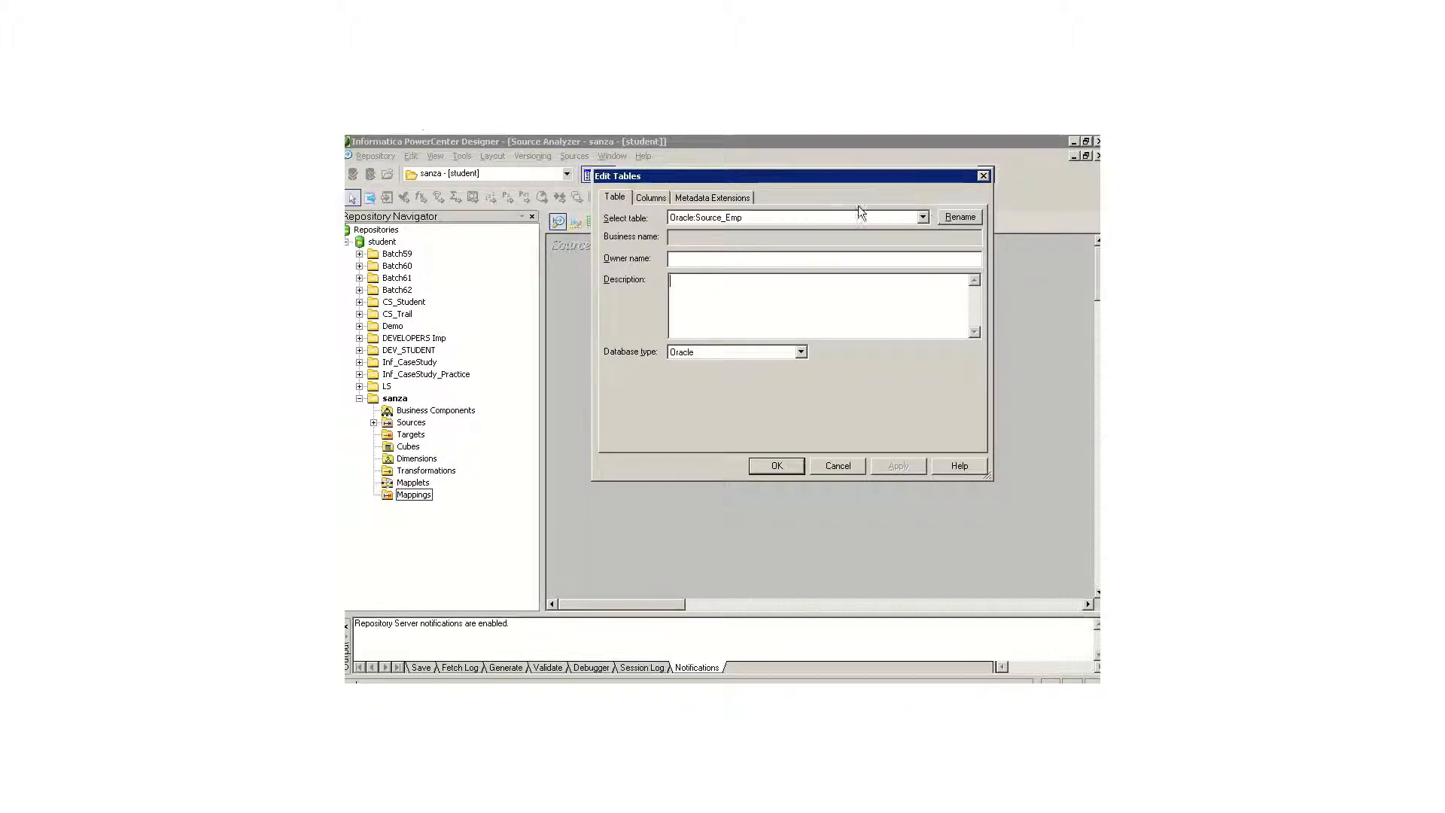
left_click(649, 198)
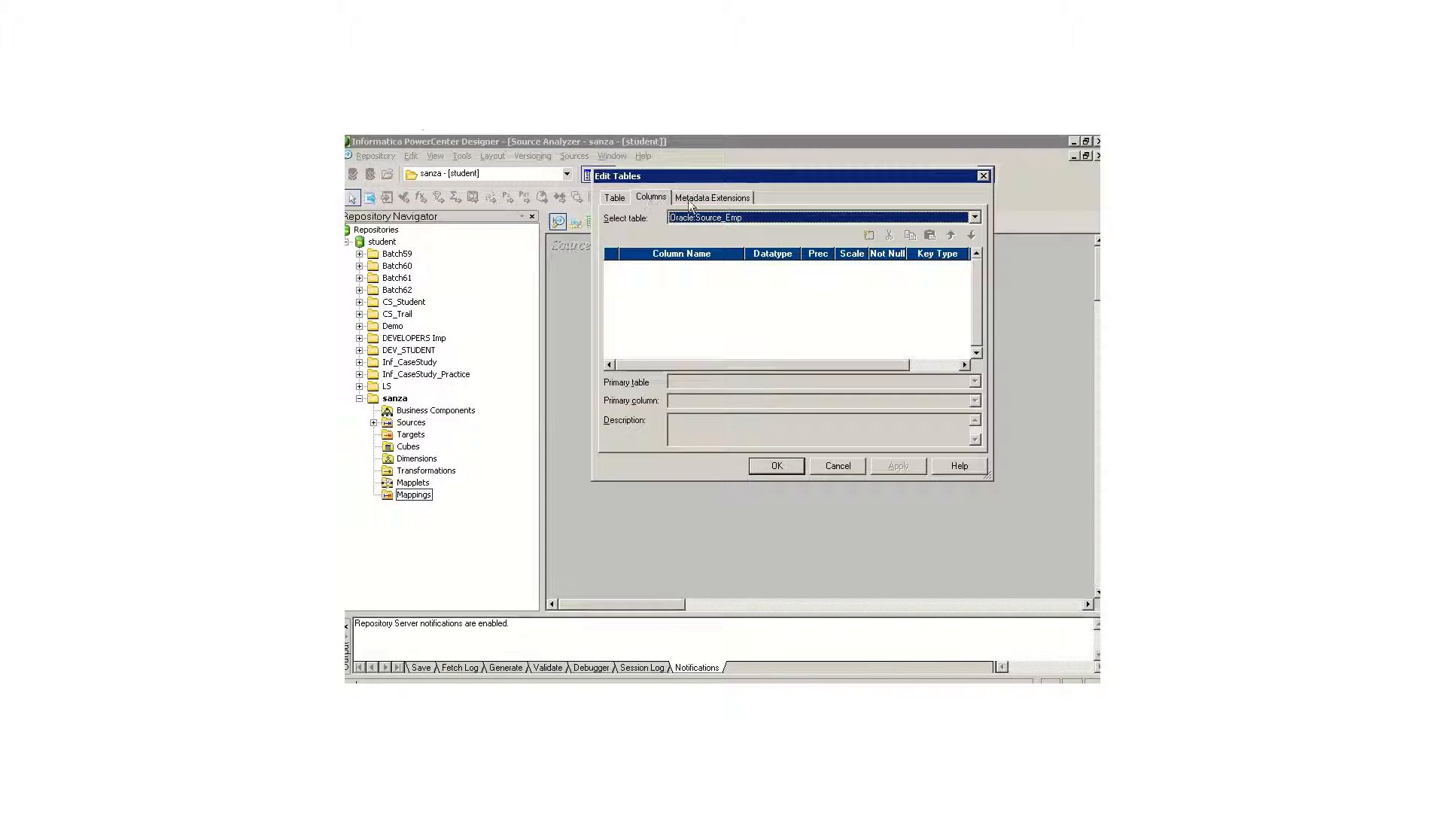
left_click_drag(672, 174, 624, 166)
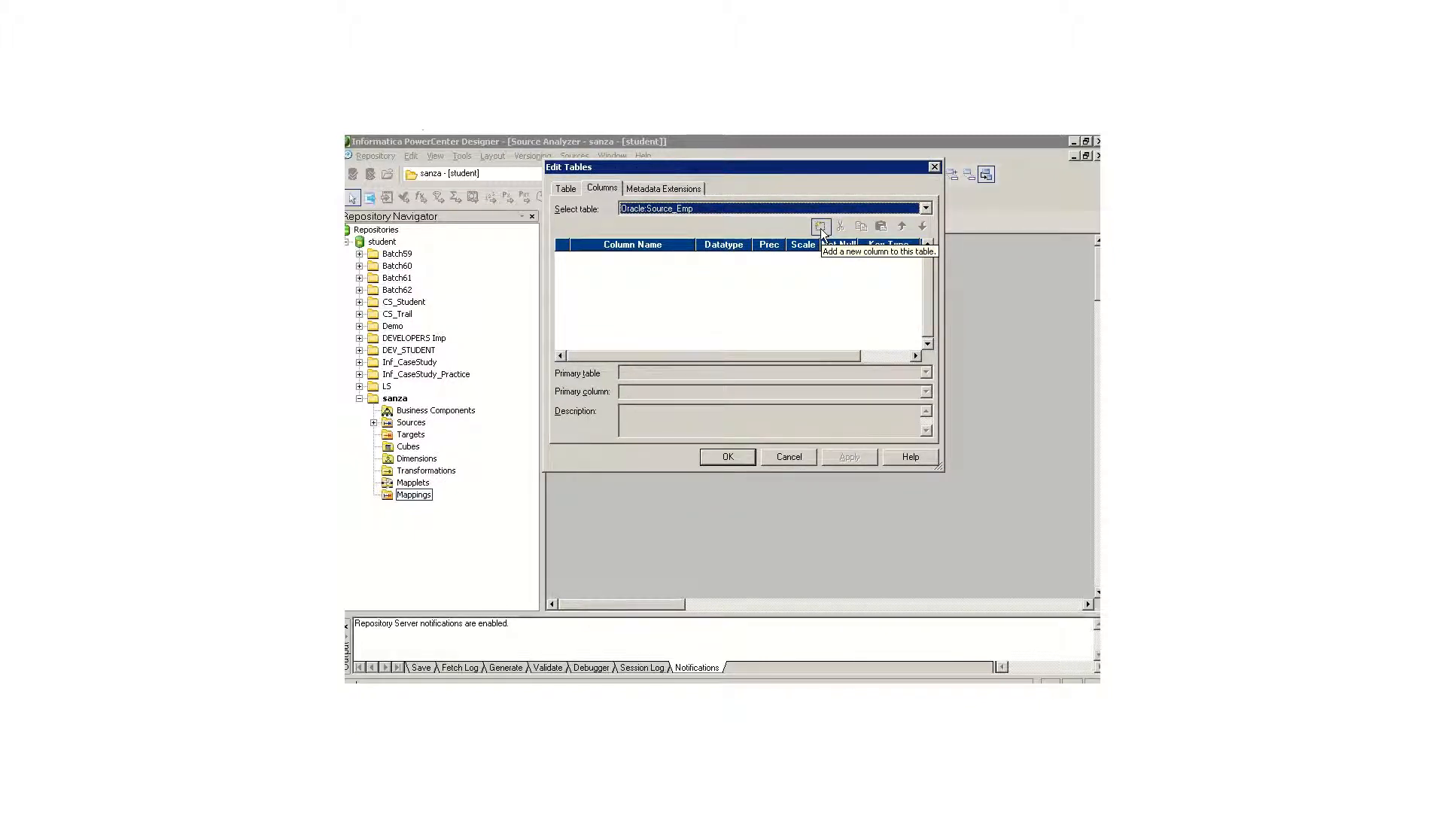
left_click(821, 228)
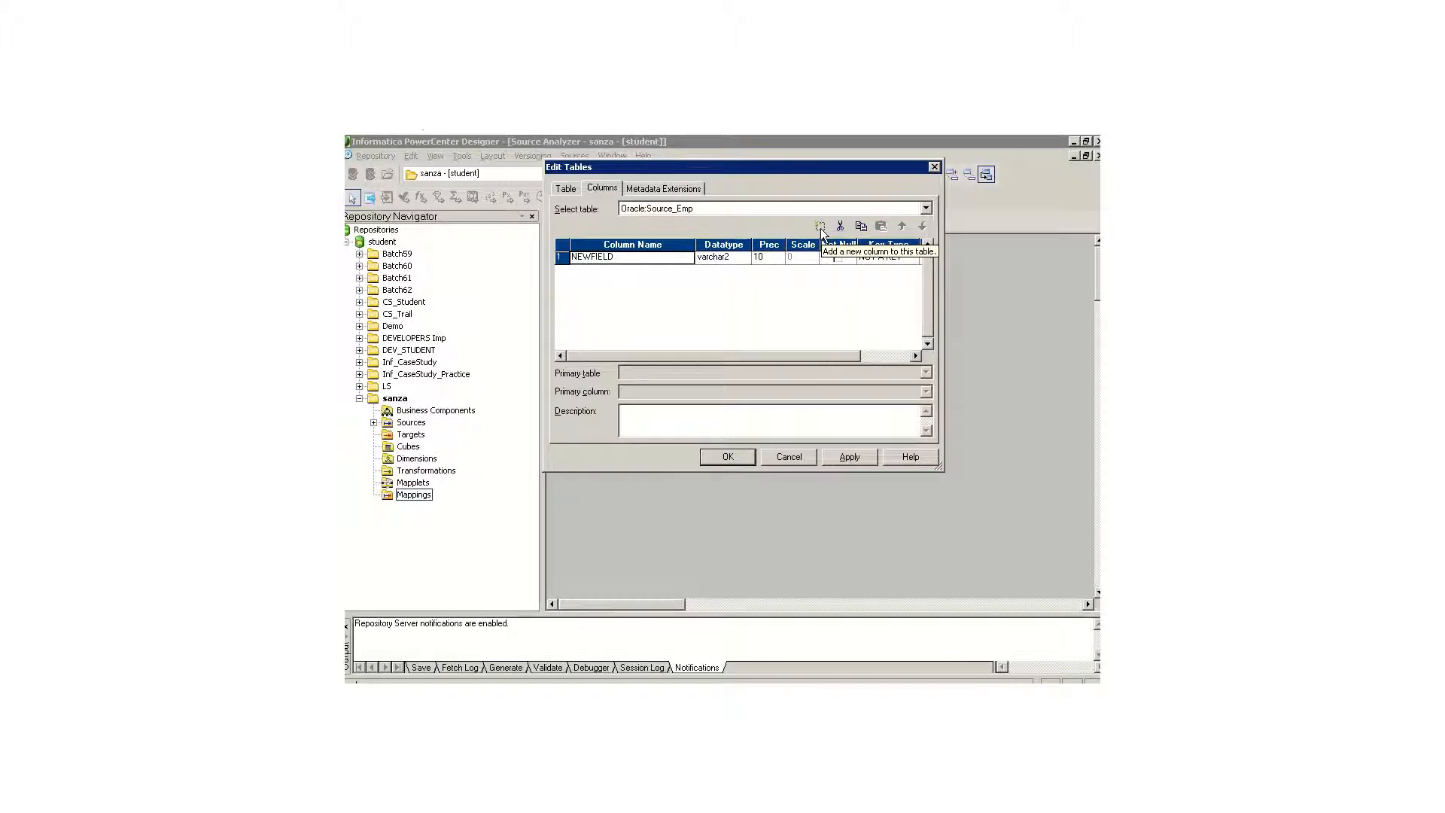
left_click(617, 258)
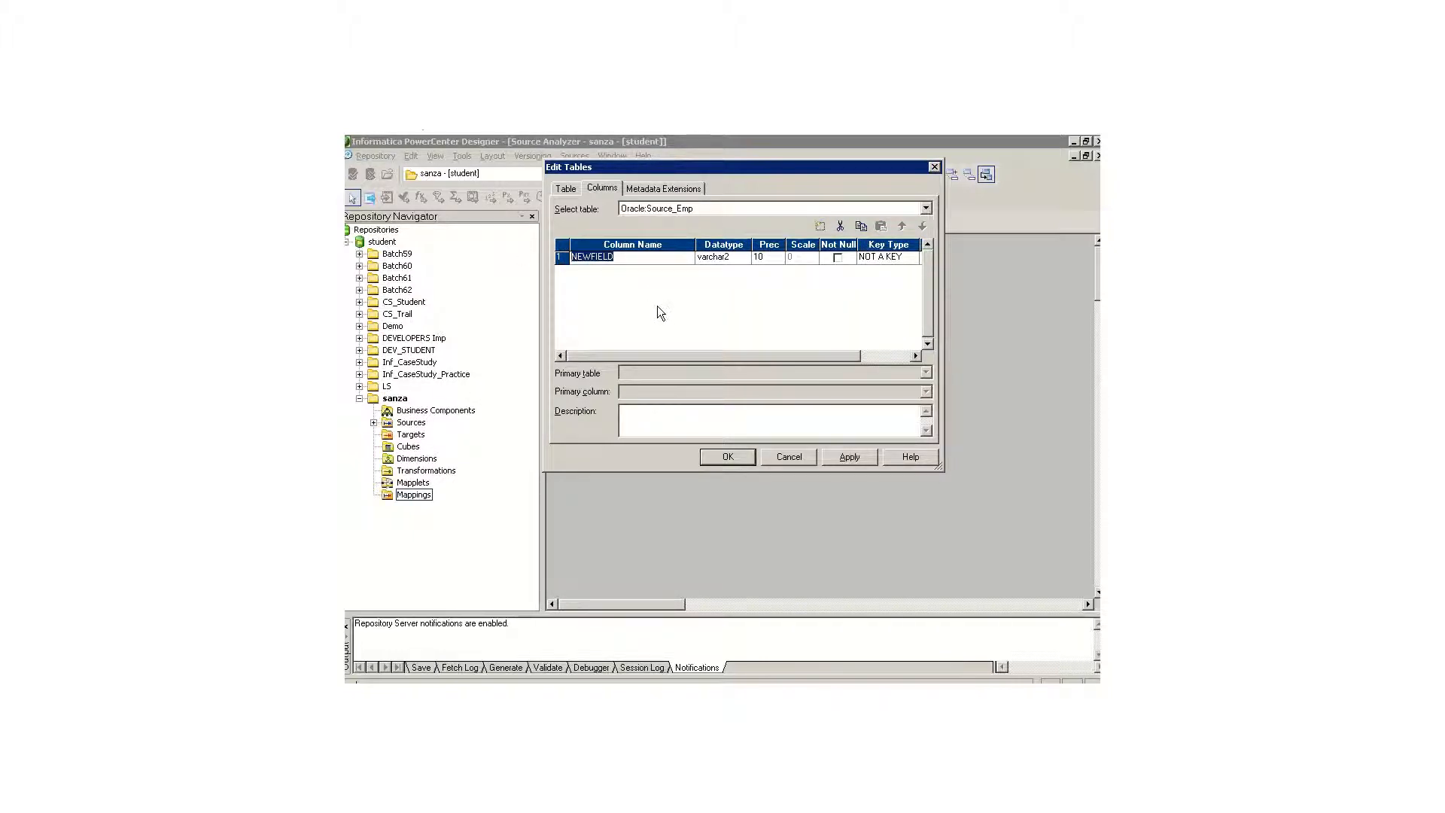
type("Empno")
Step: Consult the specification document and set Empno's datatype to number, leaving its key type as NOT A KEY
key("alt+Tab")
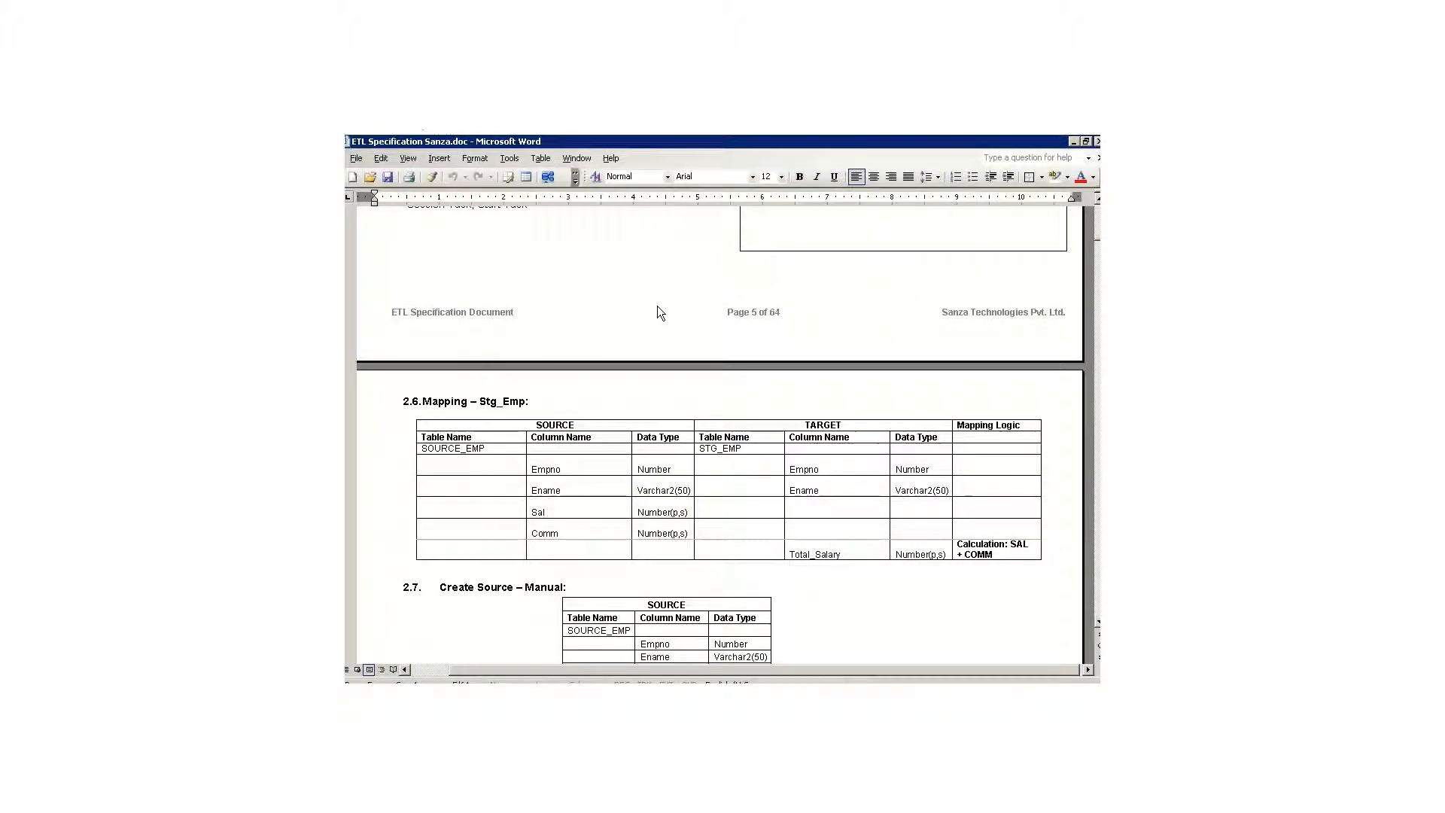
key("alt+Tab")
key("Tab")
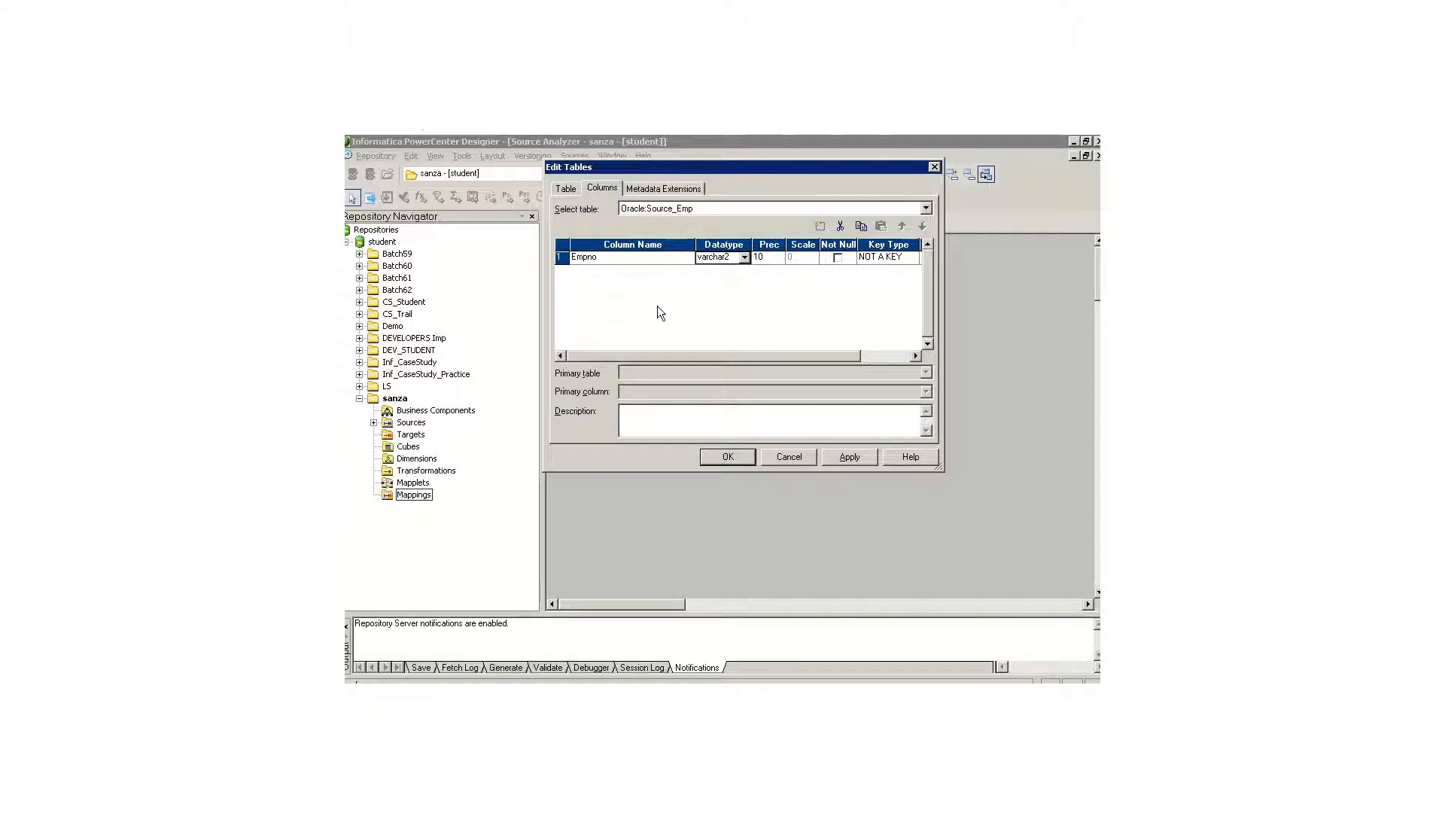
left_click(744, 257)
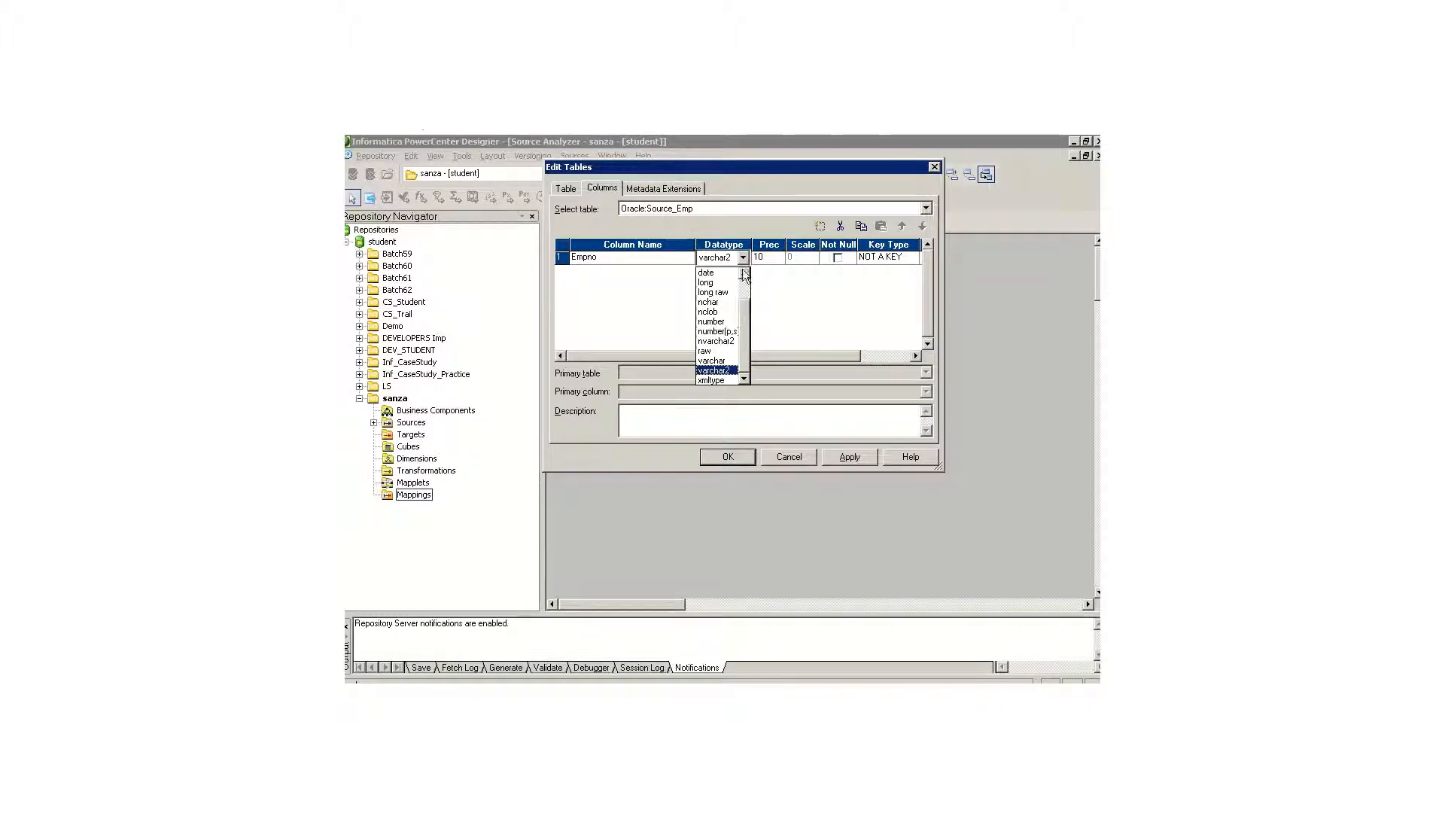
left_click(726, 322)
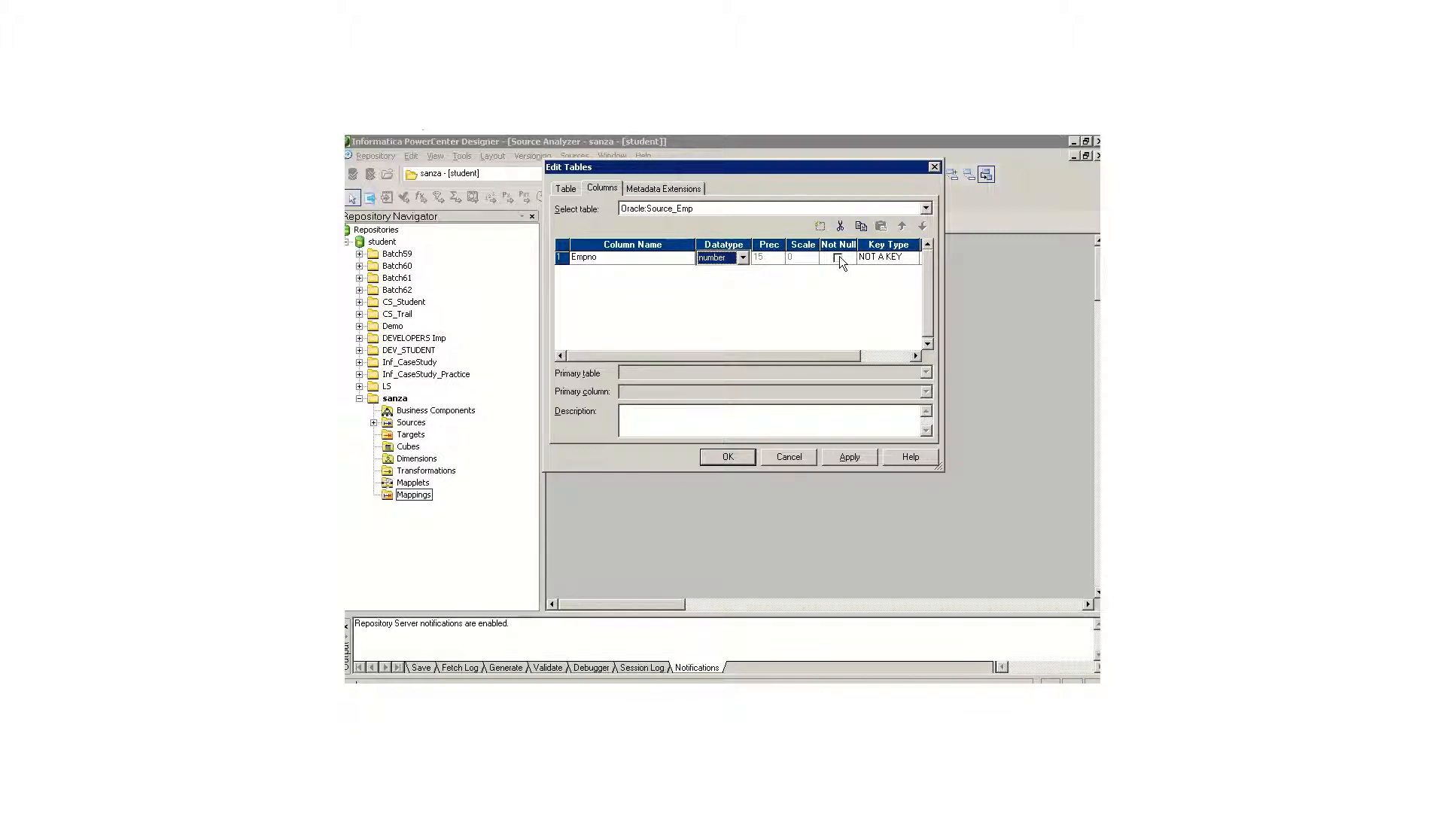
left_click(911, 257)
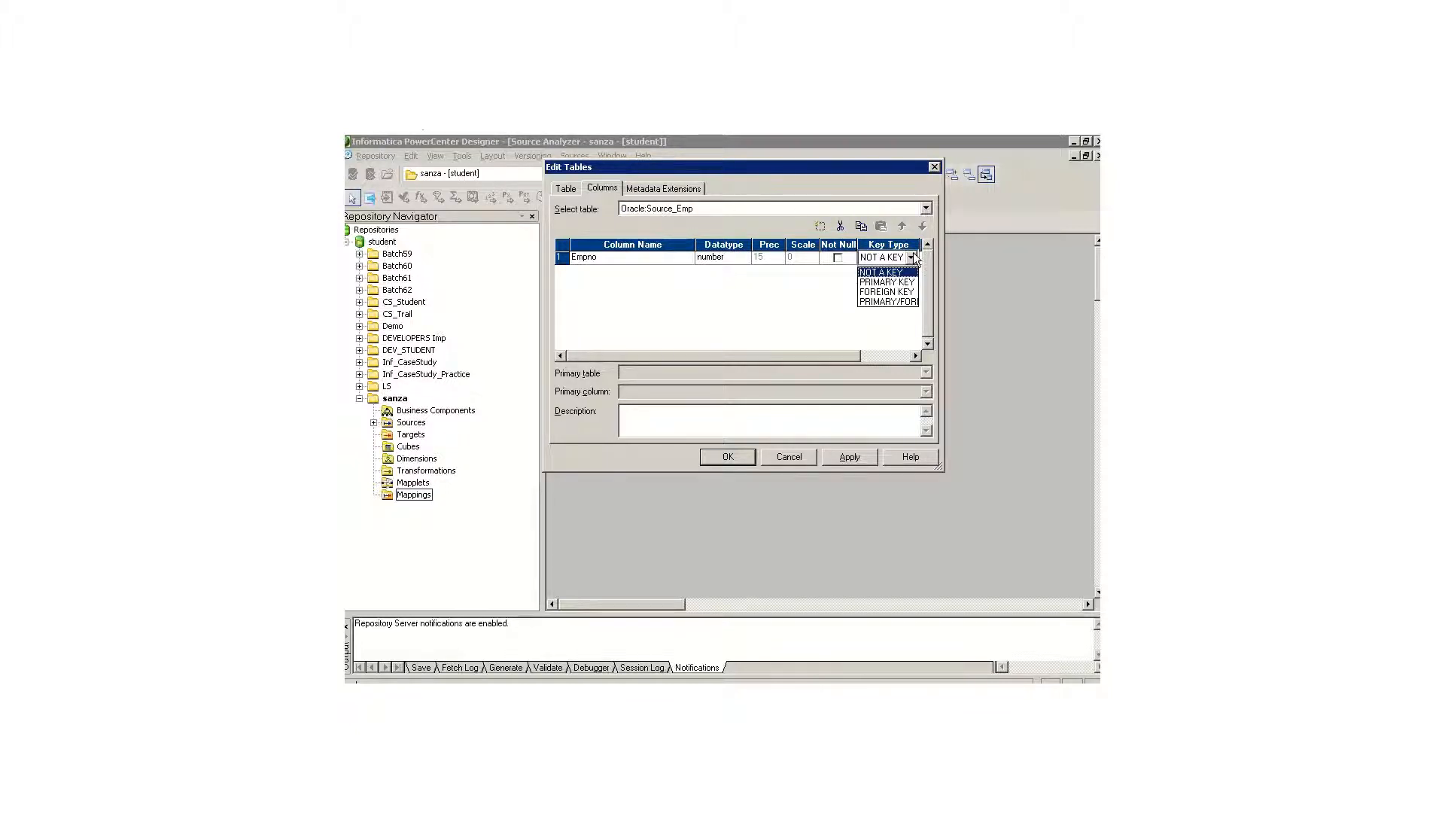
left_click(912, 257)
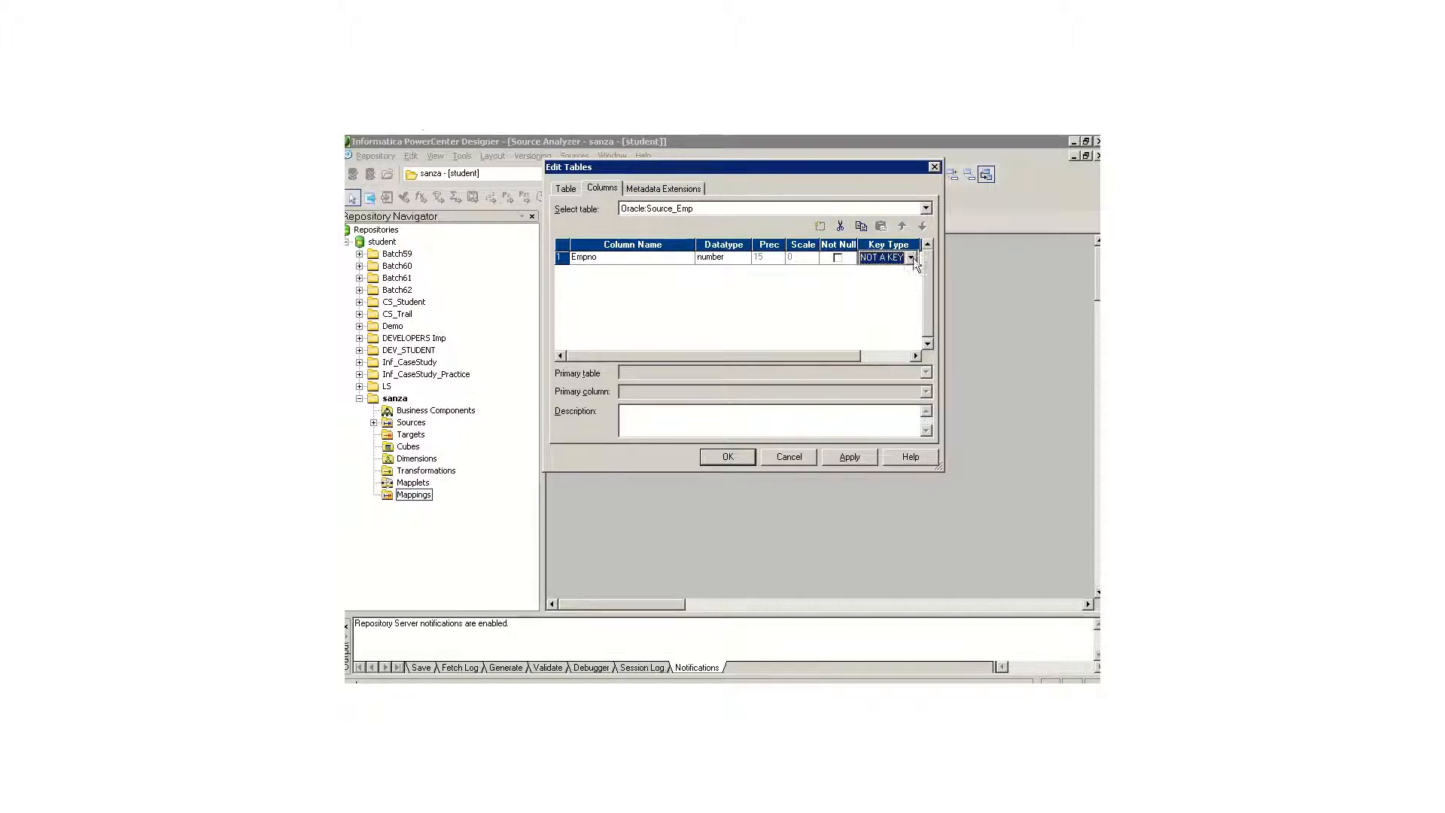
Step: Add a second column named Ename of type varchar2 with a precision of 50
left_click(821, 226)
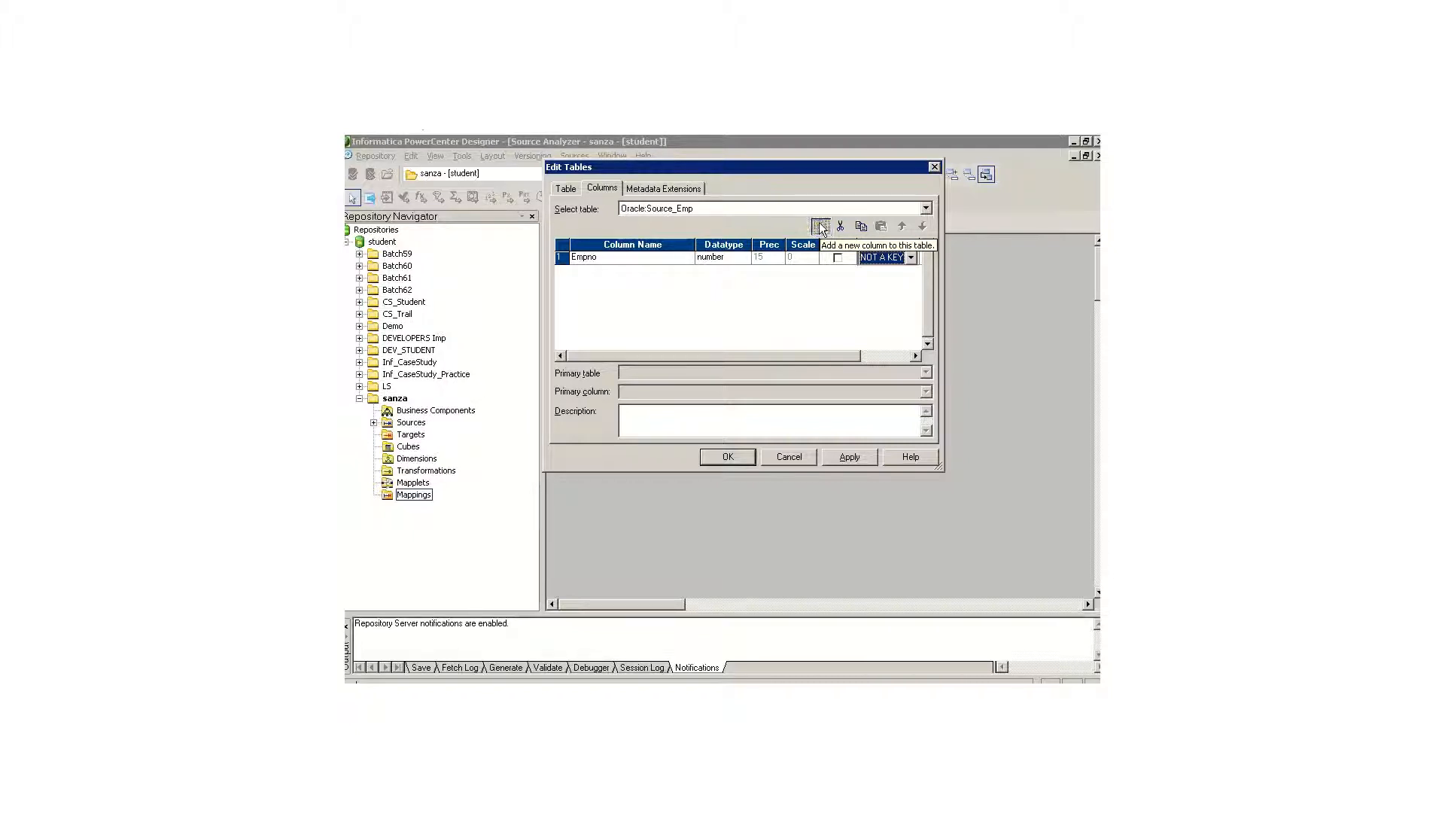
left_click_drag(616, 271, 543, 277)
type("Ename")
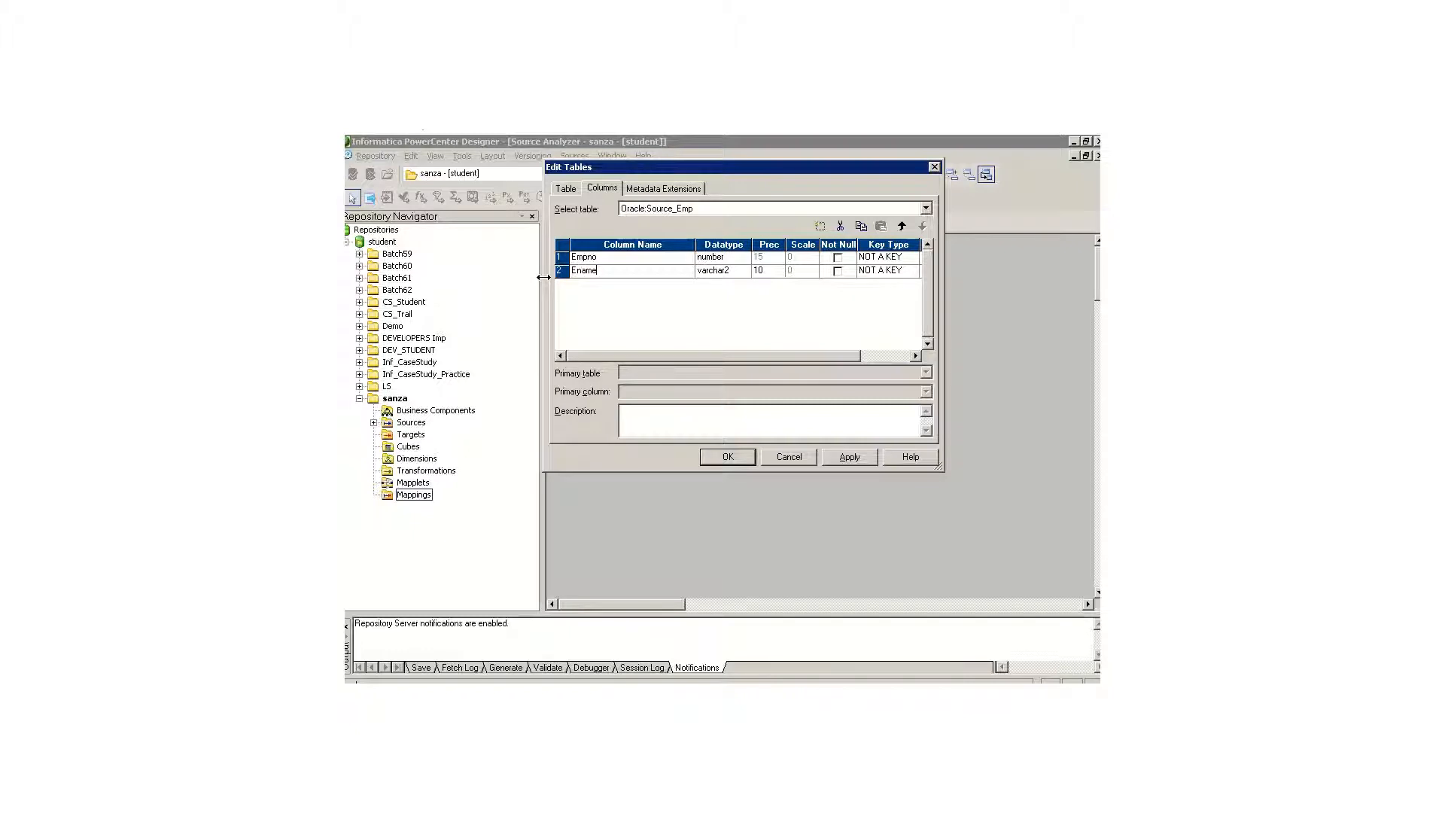
key("Tab")
key("Tab")
type("50")
Step: Add a third column named Sal with datatype number(p,s), precision 10 and scale 2
left_click(820, 226)
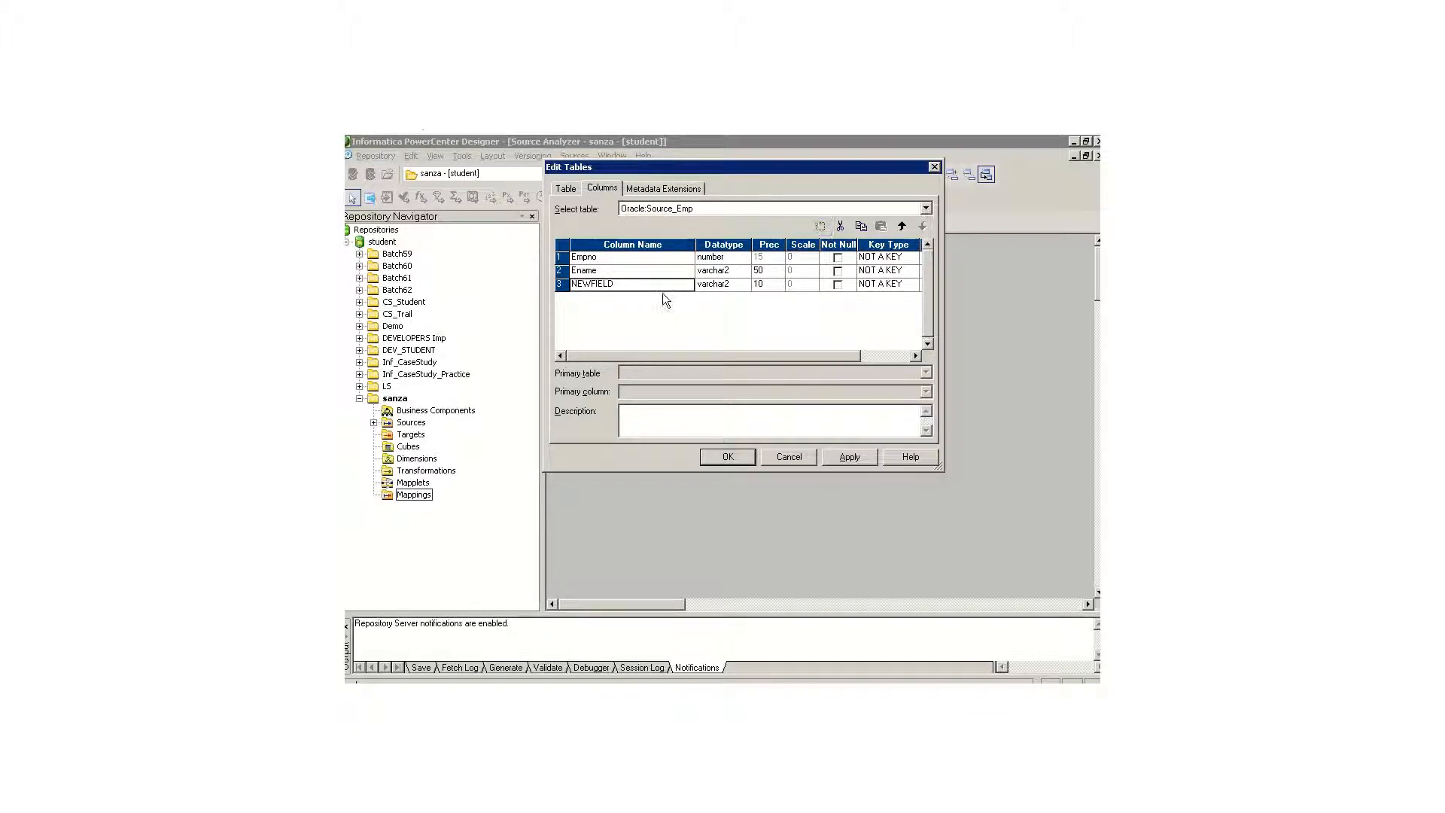
type("Sal")
key("Tab")
left_click(742, 285)
left_click(724, 350)
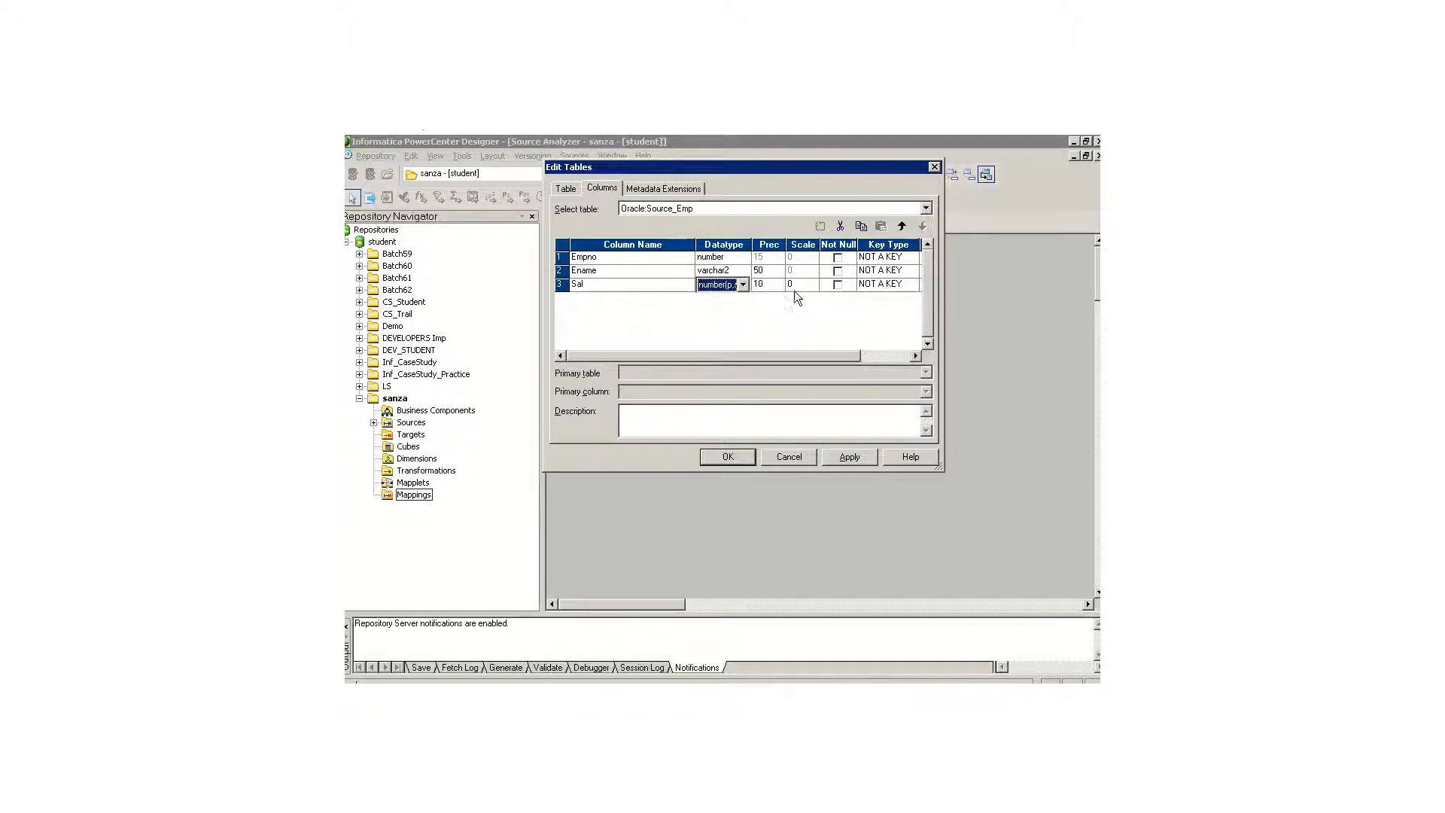
key("Tab")
Step: Add a fourth column named Comm with datatype number(p,s) and scale 2, and accept the Source_Emp column definitions
left_click(820, 226)
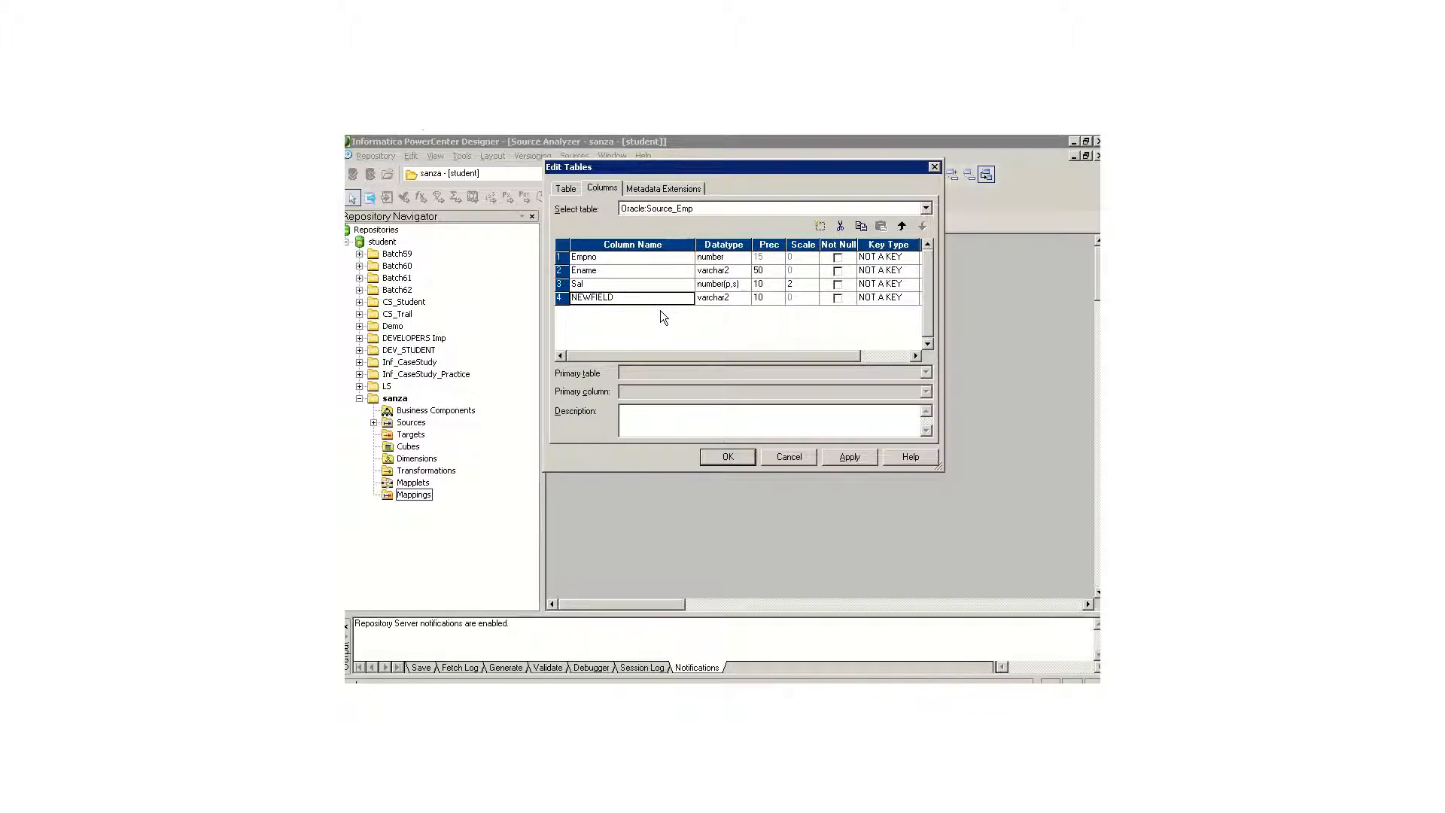
type("Comm")
key("Tab")
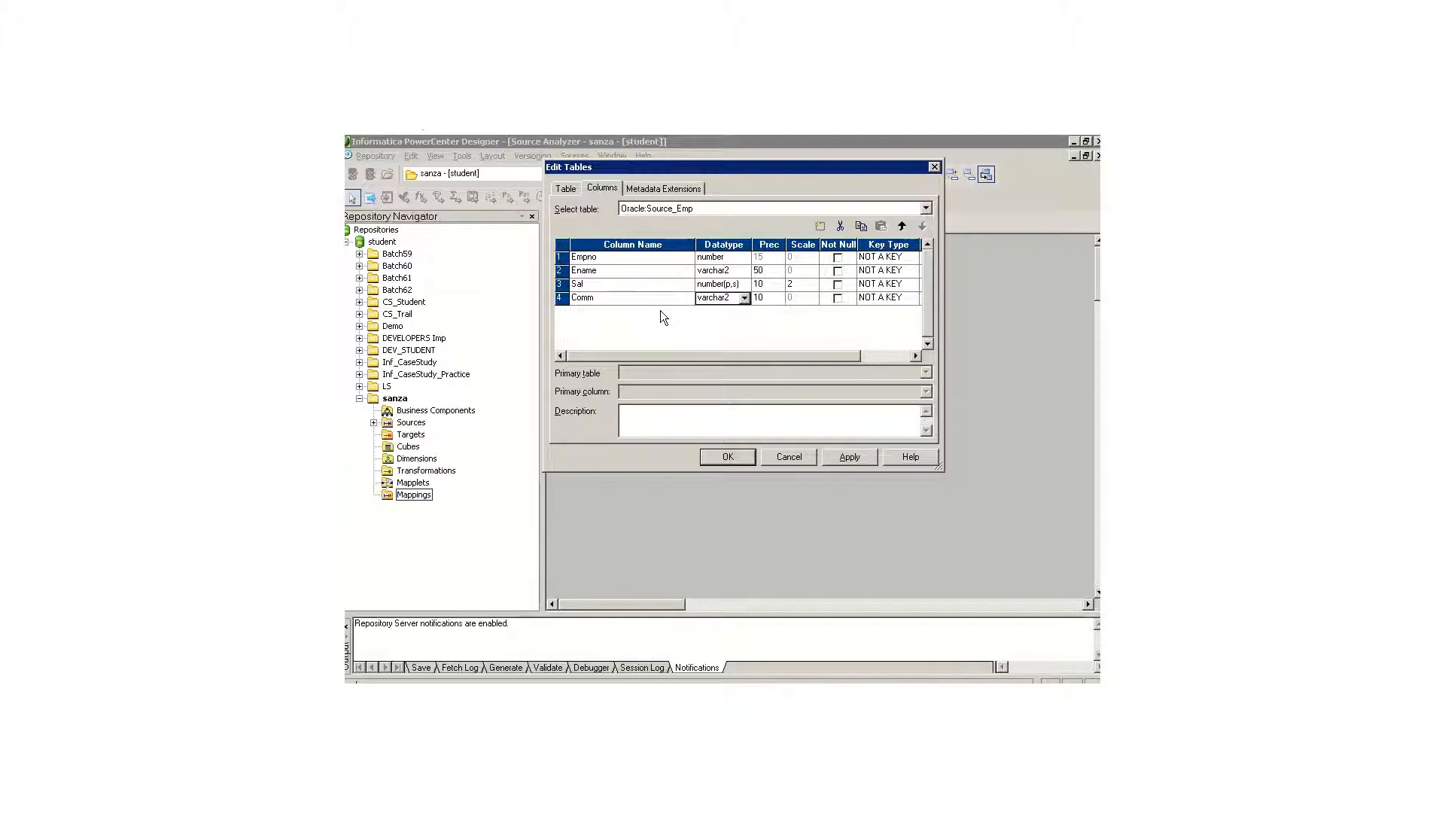
type("number")
key("Down")
key("Tab")
key("Tab")
type("2")
key("alt+Tab")
key("alt+Tab")
left_click(728, 457)
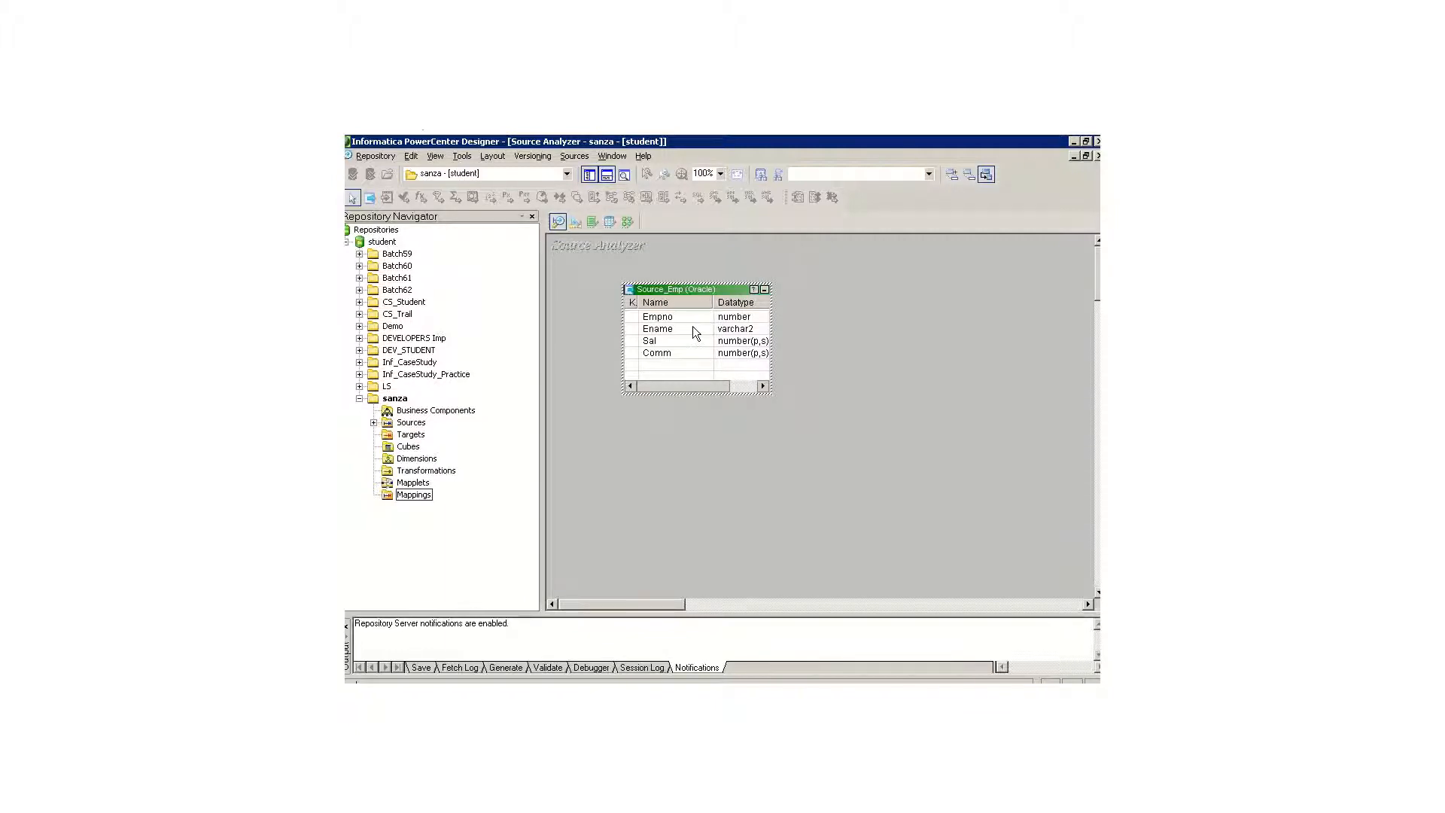
Step: Enlarge the output window and save the new source definition to the repository
left_click_drag(720, 614, 713, 474)
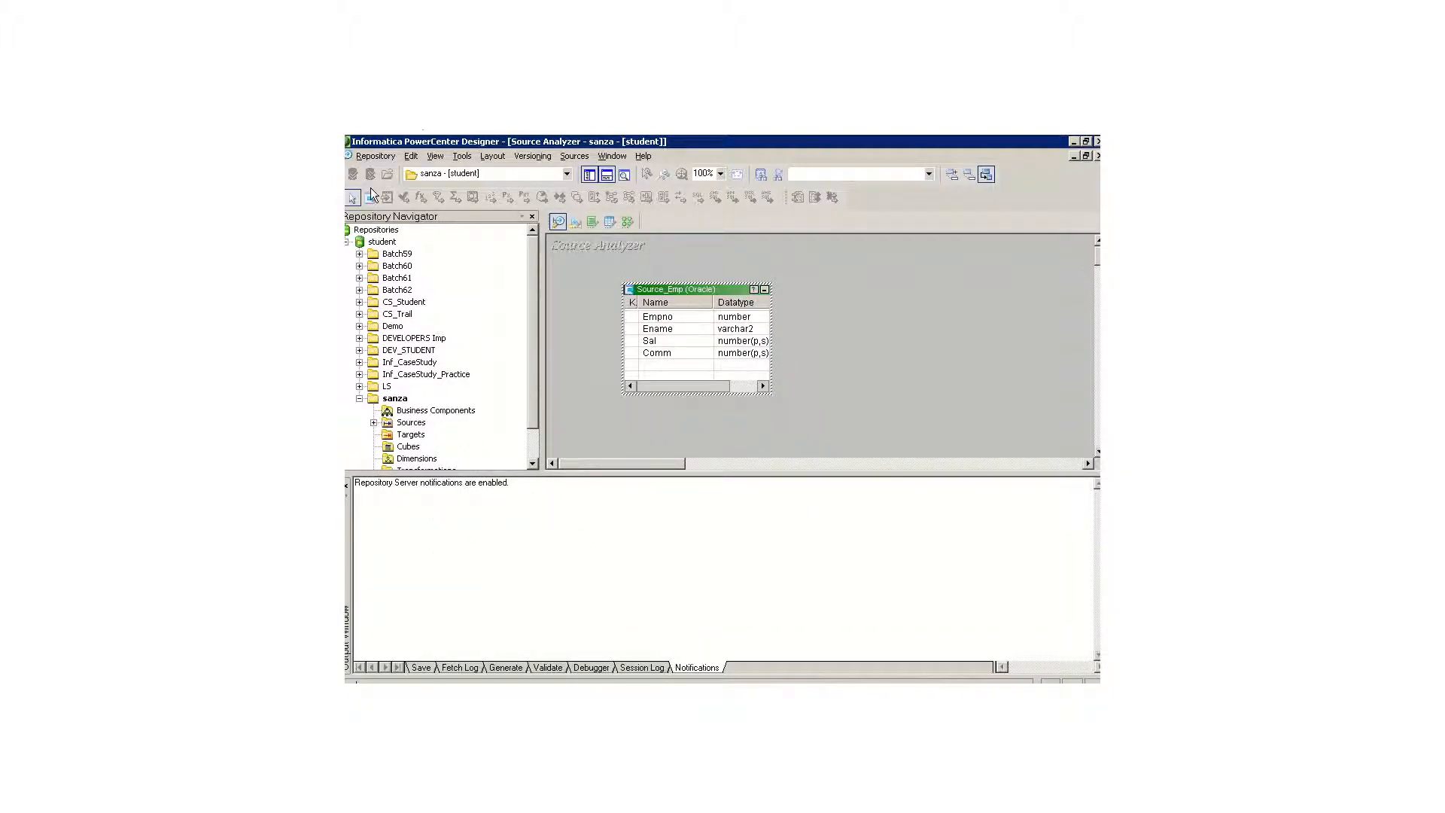
left_click(378, 156)
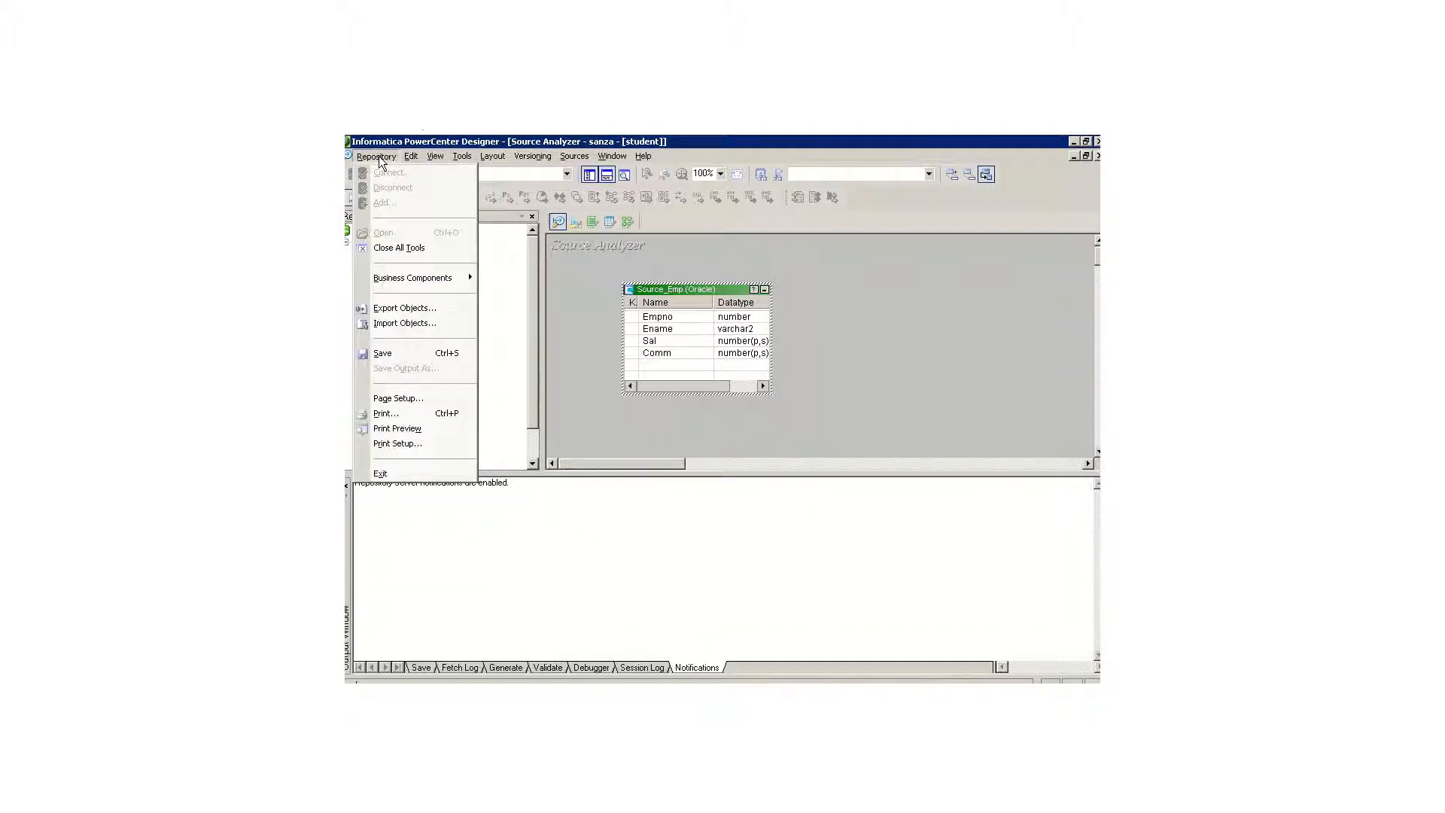
left_click(420, 354)
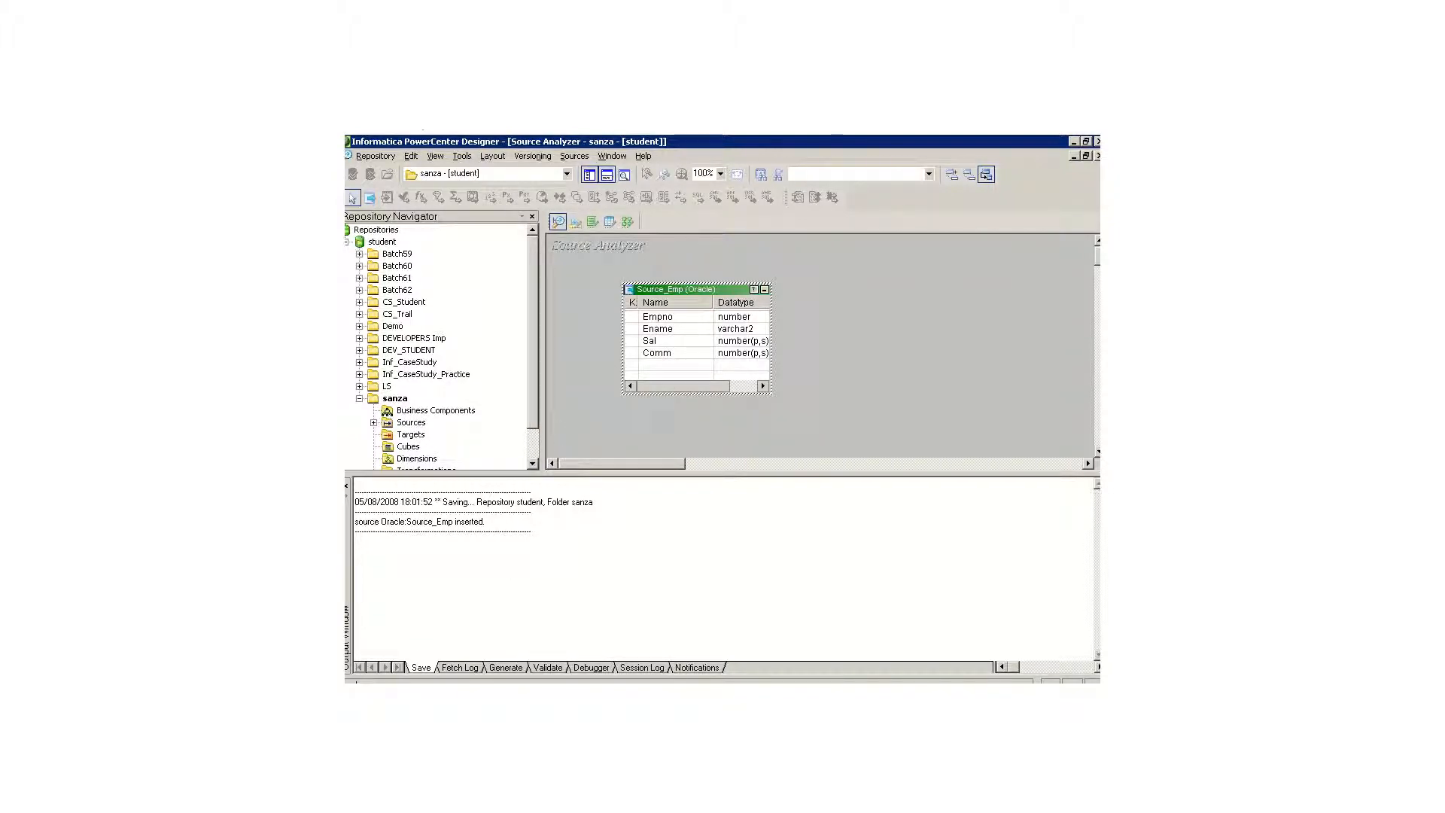
Step: Switch to the architecture diagram in Paint to review how the client tools reach the repository, and return to the Designer
key("alt+Tab")
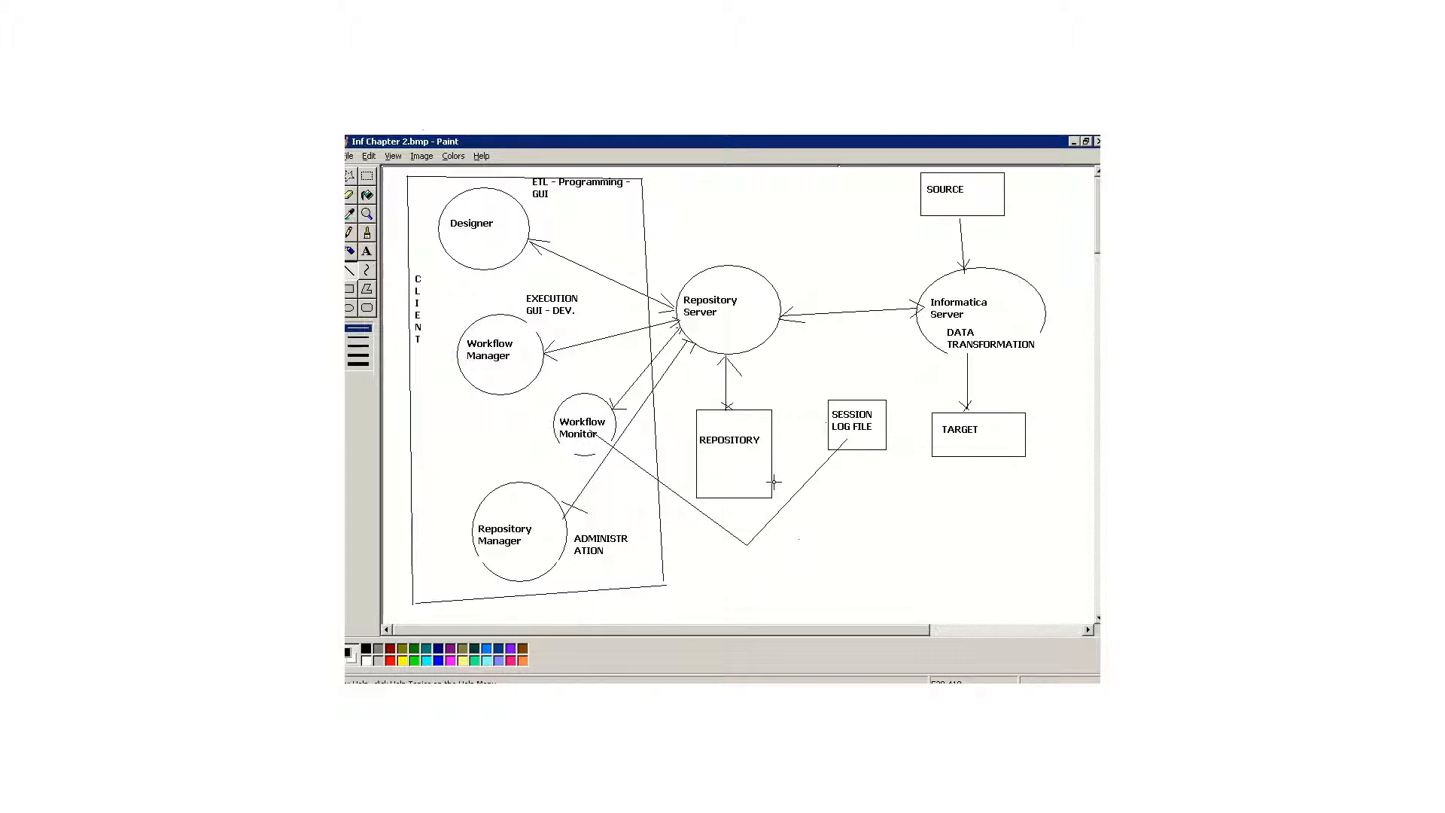
key("alt+Tab")
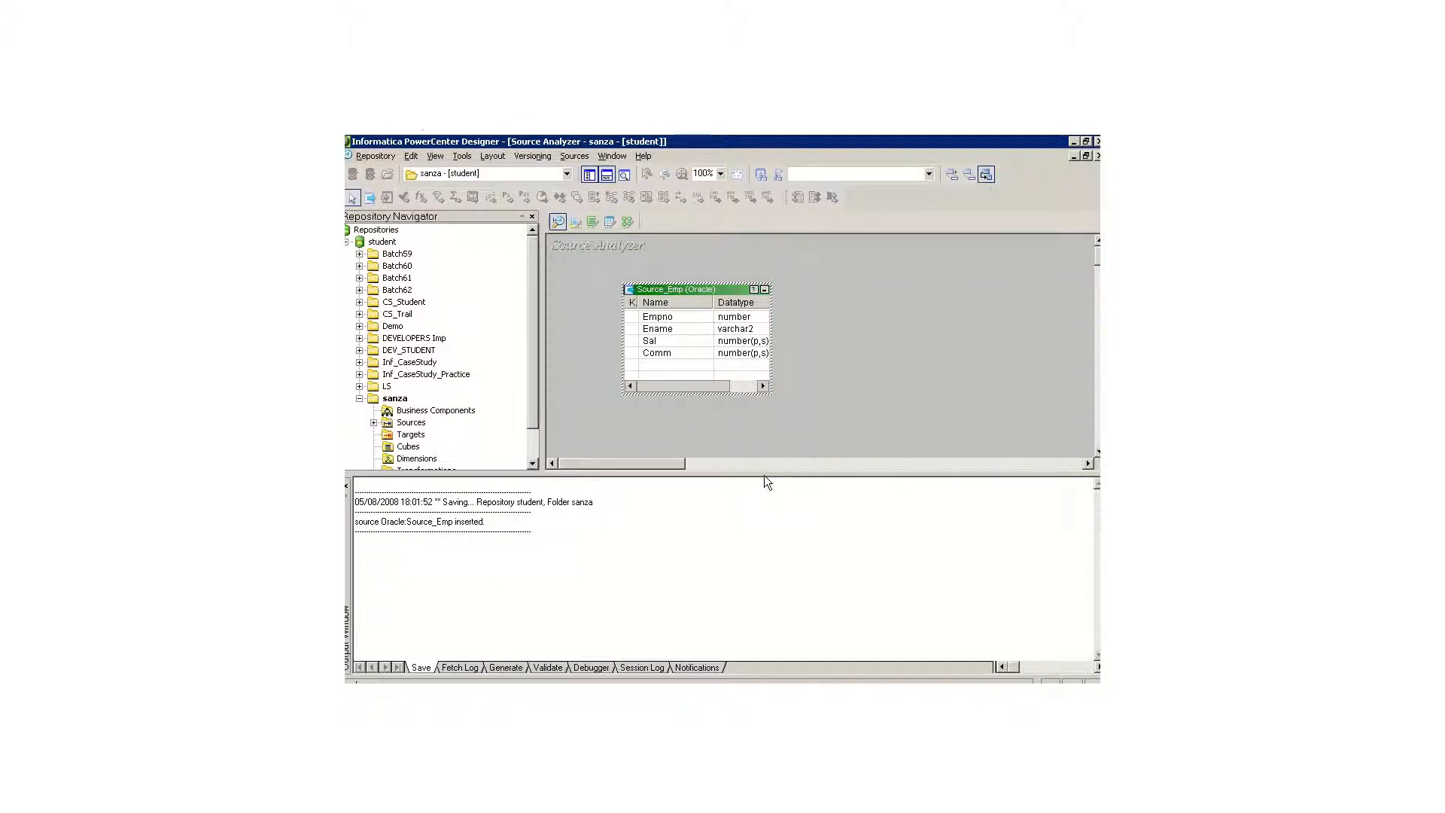
Step: Shrink the output window and create a second source definition named Source_Emp_1 with database type Oracle
left_click_drag(765, 475, 779, 635)
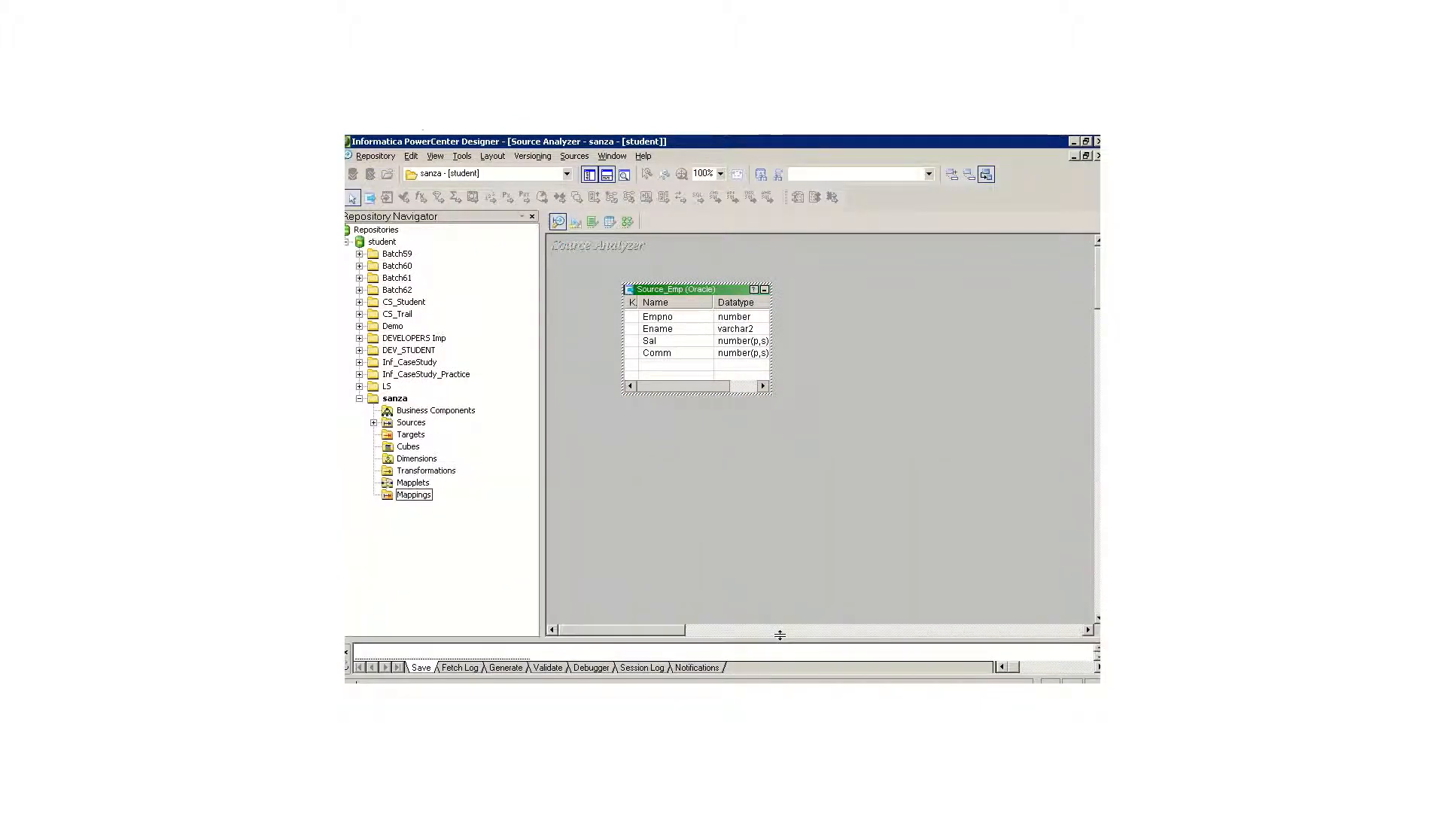
left_click(625, 433)
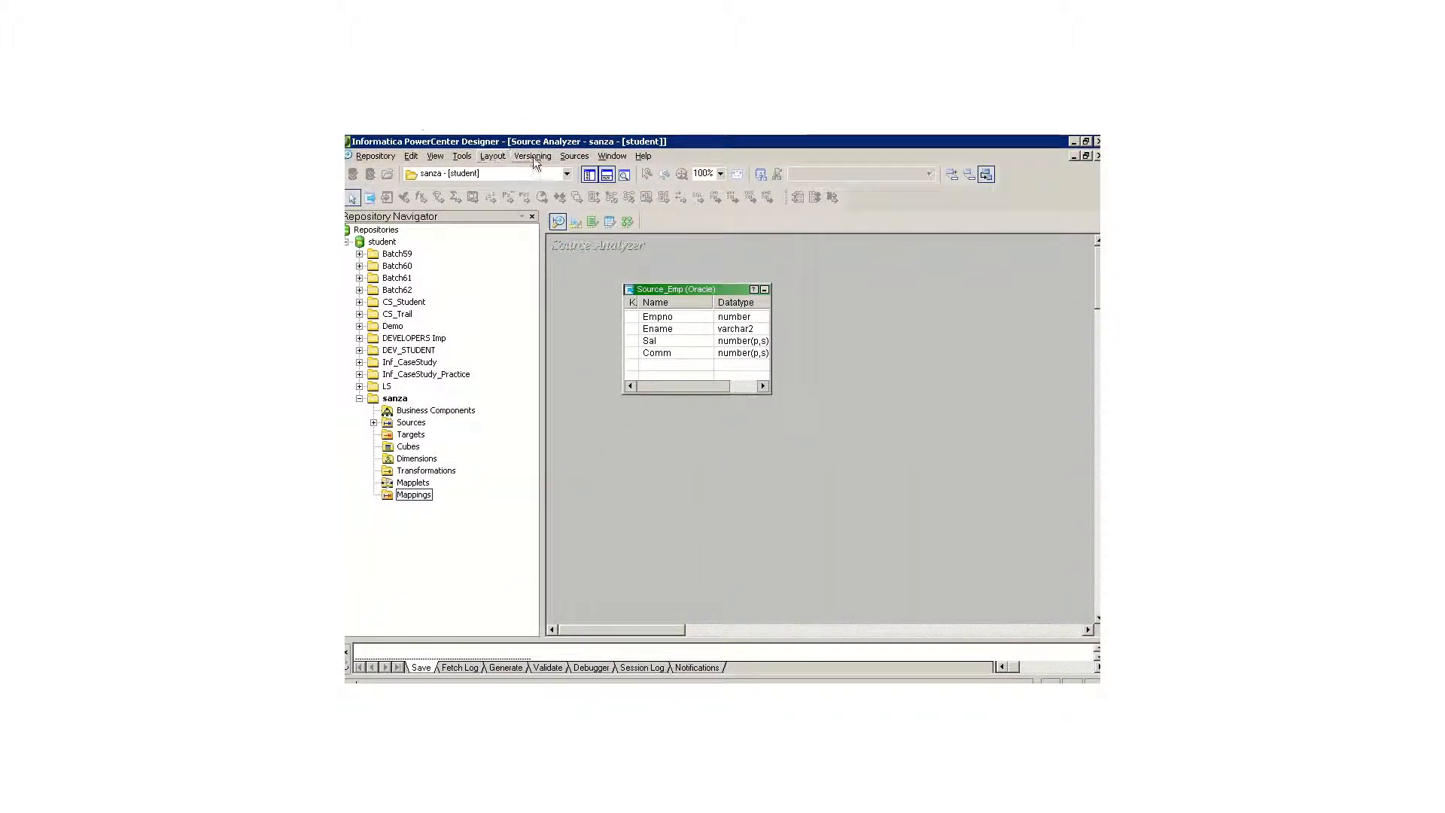
left_click(574, 156)
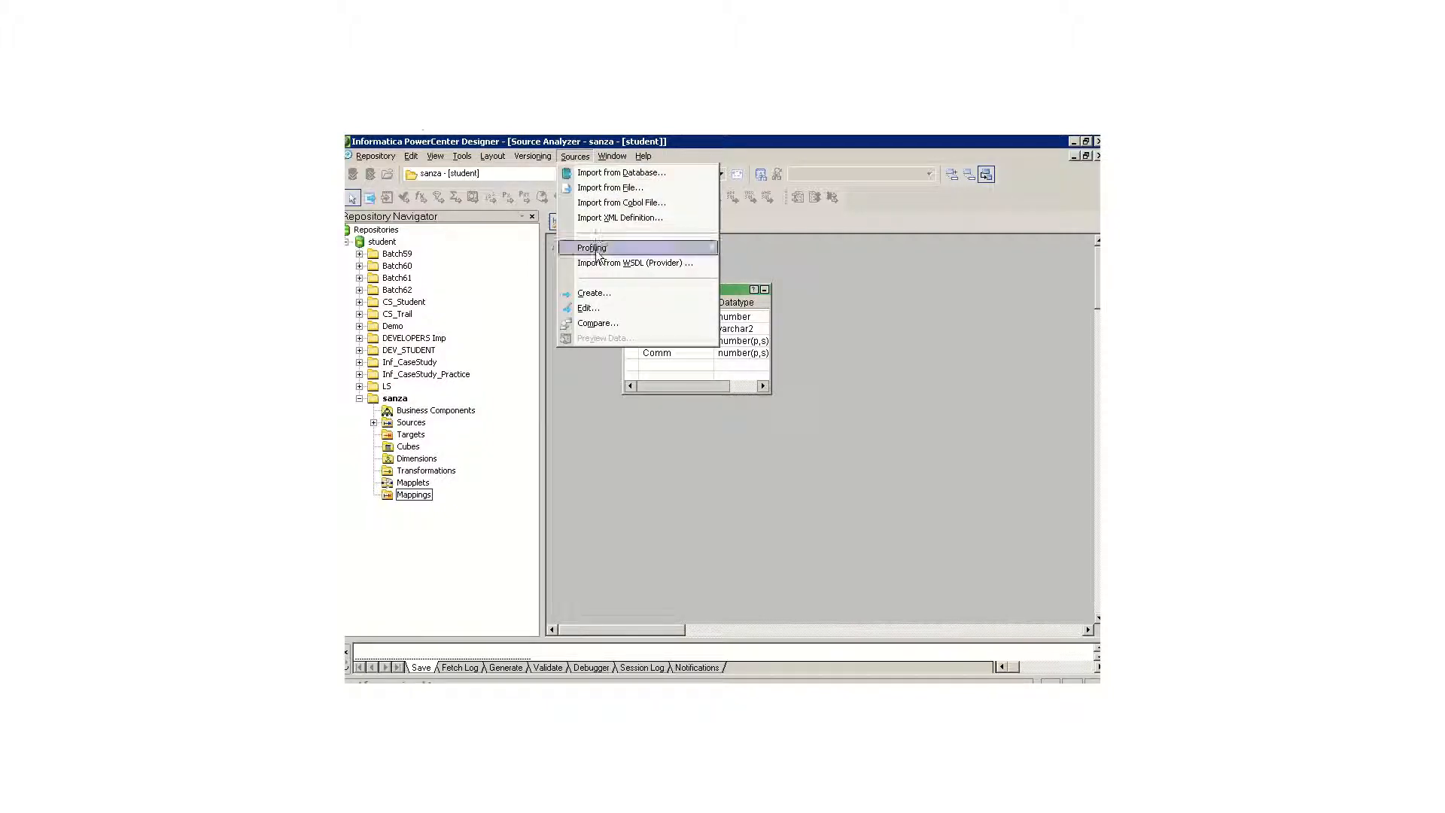
left_click(602, 295)
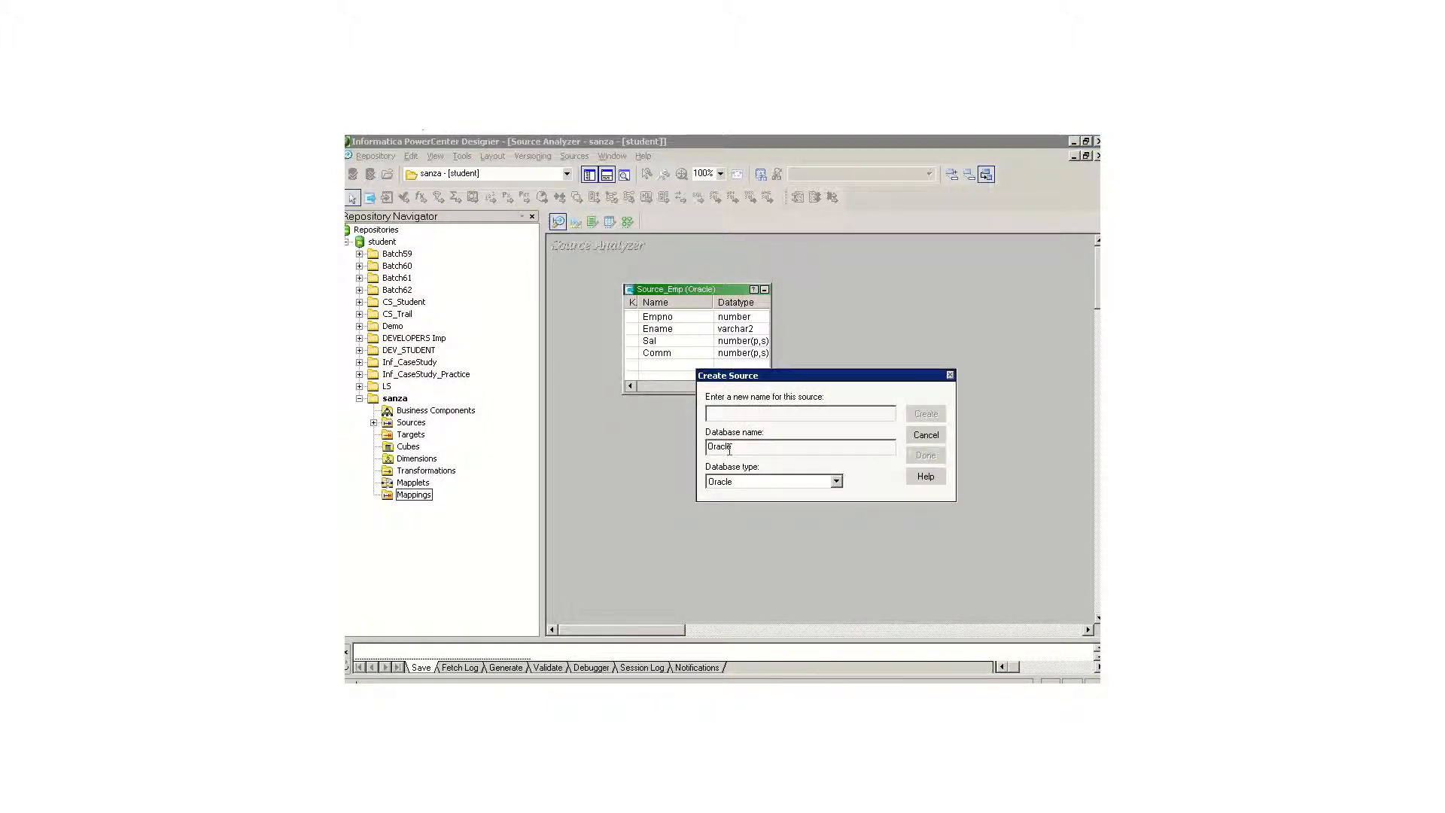
type("Source_Emp_1")
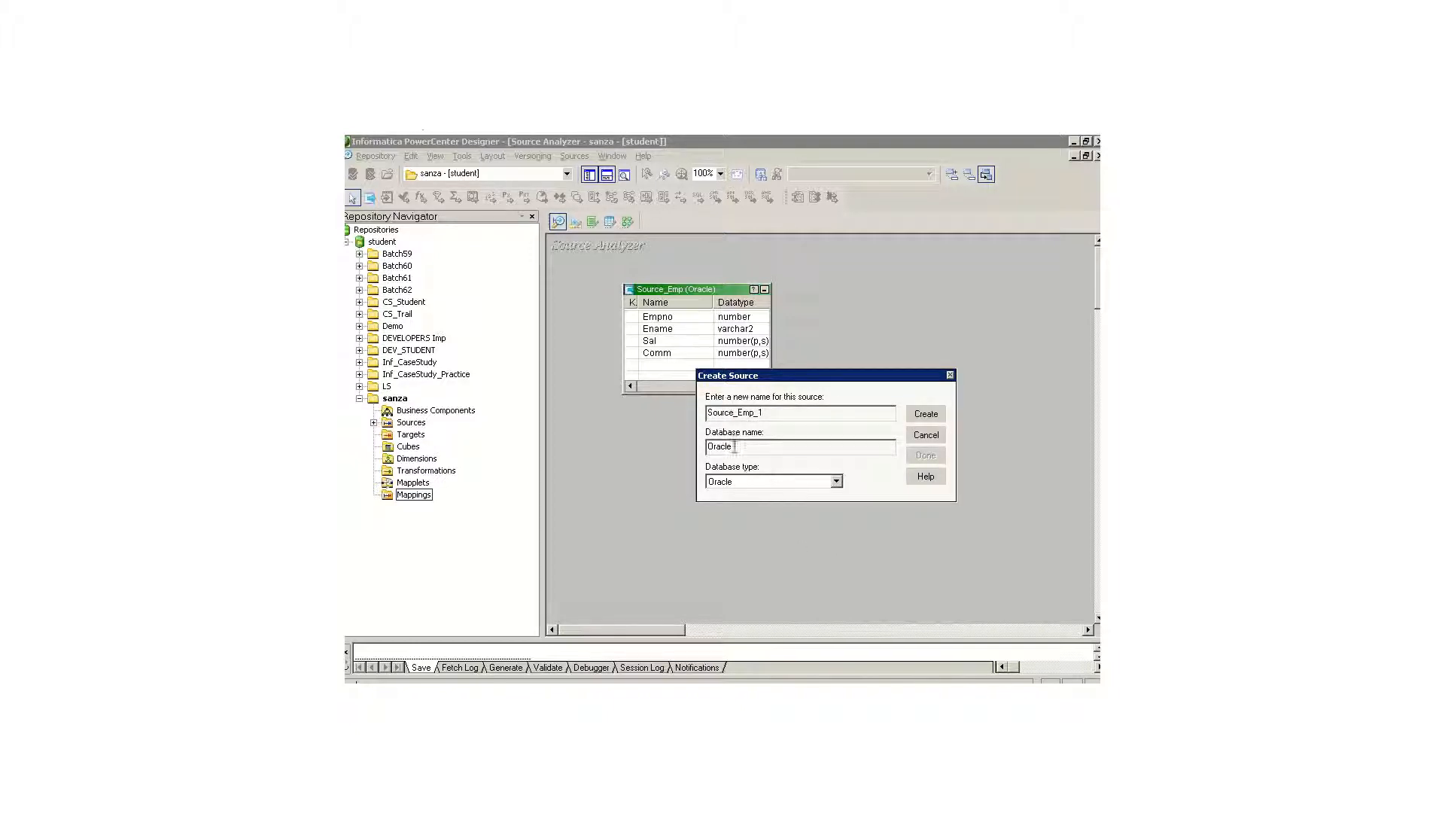
left_click(835, 481)
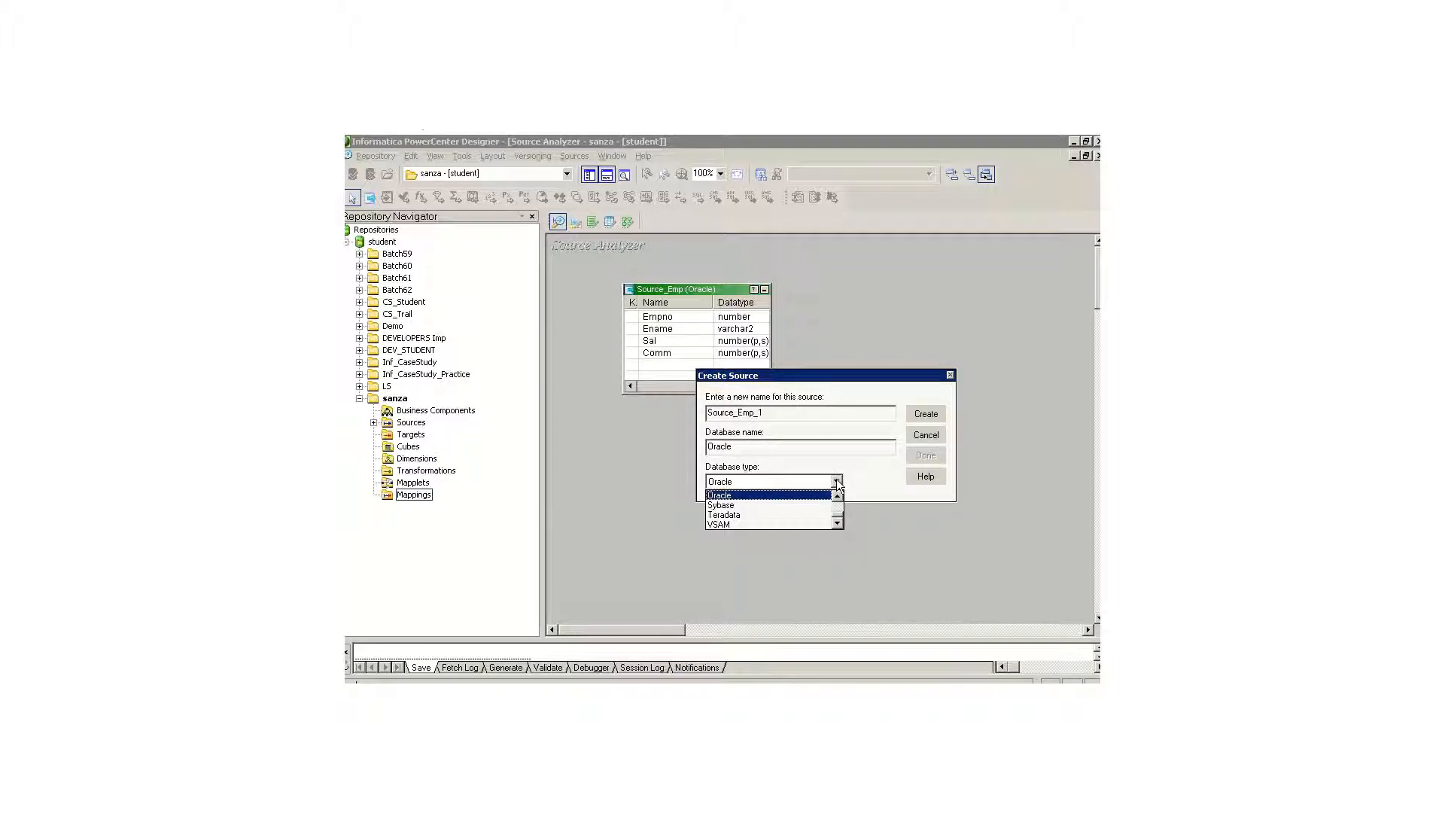
left_click(835, 481)
left_click(915, 414)
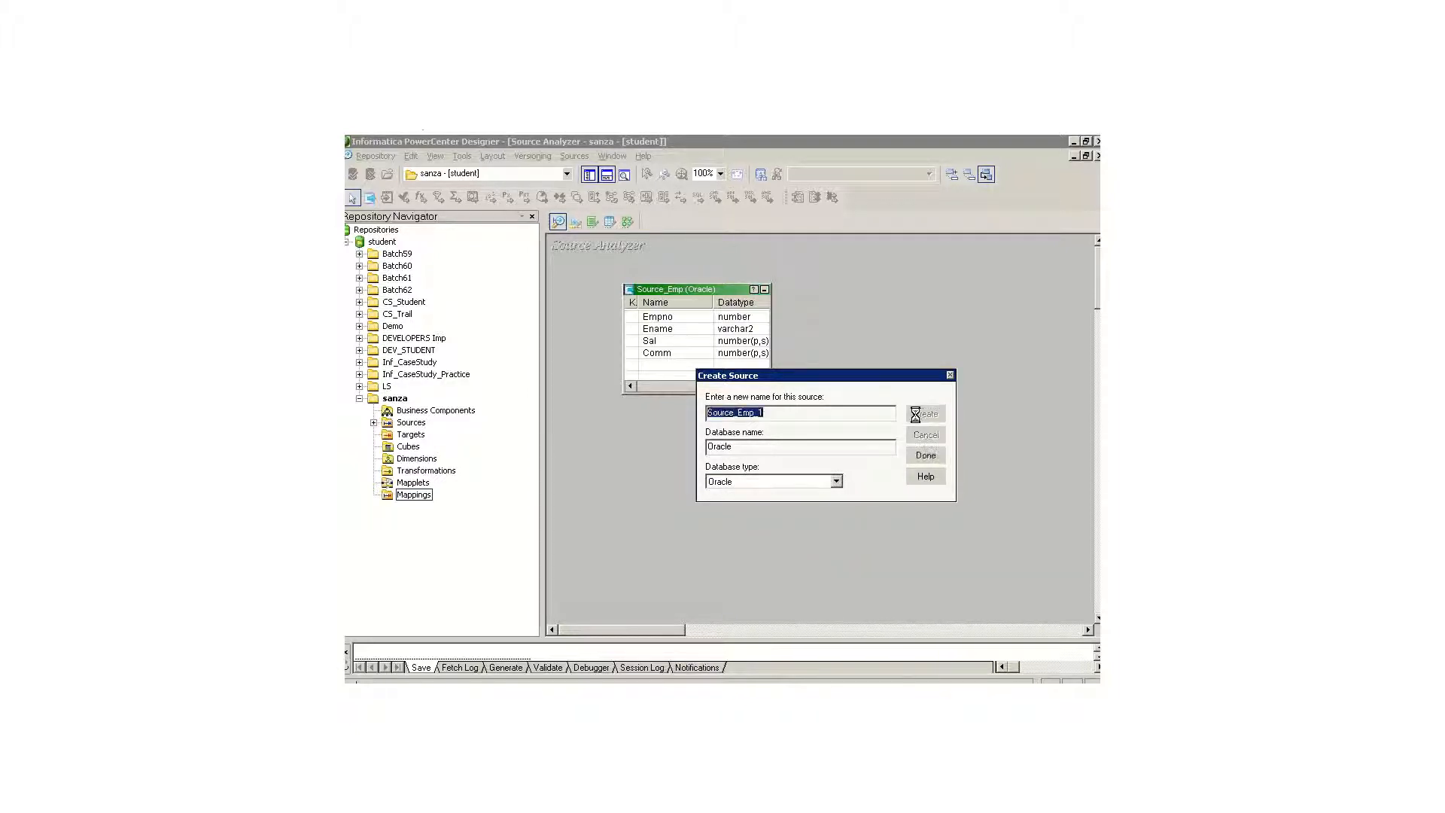
left_click(922, 456)
Step: Open Source_Emp_1 for editing and add a first column named Empno with datatype number
double_click(688, 361)
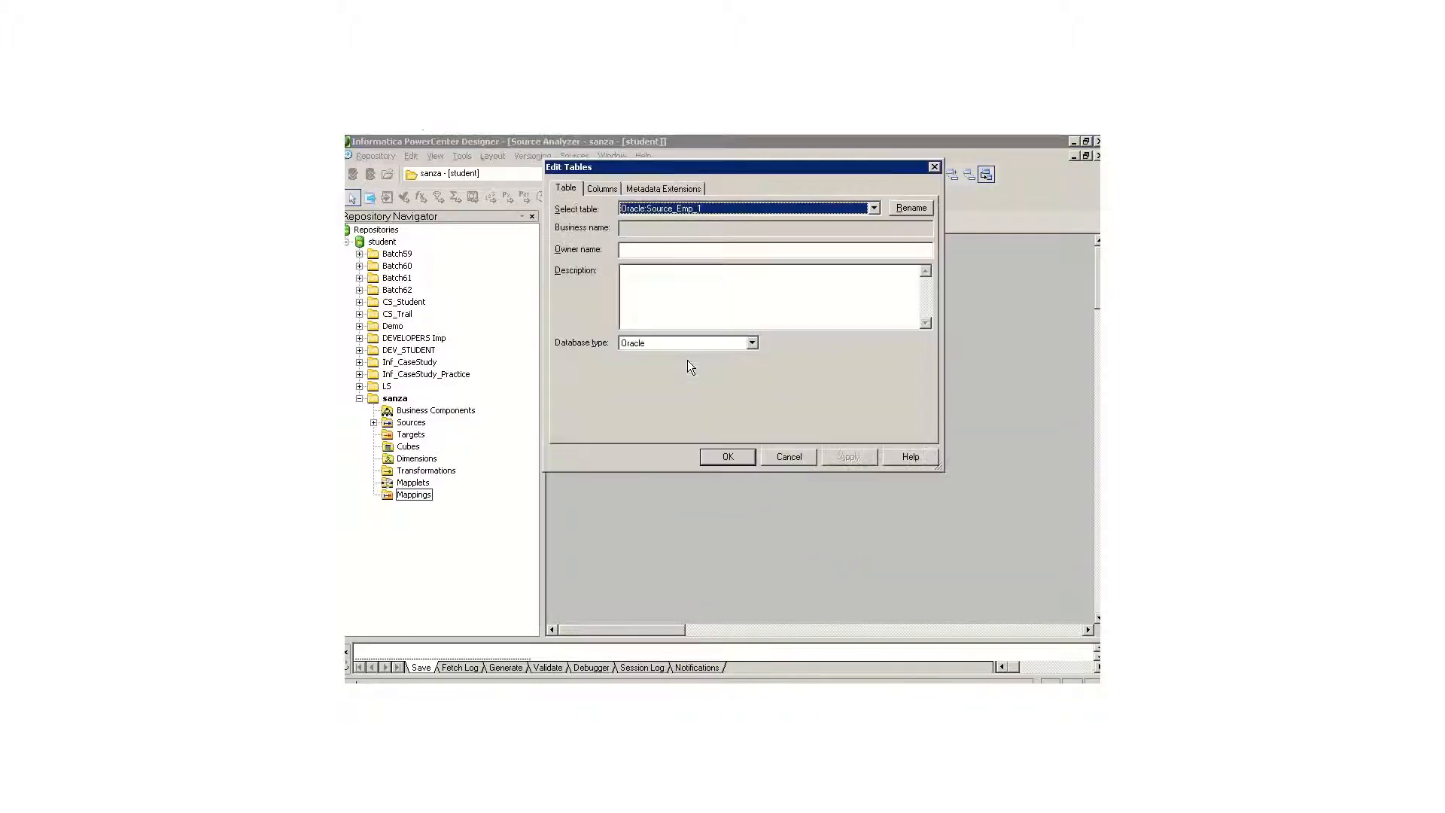
left_click(633, 276)
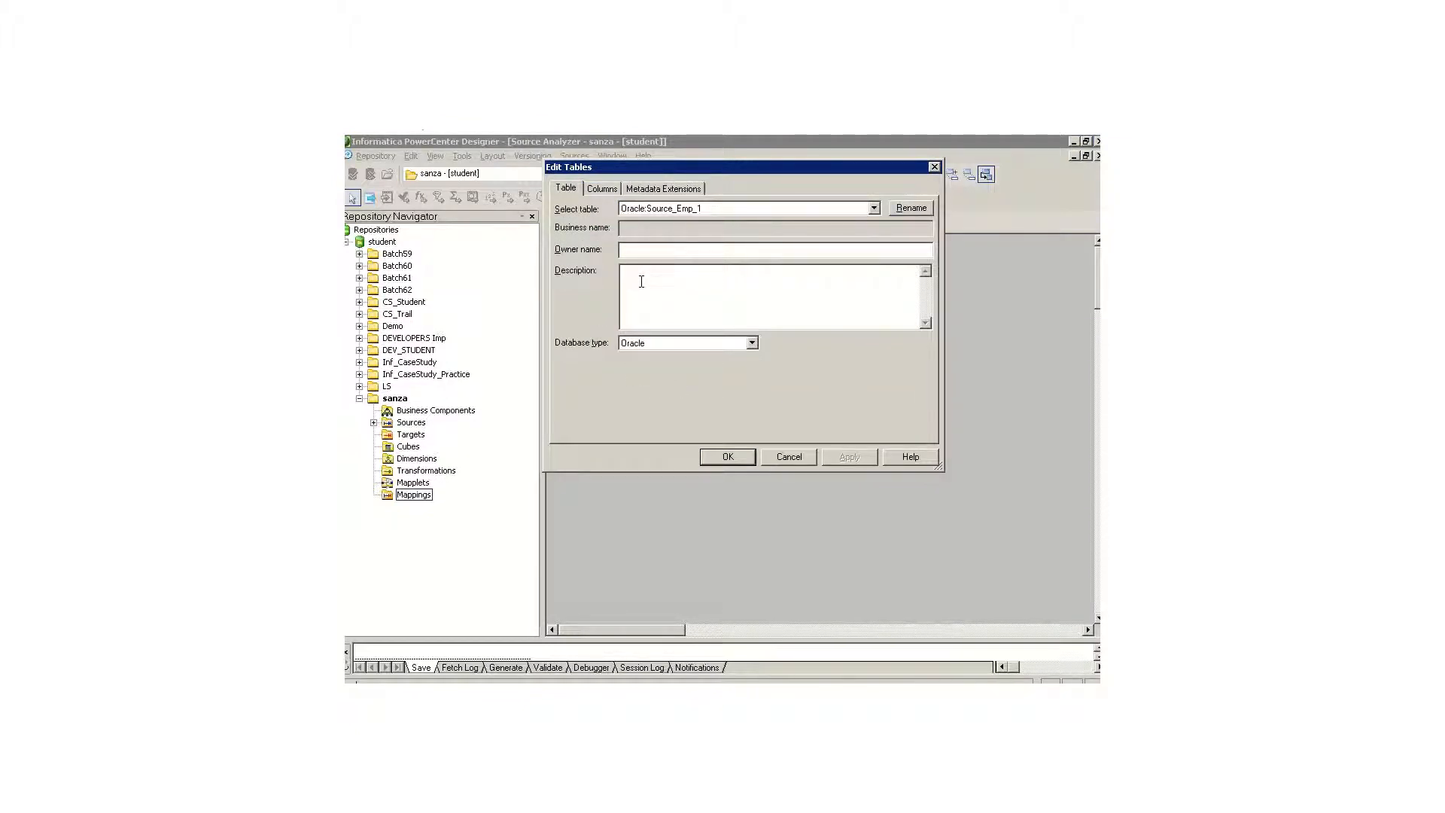
left_click(594, 186)
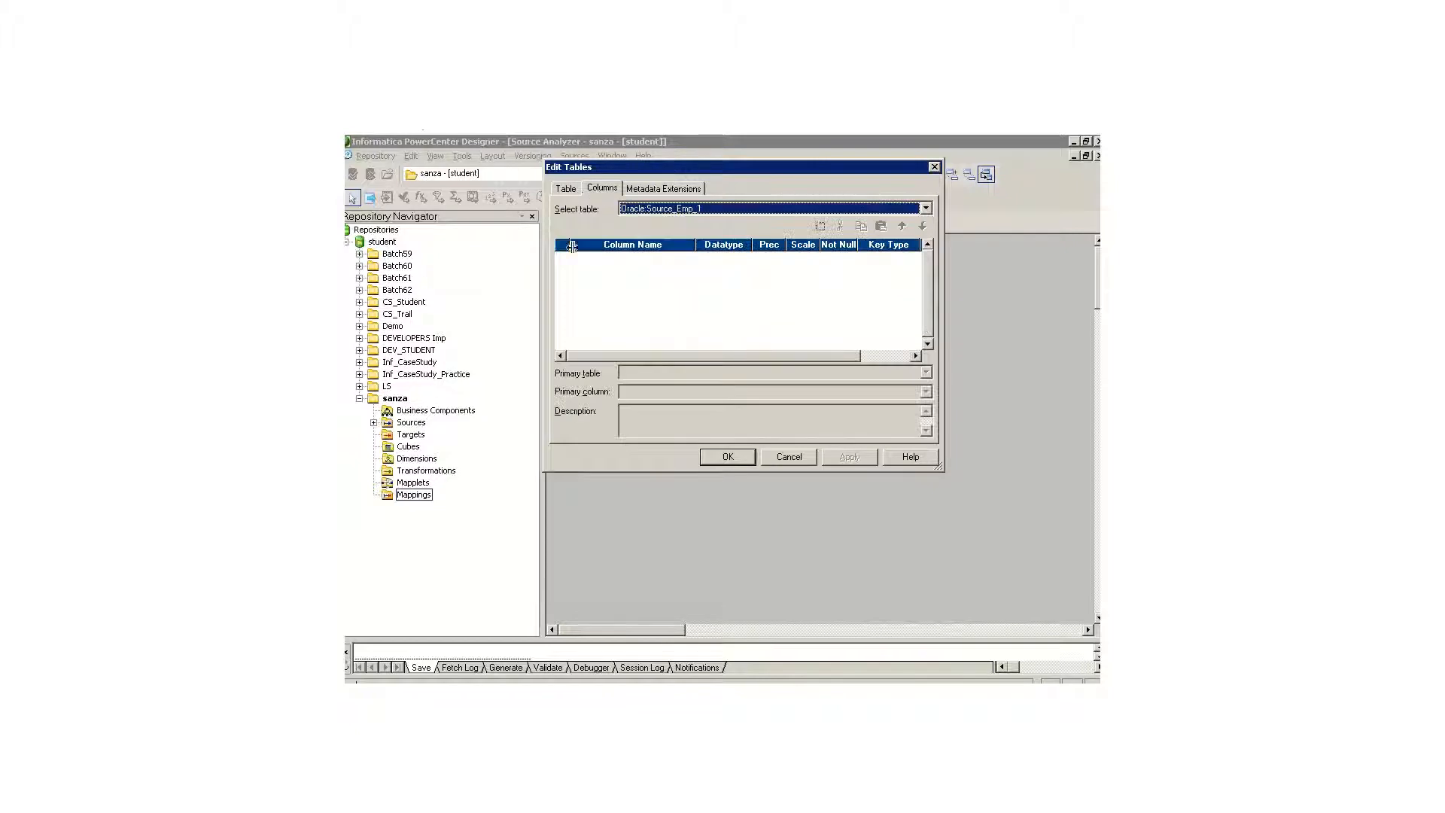
left_click(820, 227)
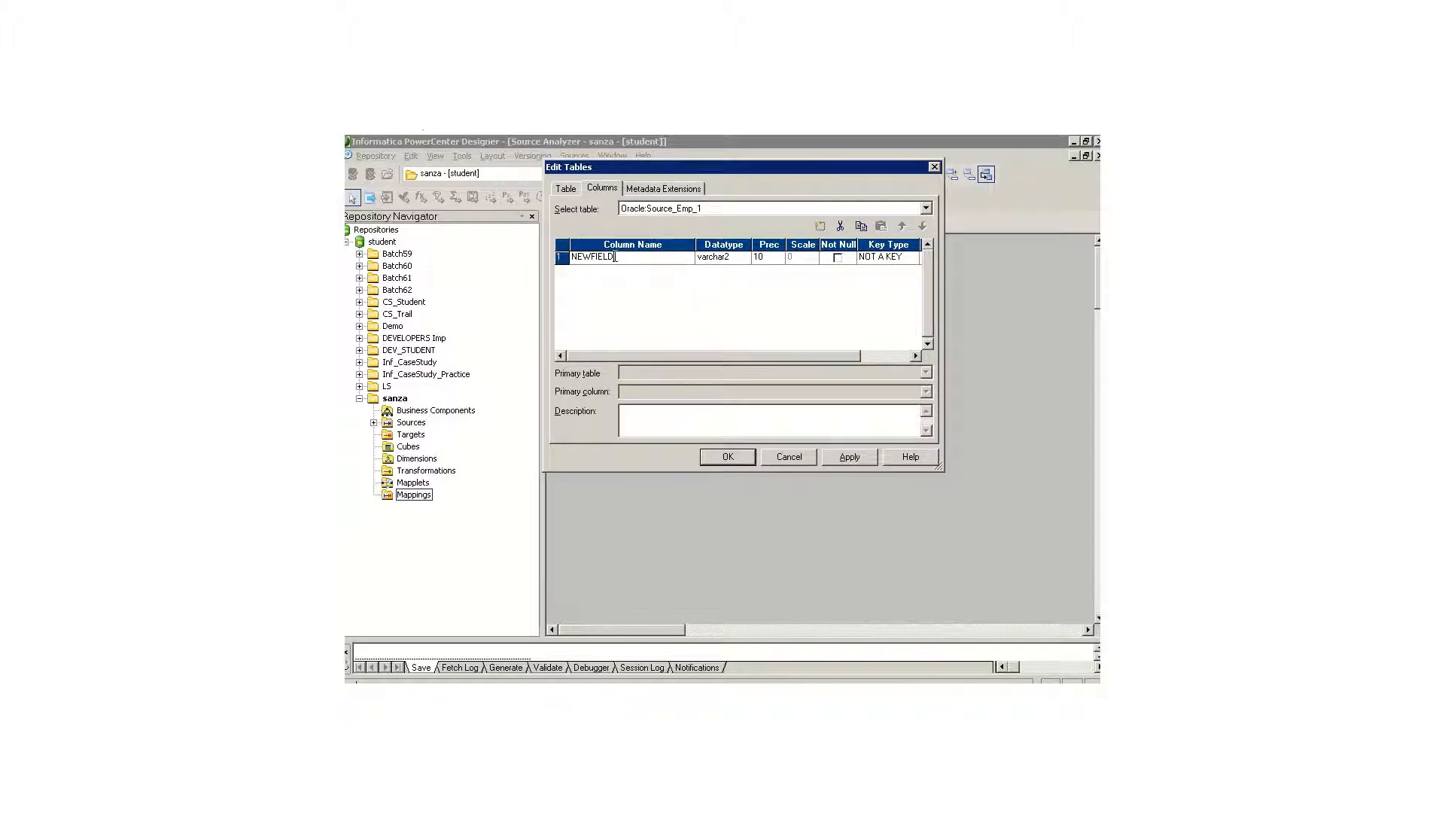
left_click_drag(616, 257, 546, 260)
type("Empno")
key("Tab")
left_click(743, 257)
left_click(729, 319)
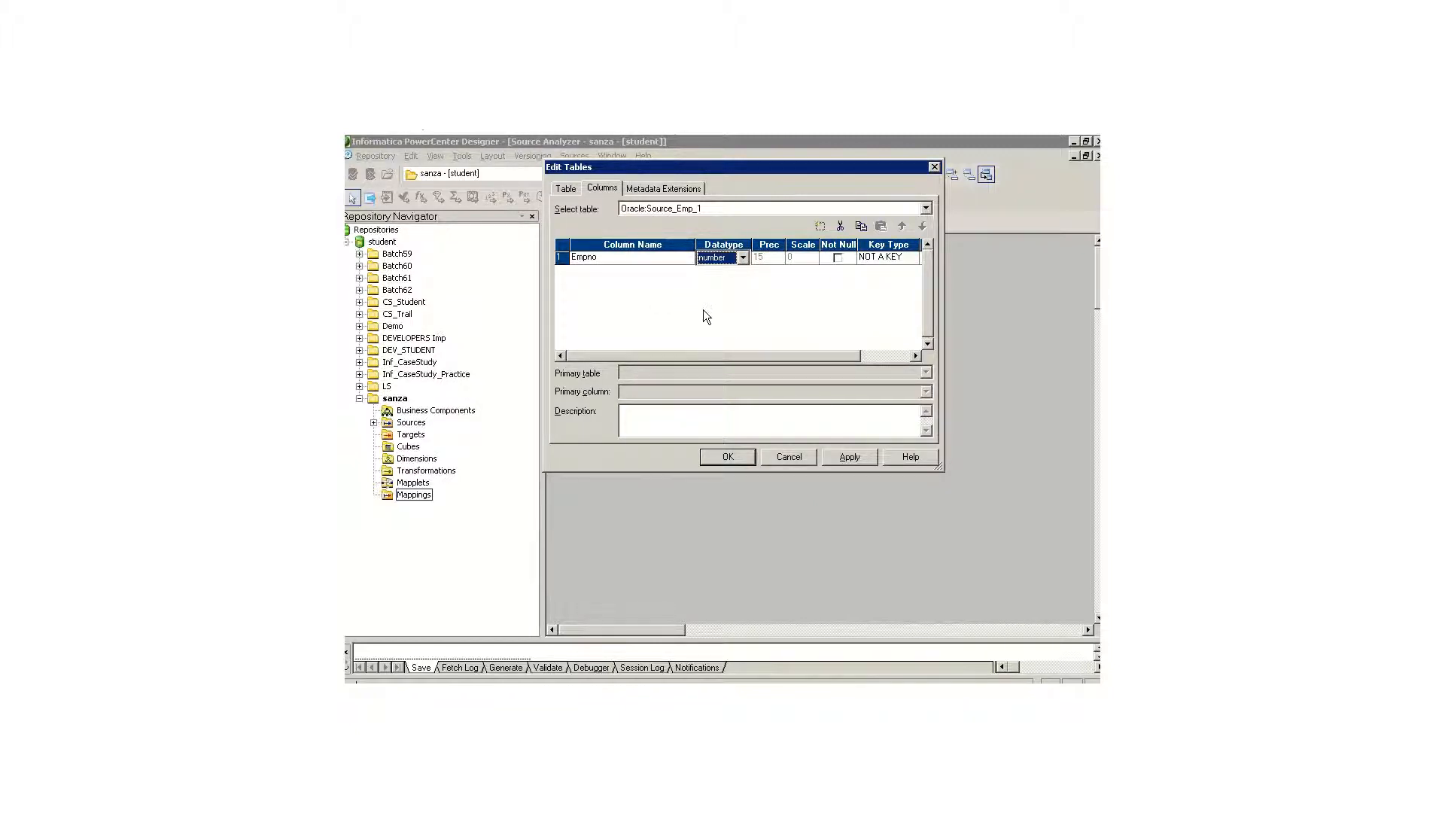
Step: Add a second column named Ename to Source_Emp_1 with datatype varchar2 and precision 50
left_click(821, 226)
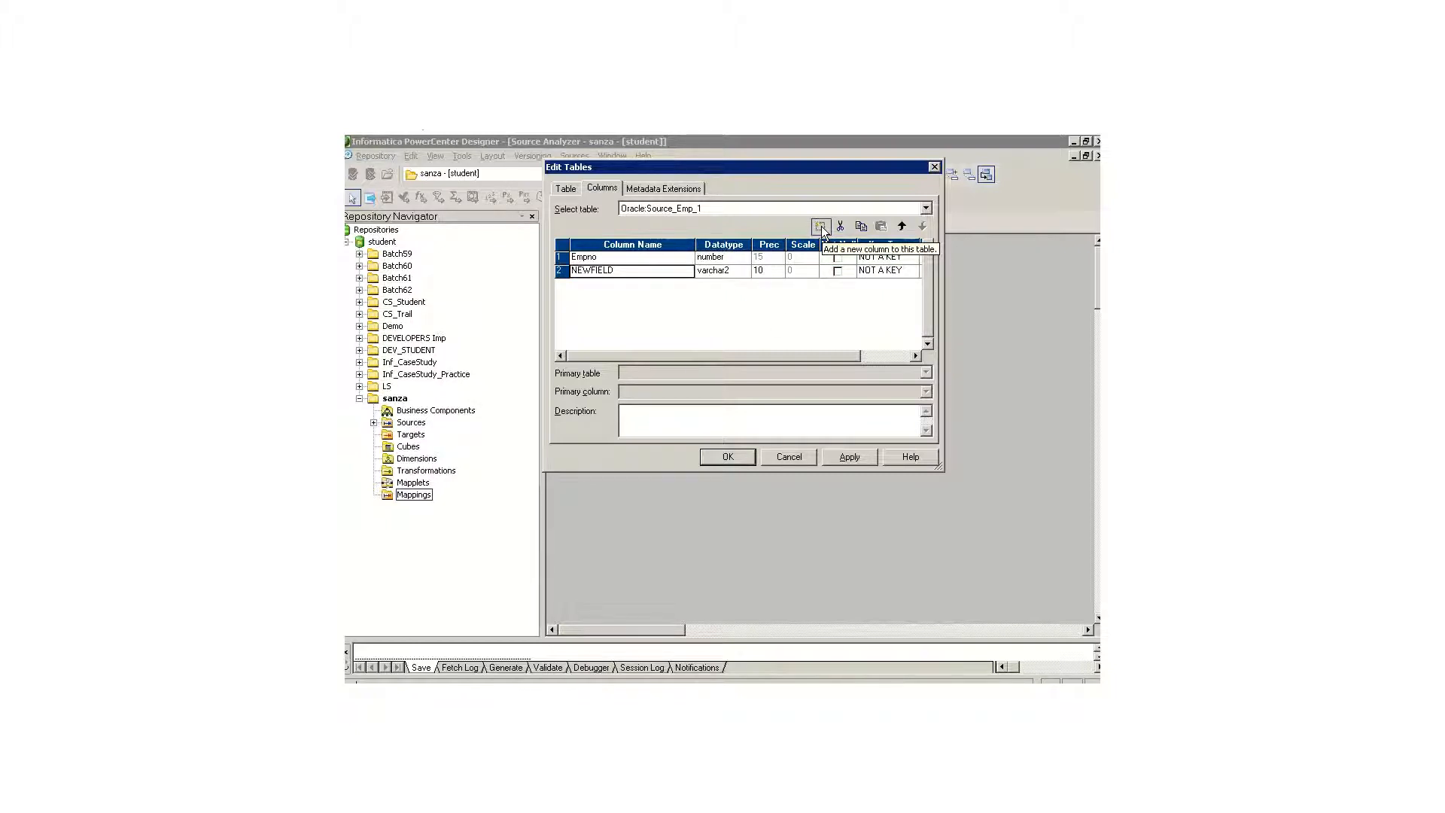
type("Ename")
key("Tab")
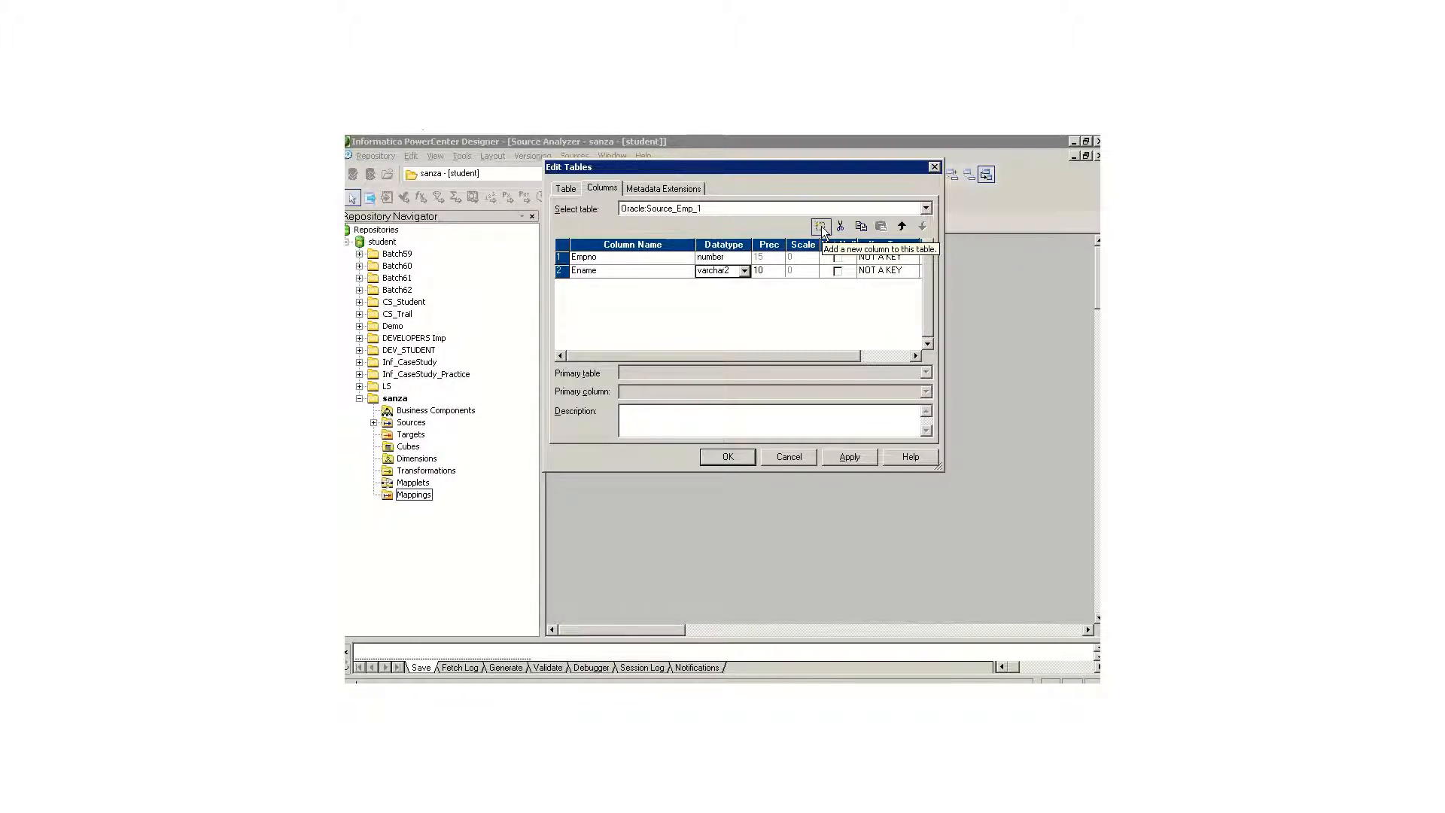
key("Tab")
type("50")
Step: Add a third column named Sal to Source_Emp_1 with datatype number(p,s), precision 10 and scale 2
left_click(820, 226)
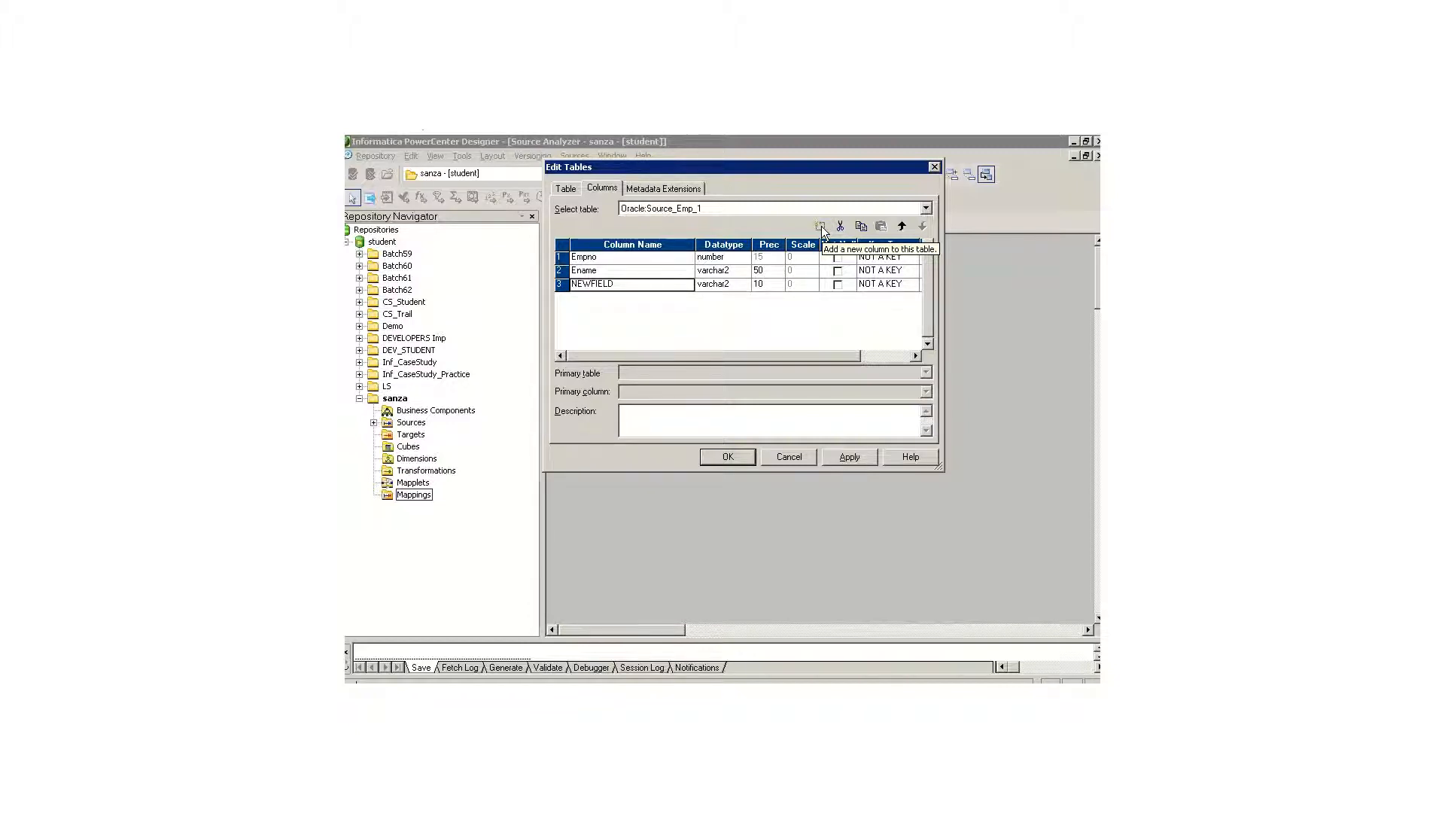
type("Sal")
left_click(742, 284)
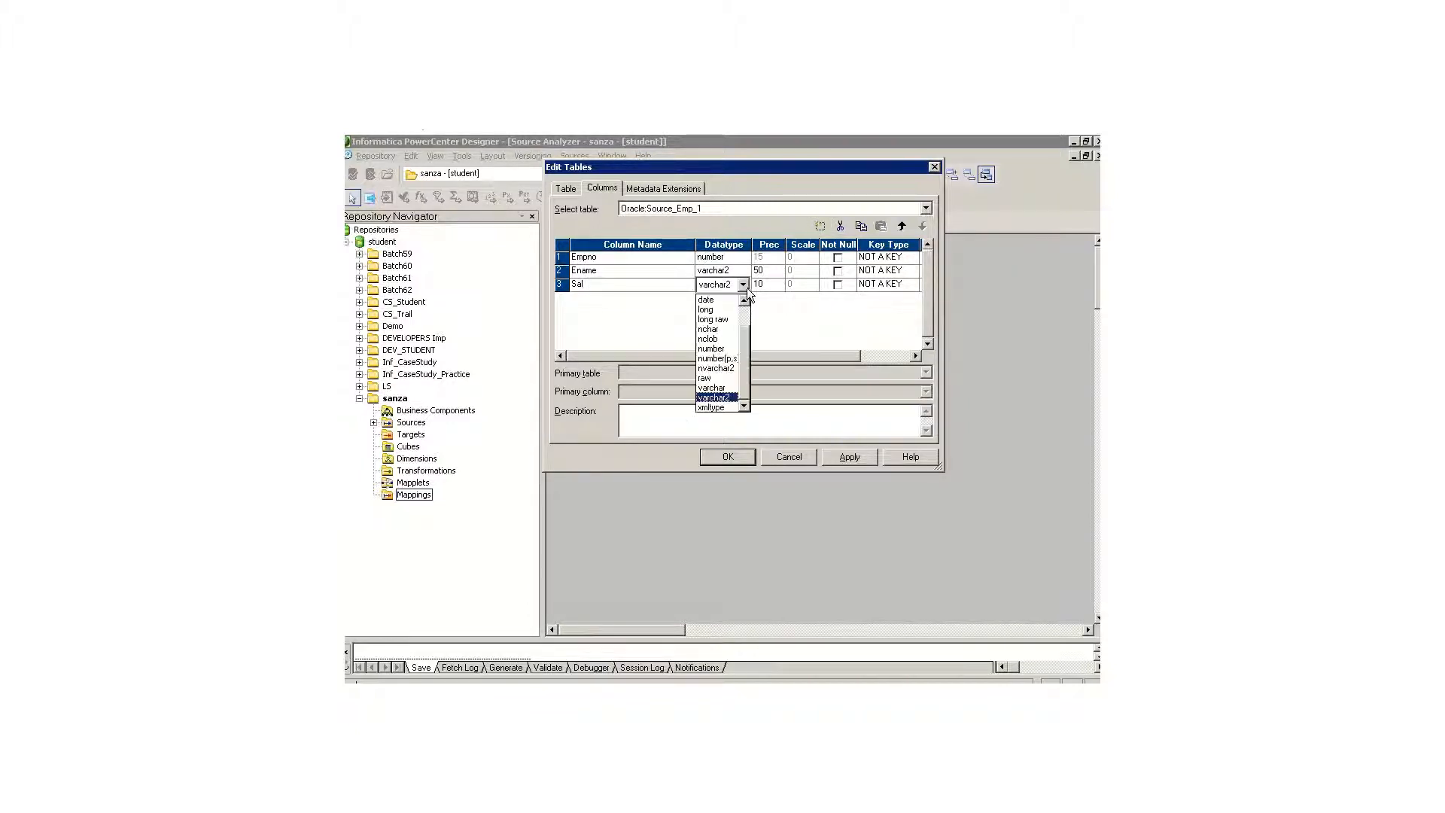
left_click(733, 357)
key("Tab")
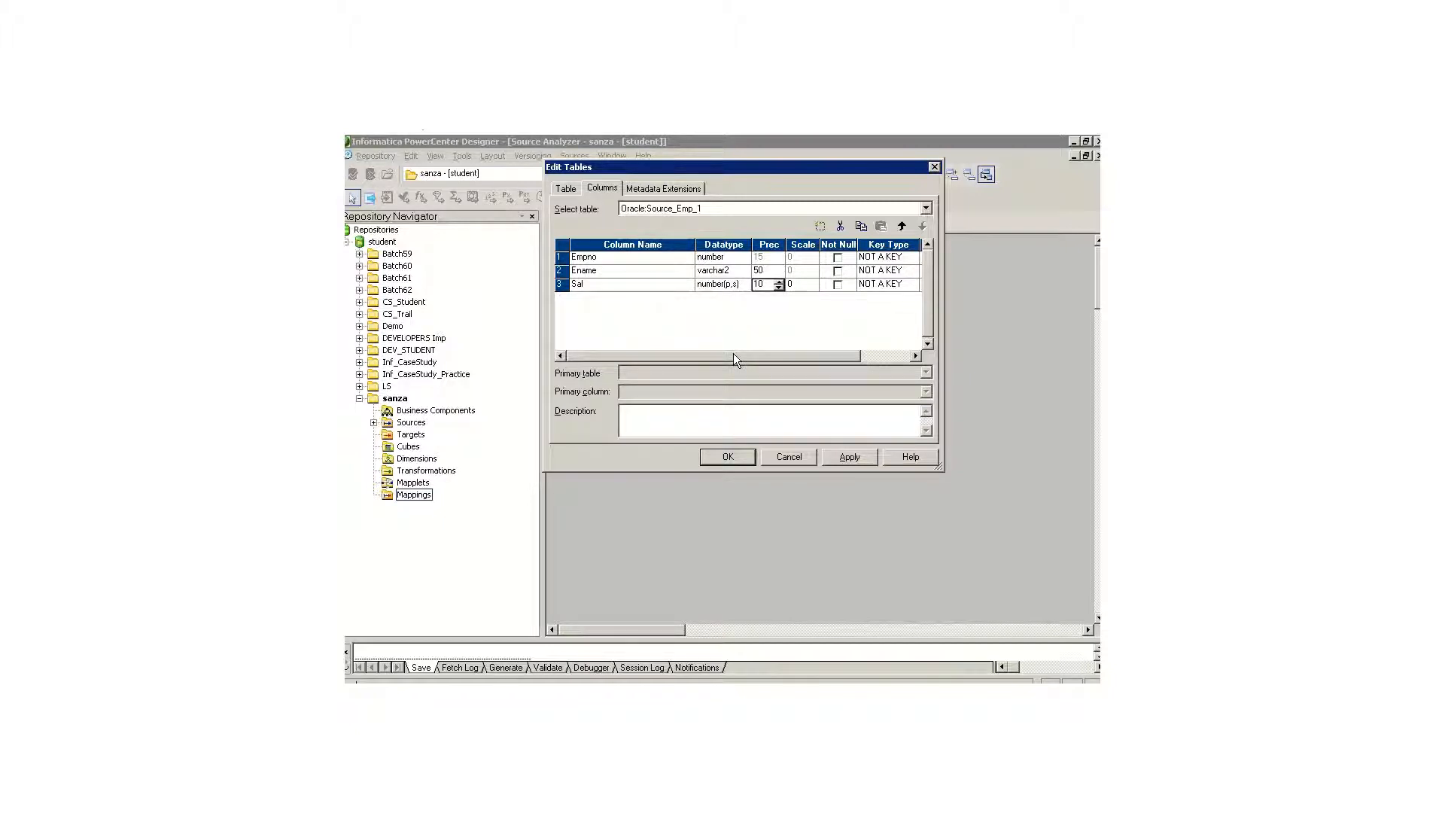
key("Tab")
type("2")
Step: Add a fourth column named Comm with datatype number(p,s) and scale 2, and accept the Source_Emp_1 column definitions
left_click(821, 225)
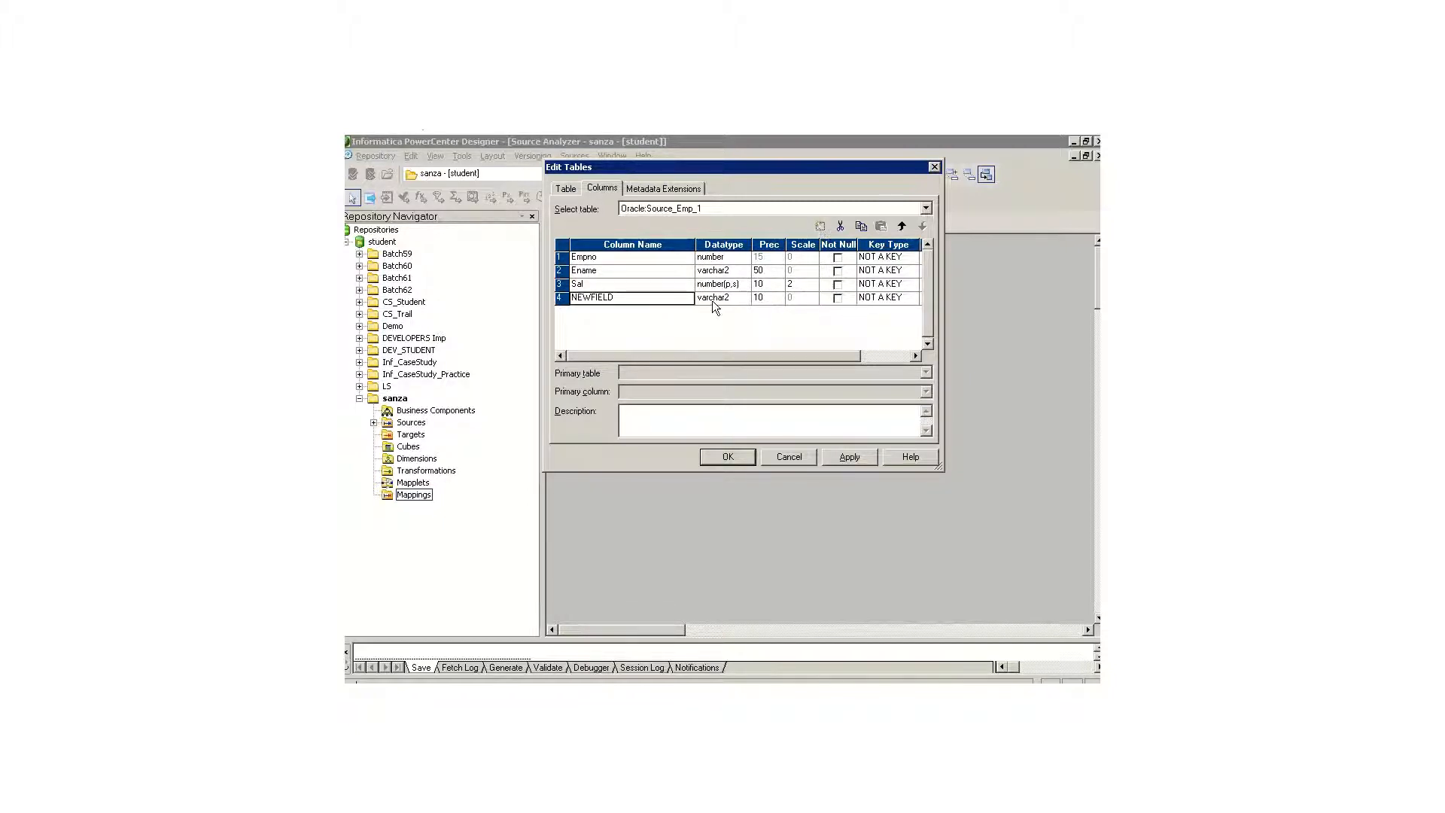
type("Comm")
key("Tab")
left_click(712, 301)
left_click(734, 370)
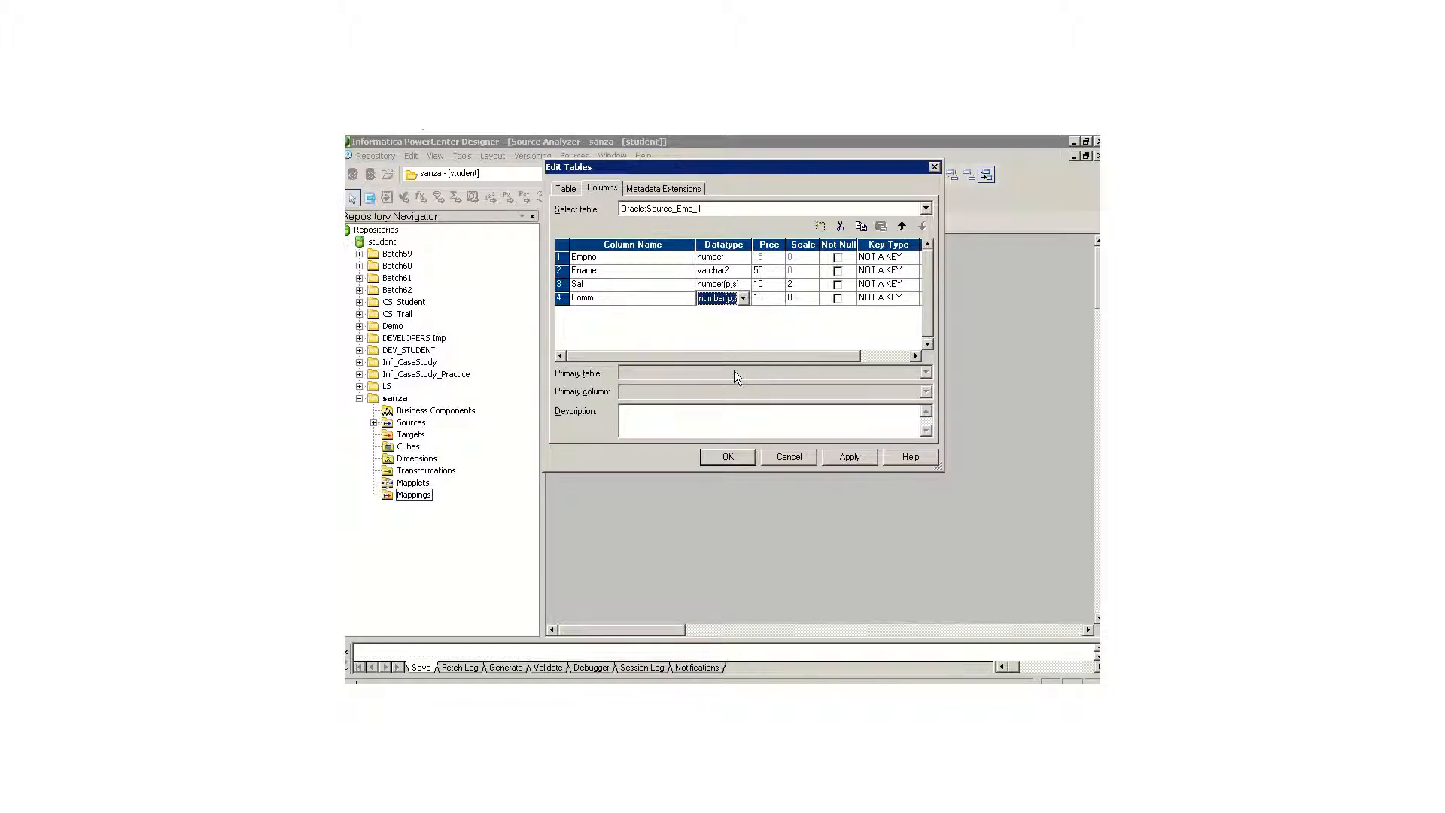
key("Tab")
key("Tab")
type("2")
left_click(728, 457)
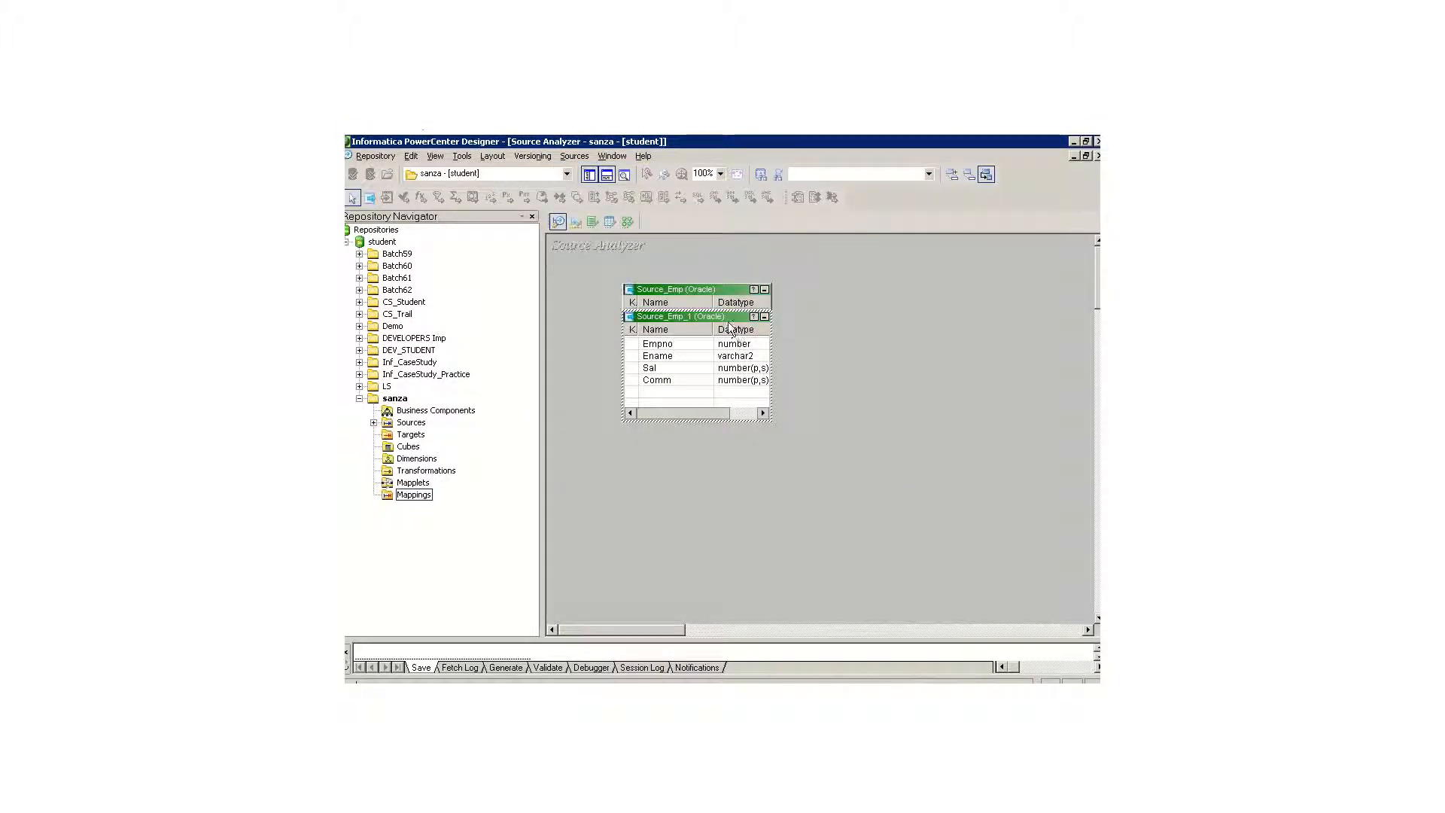
Step: Move Source_Emp_1 beside Source_Emp, enlarge the output window and save the new definition to the repository
left_click_drag(727, 323, 887, 332)
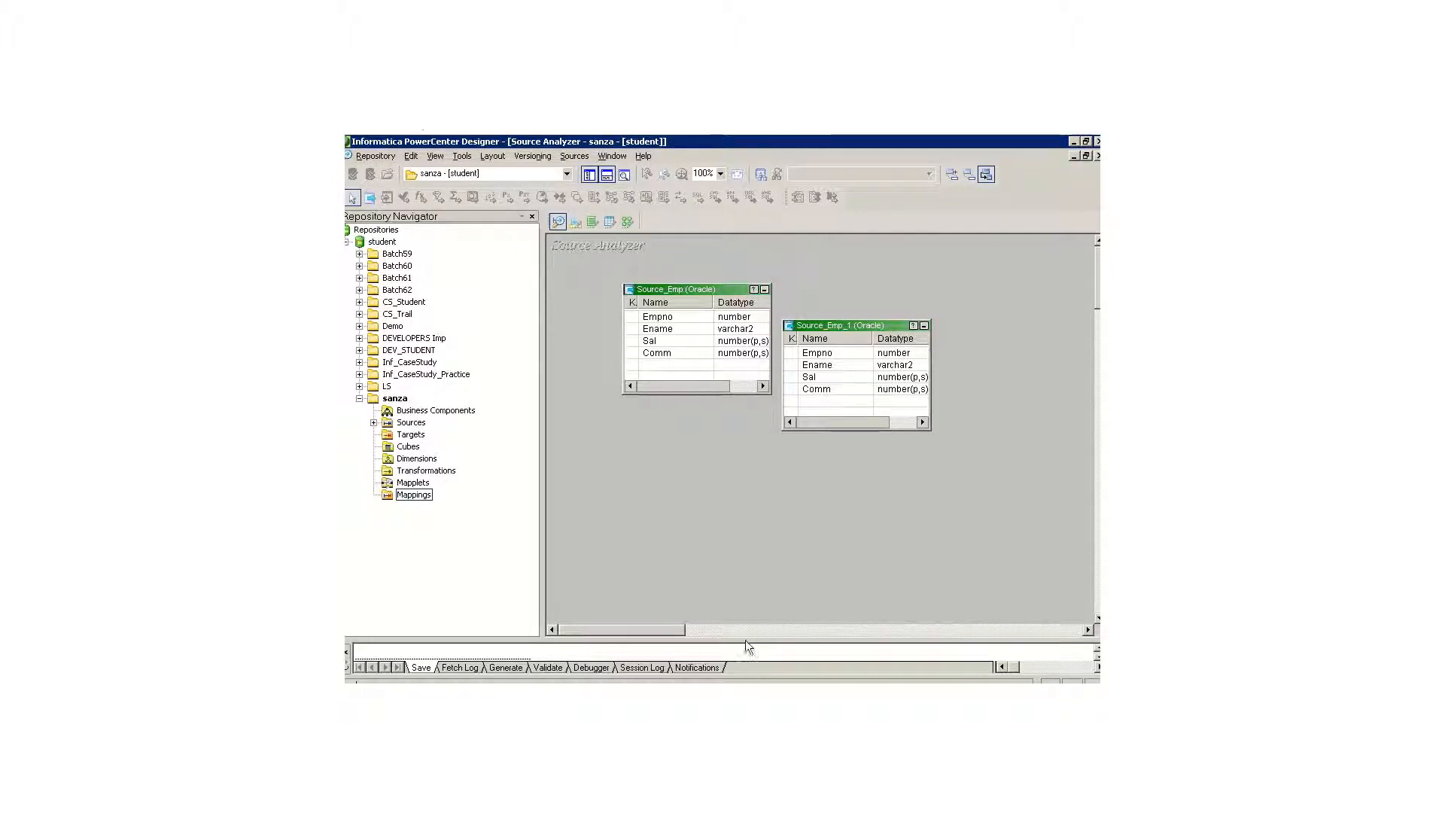
left_click_drag(747, 641, 734, 513)
left_click(376, 156)
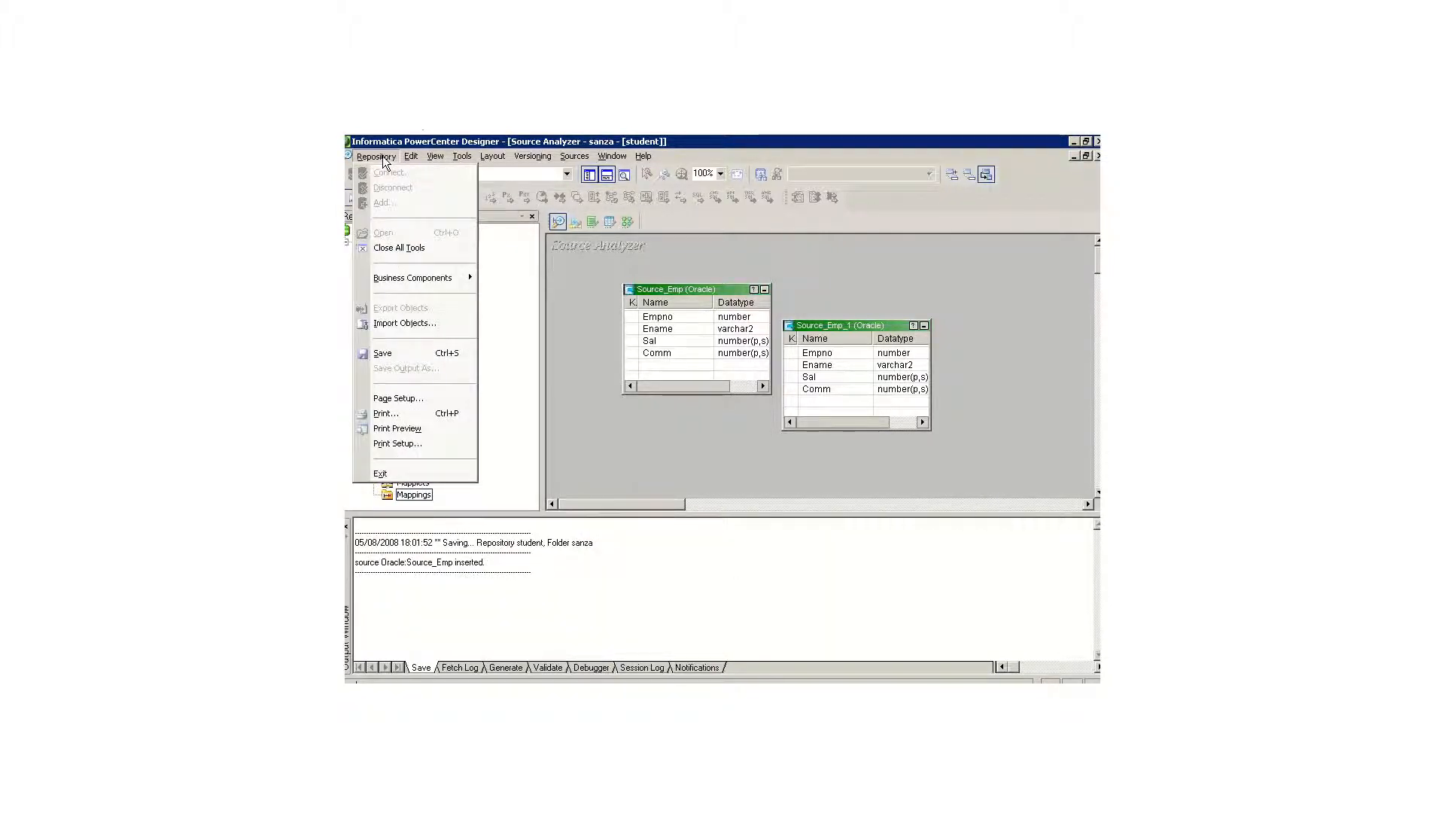
left_click(430, 347)
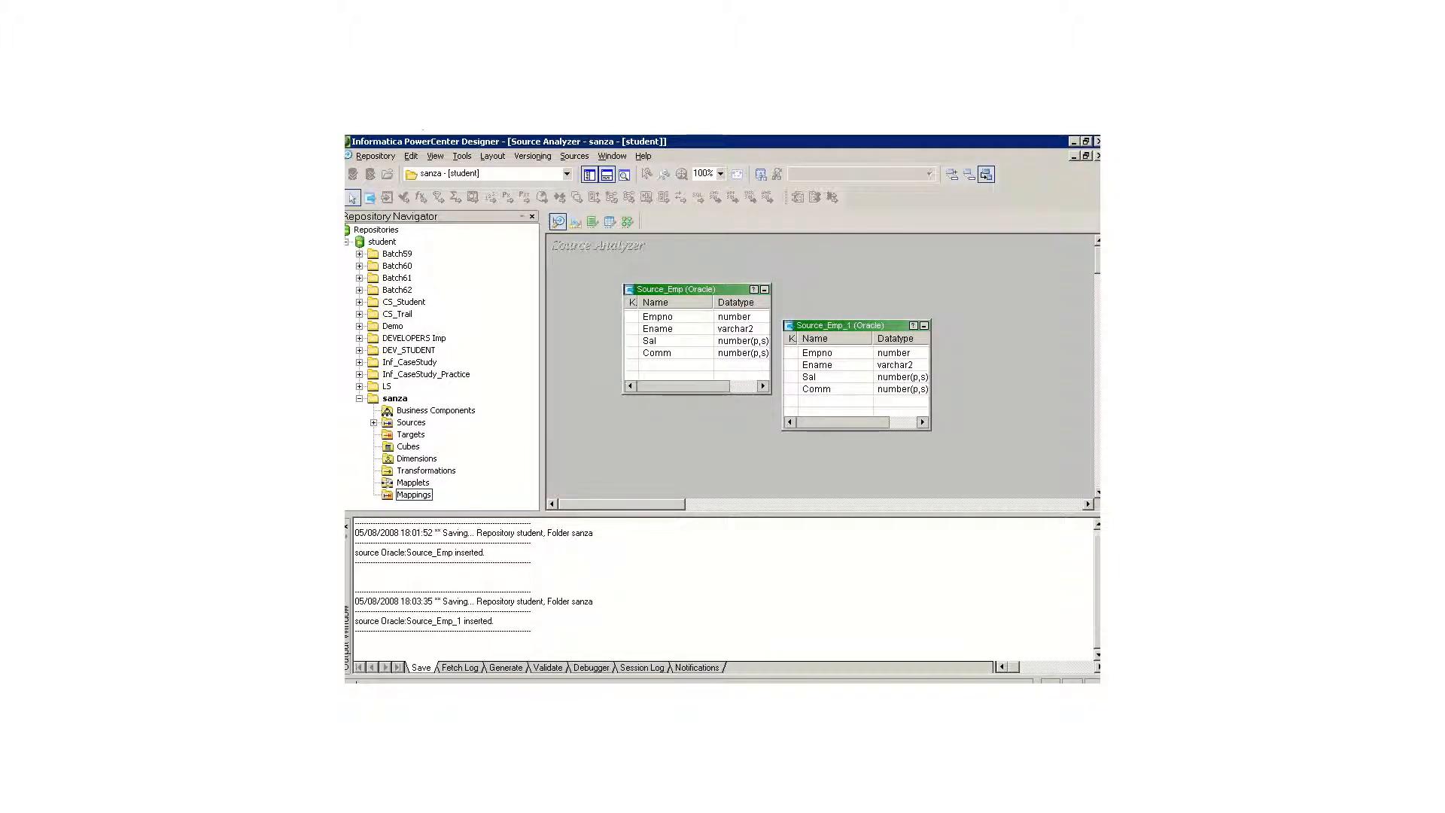
Step: Switch to the ETL specification in Word to review the manual source and target table layouts, and return to the Designer
key("alt+Tab")
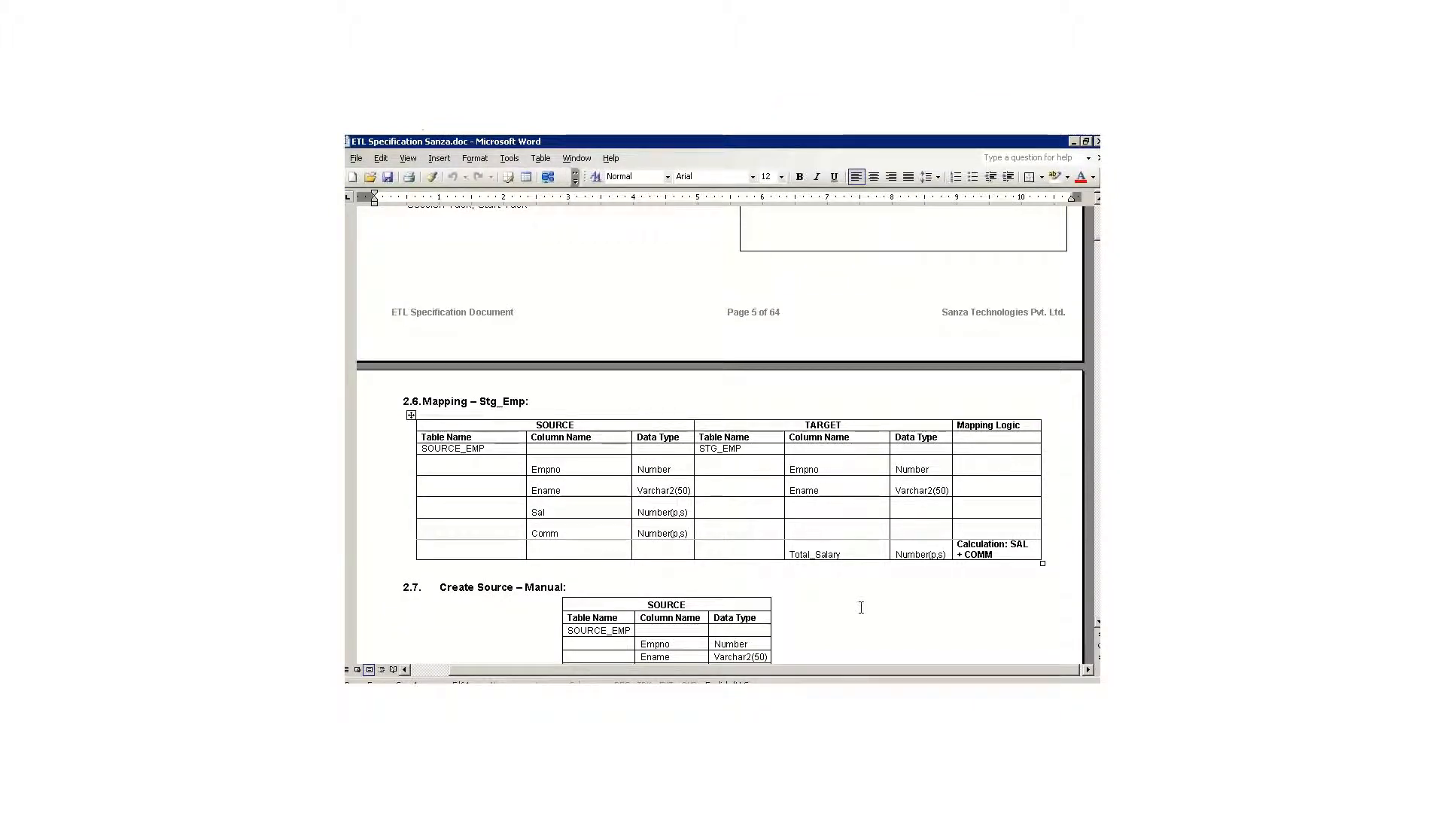
scroll(862, 608, "down", 4)
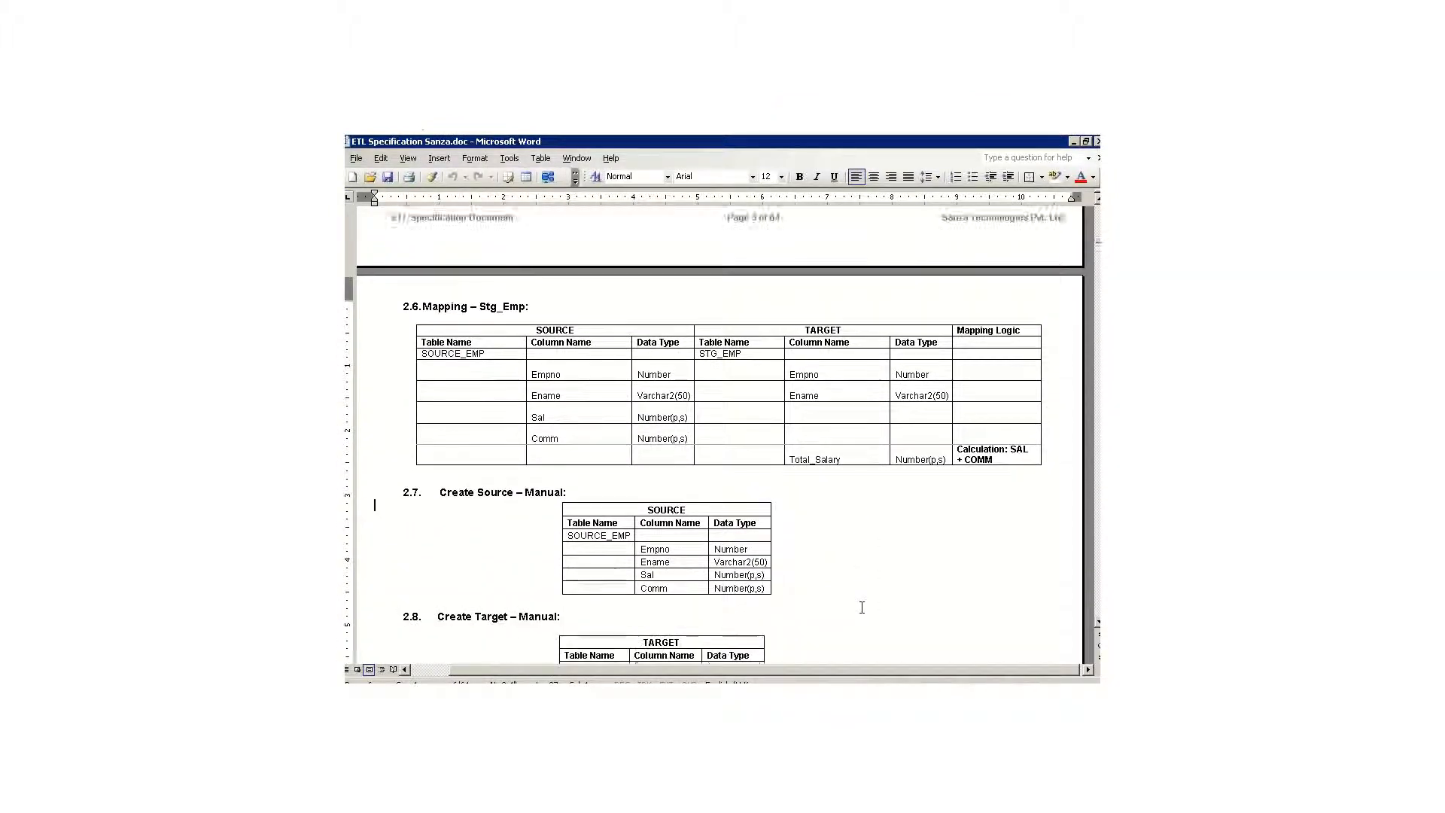
scroll(861, 607, "down", 1)
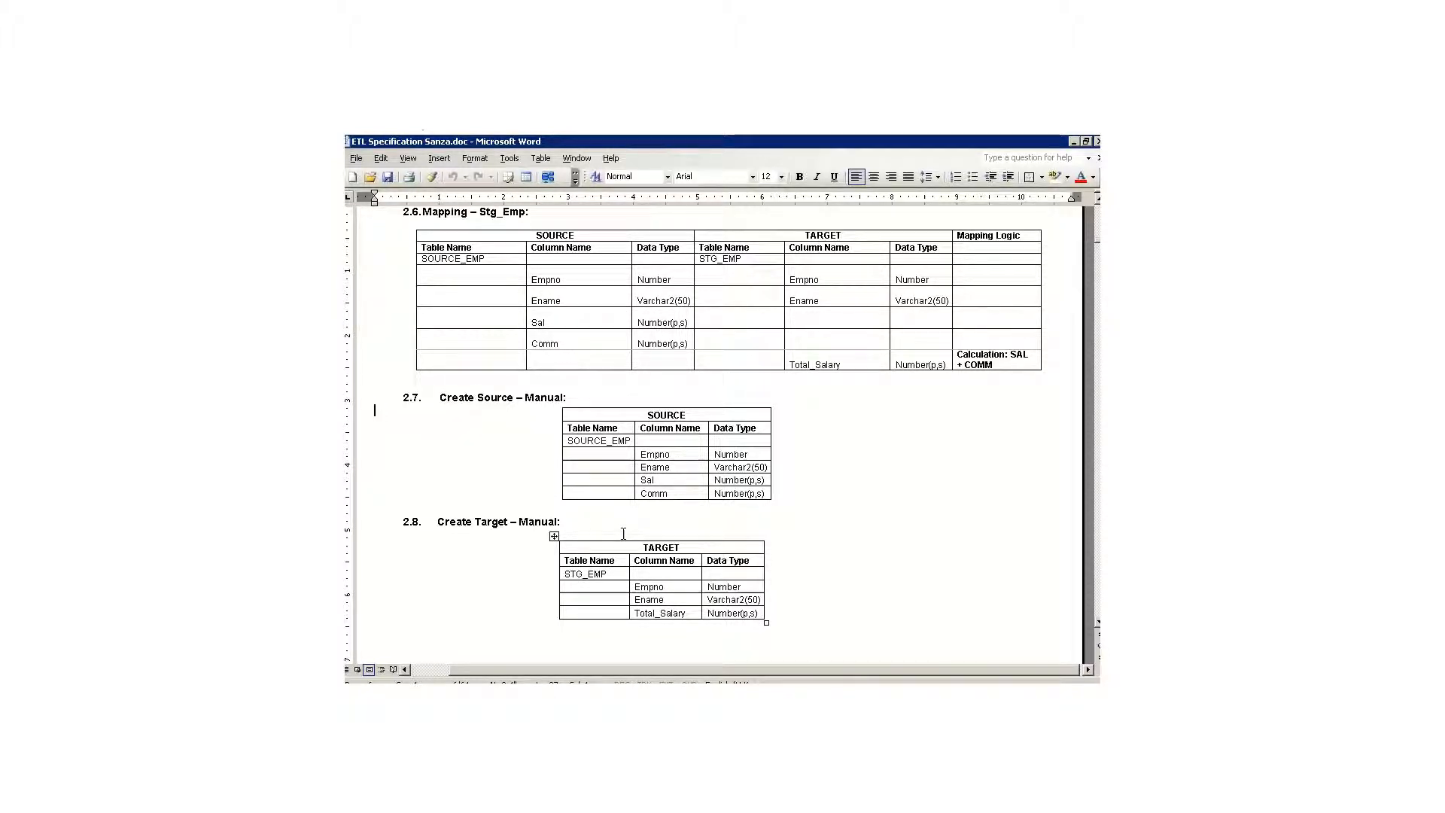
key("alt+Tab")
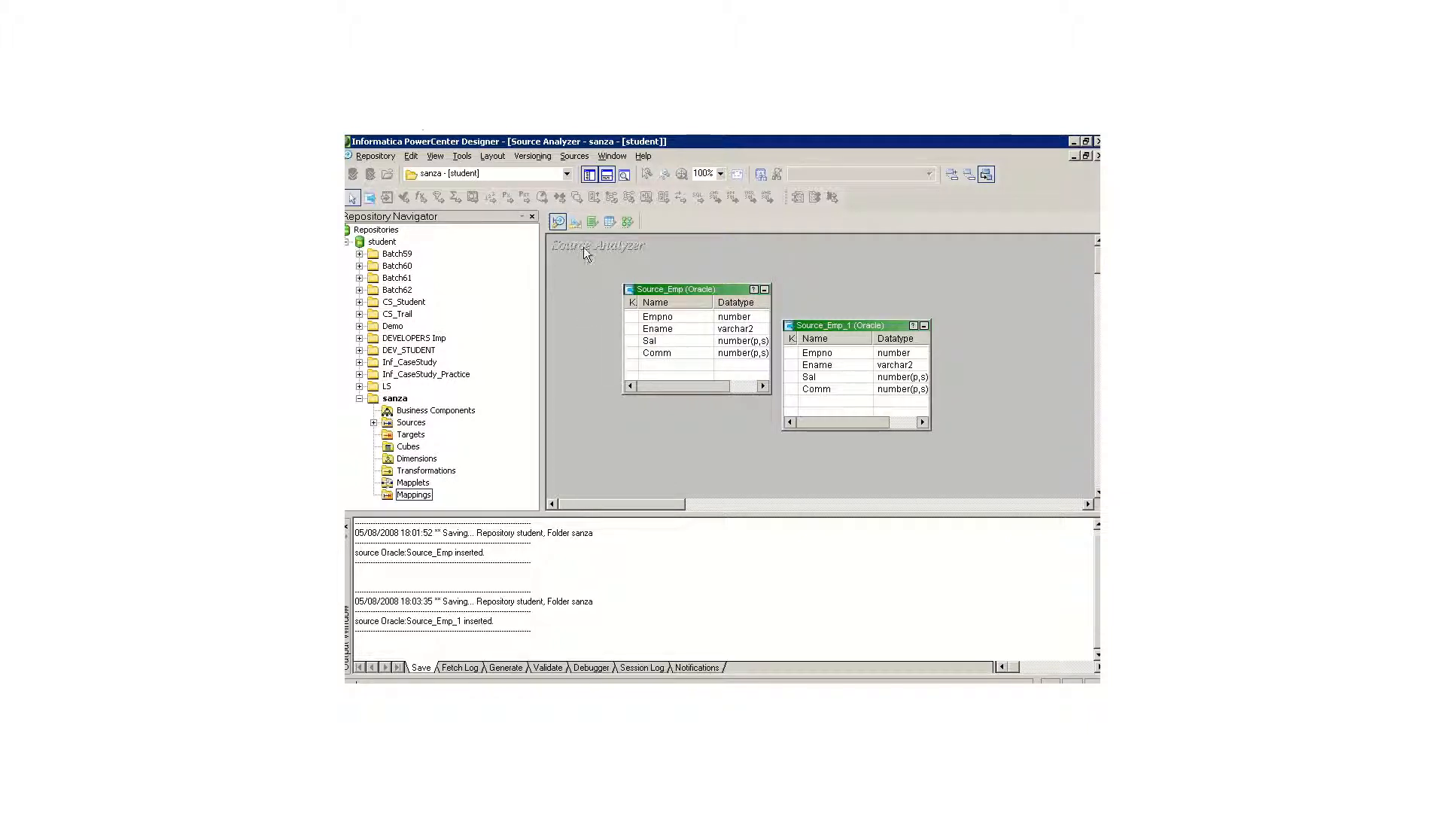
Step: Compare the Warehouse Designer and Source Analyzer workspaces by switching between them, ending in the Source Analyzer
left_click(578, 224)
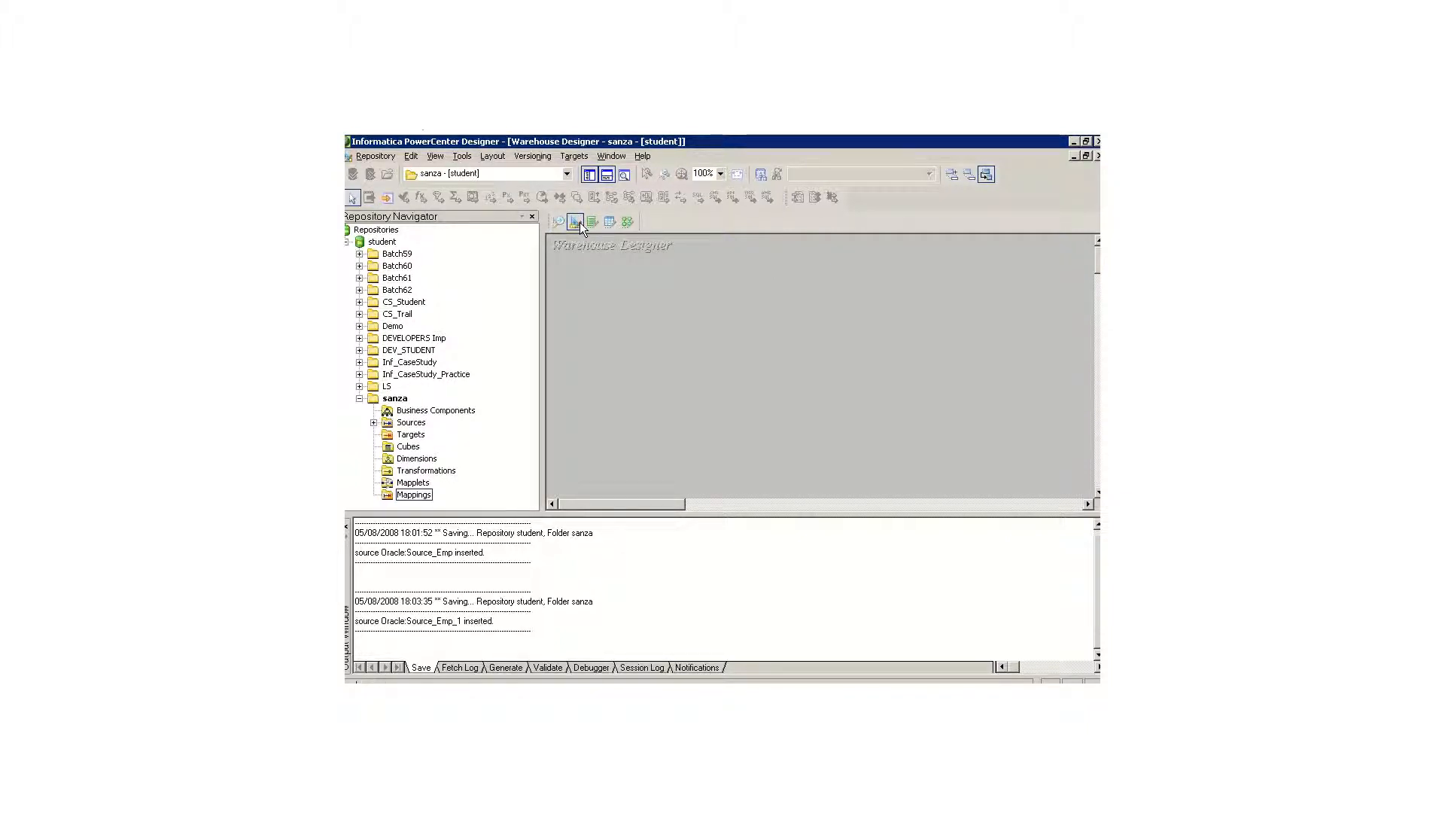
left_click(558, 221)
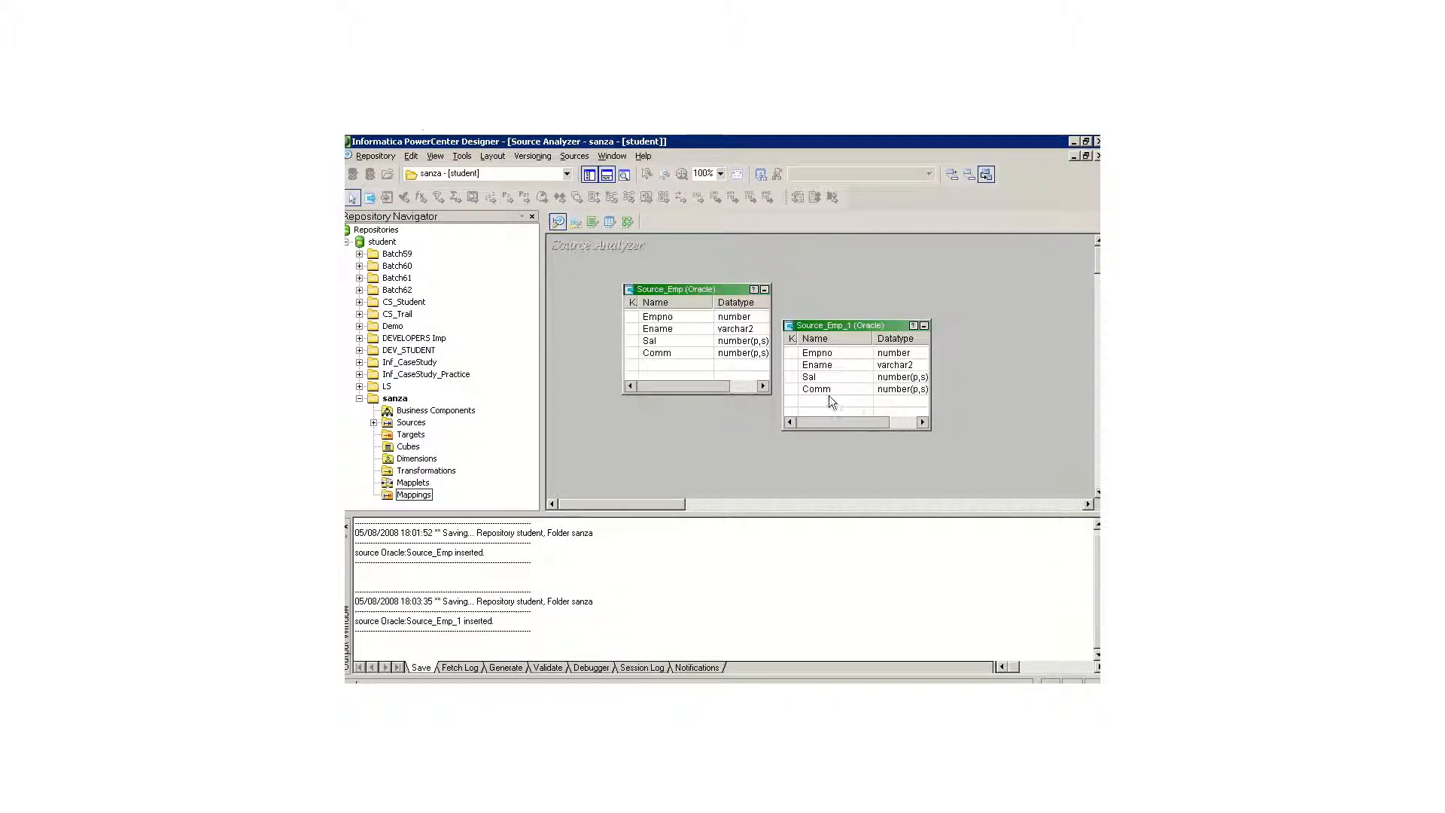
left_click(576, 222)
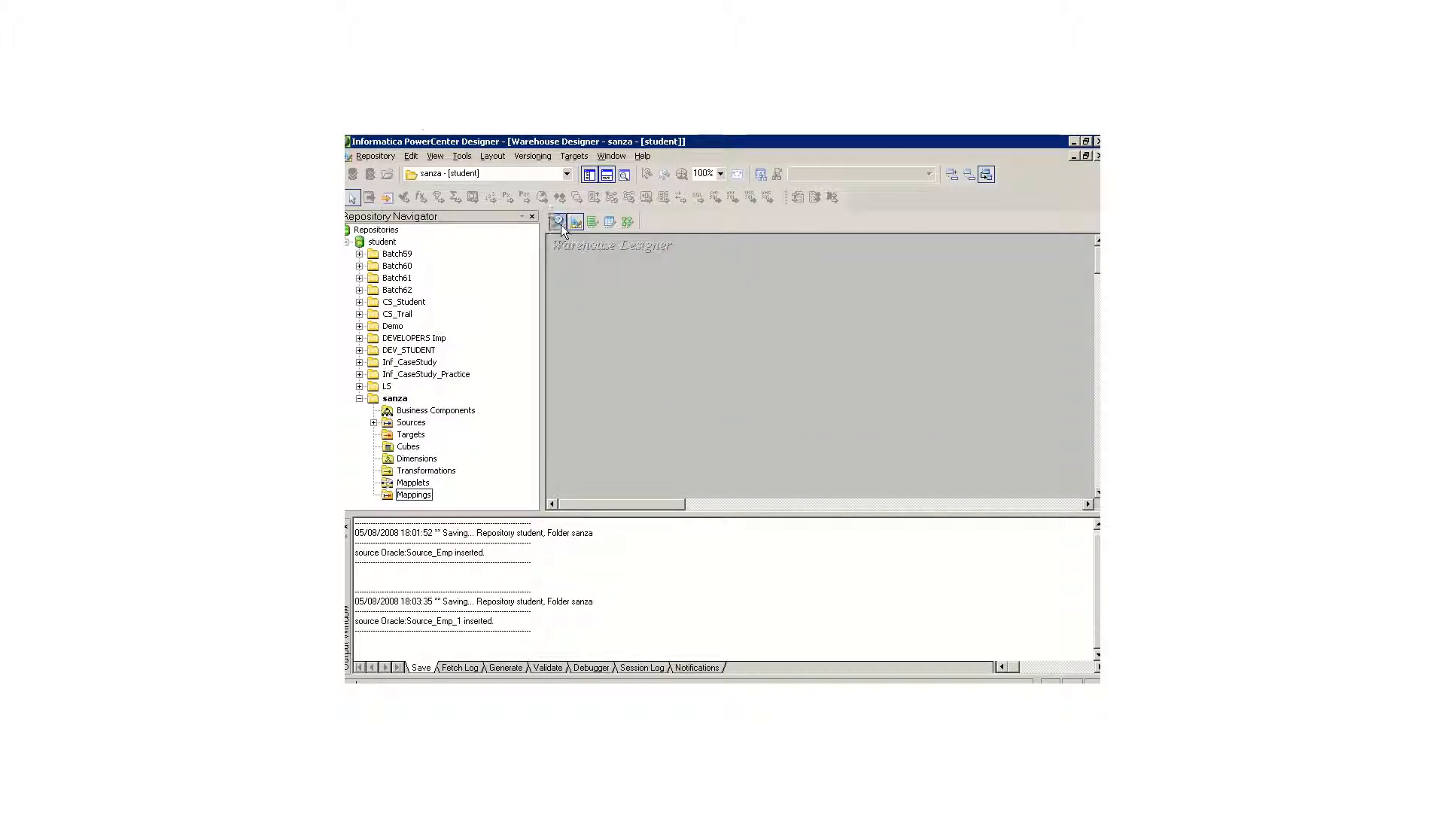
left_click(561, 224)
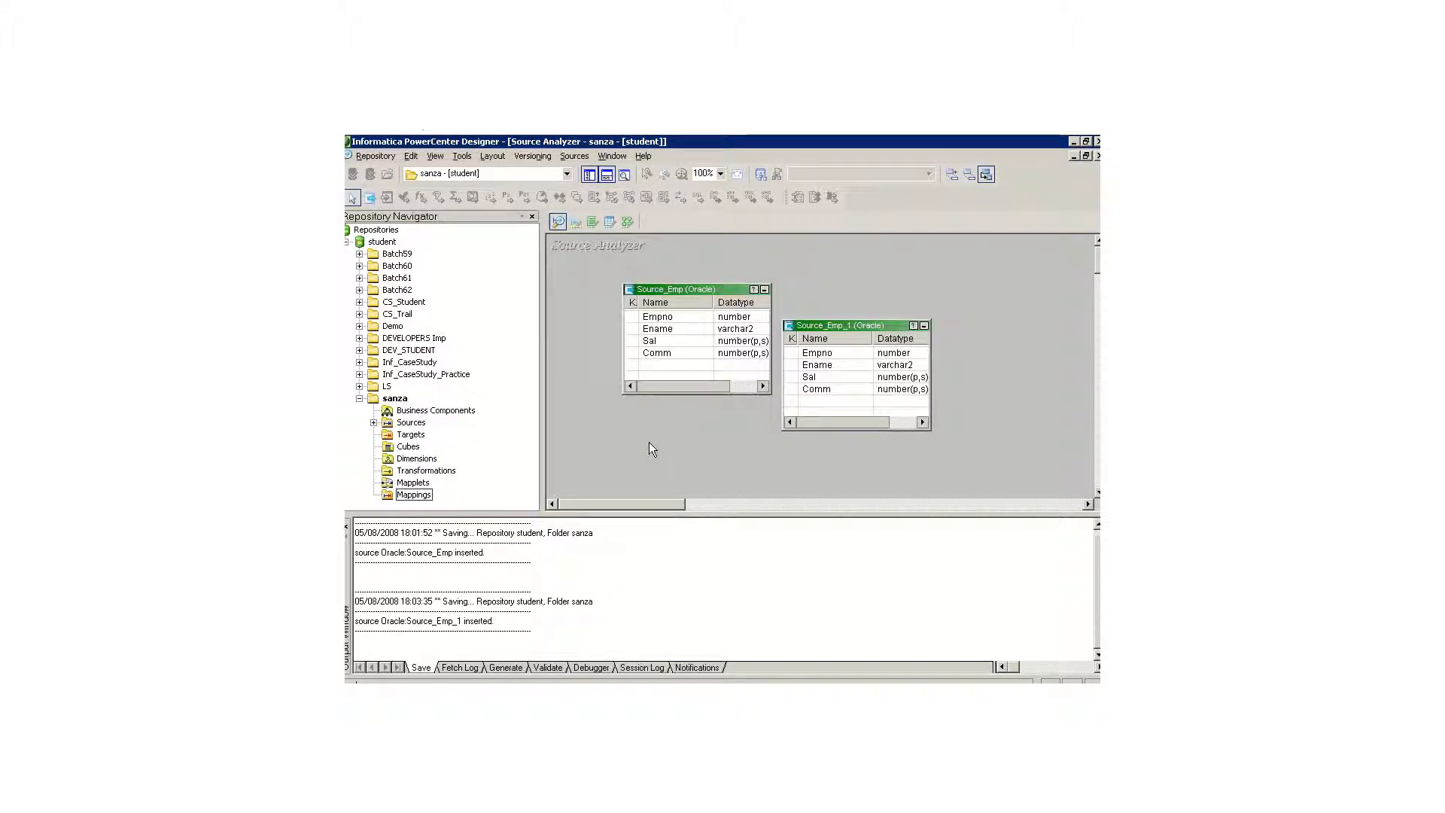
Step: Shrink the output window, expand the sanza folder's Oracle sources, and clear all tables from the Source Analyzer workspace
left_click_drag(654, 515, 658, 622)
left_click(374, 423)
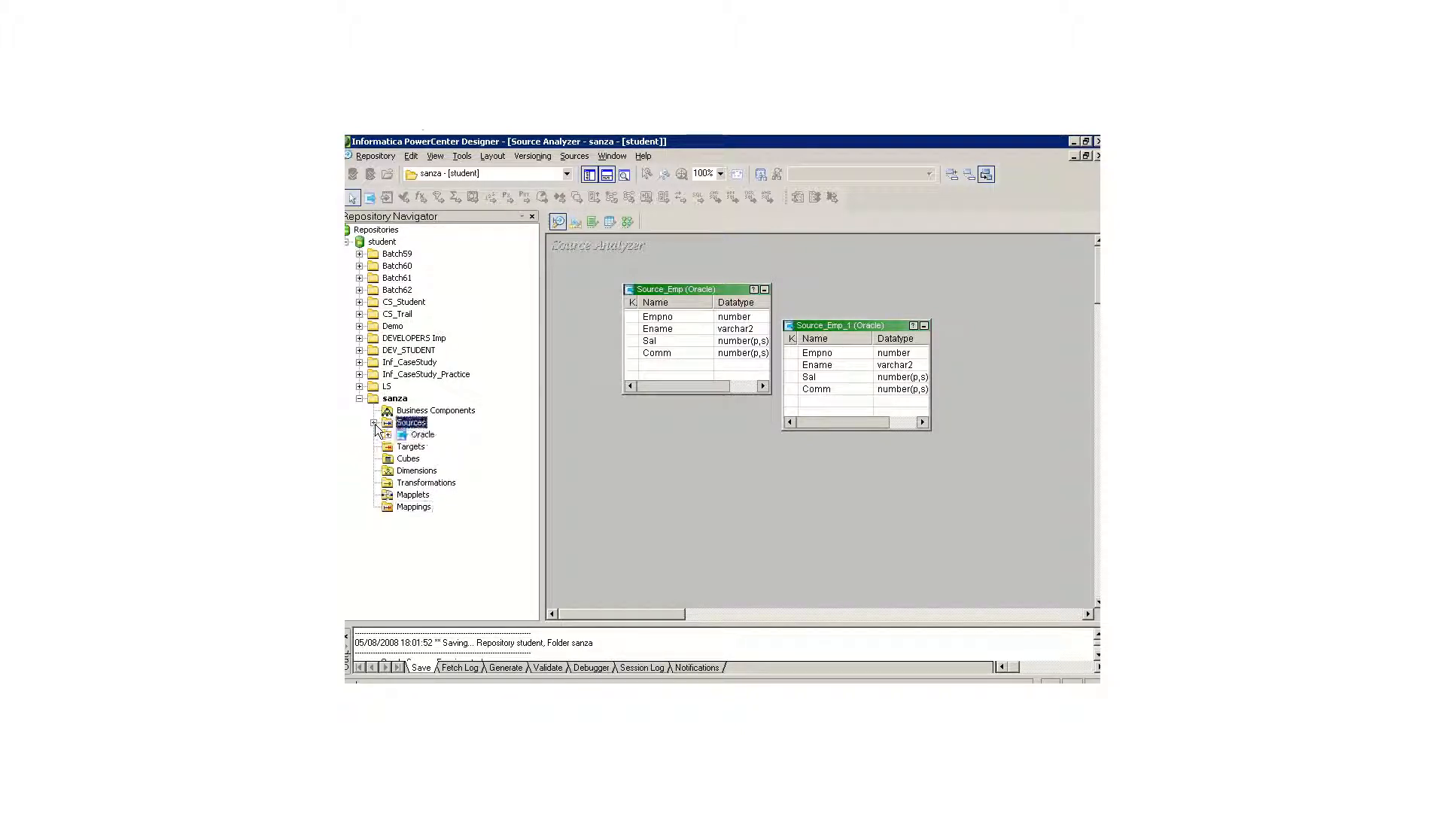
left_click(388, 435)
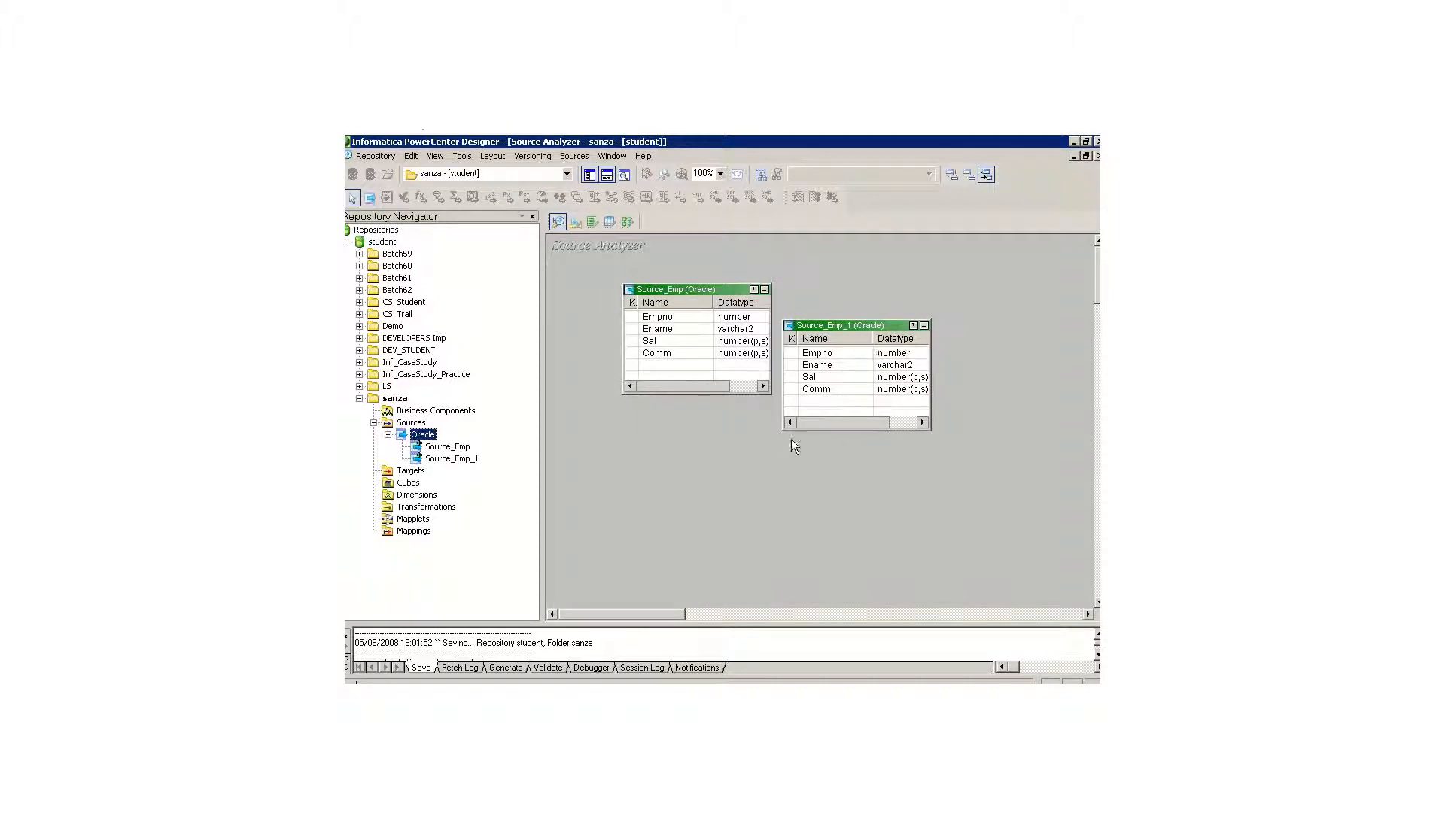
right_click(725, 471)
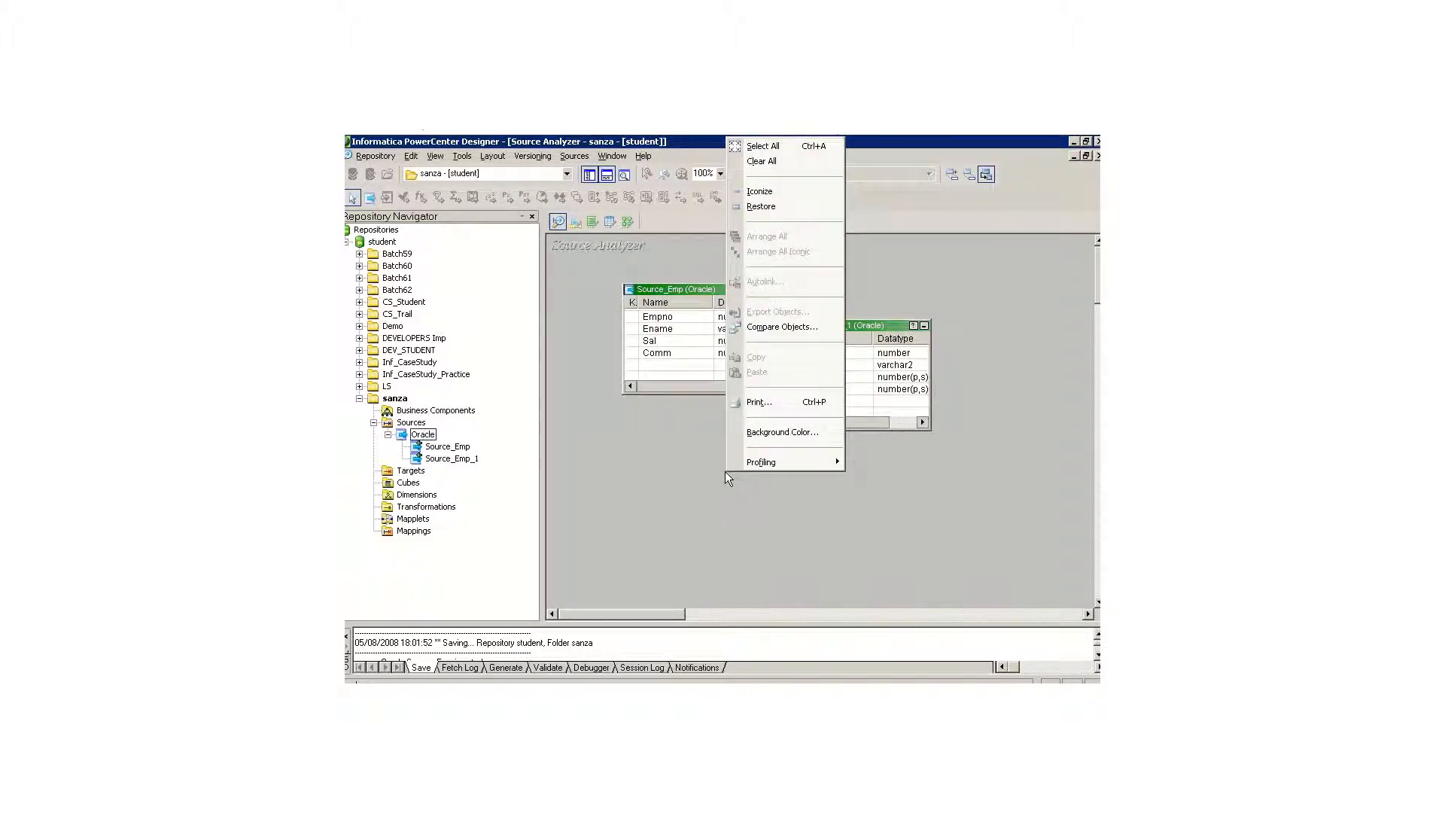
left_click(775, 165)
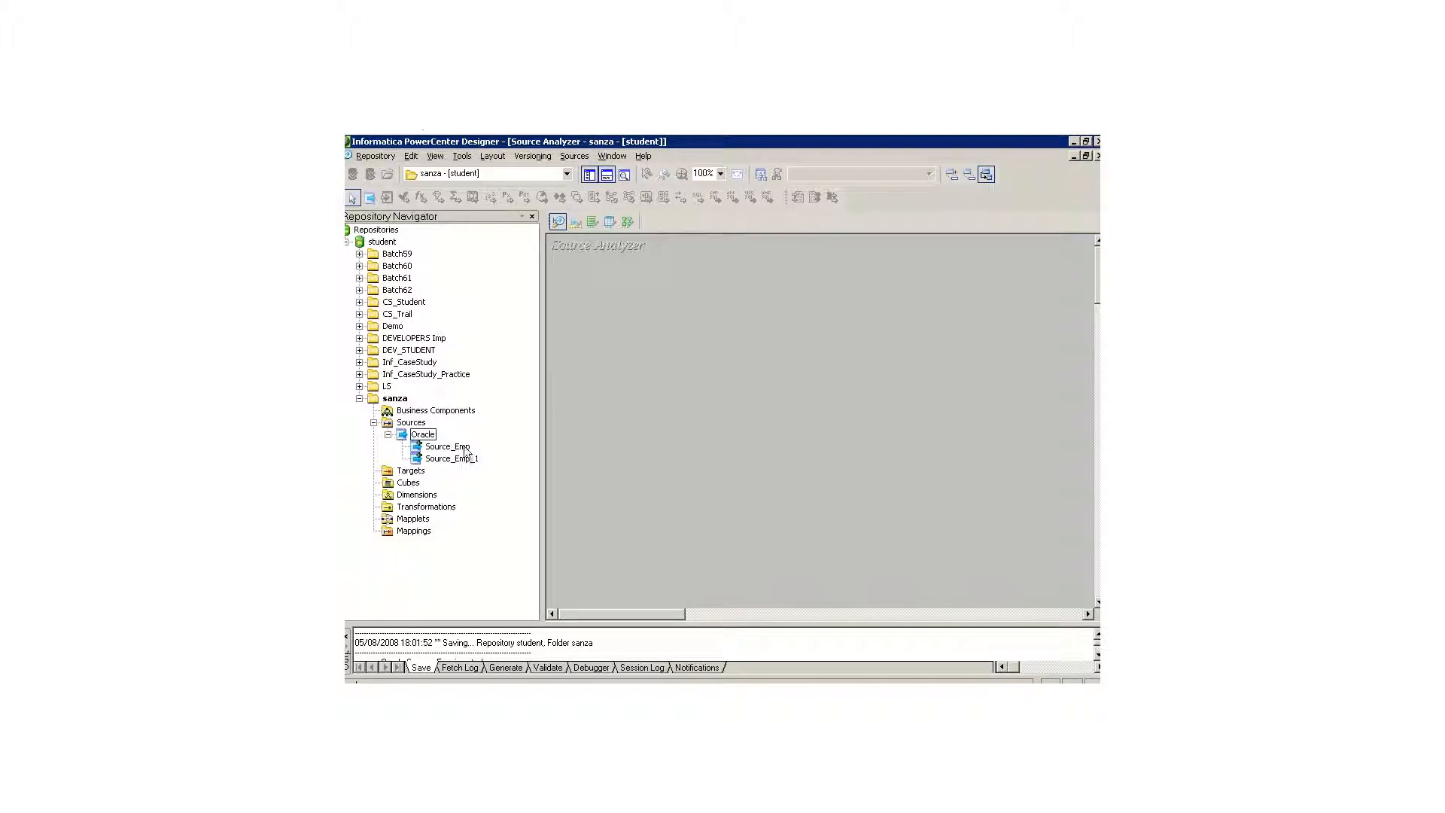
Step: Display the Source_Emp and Source_Emp_1 definitions one at a time in the Source Analyzer workspace, clearing the workspace after each
left_click_drag(451, 447, 665, 335)
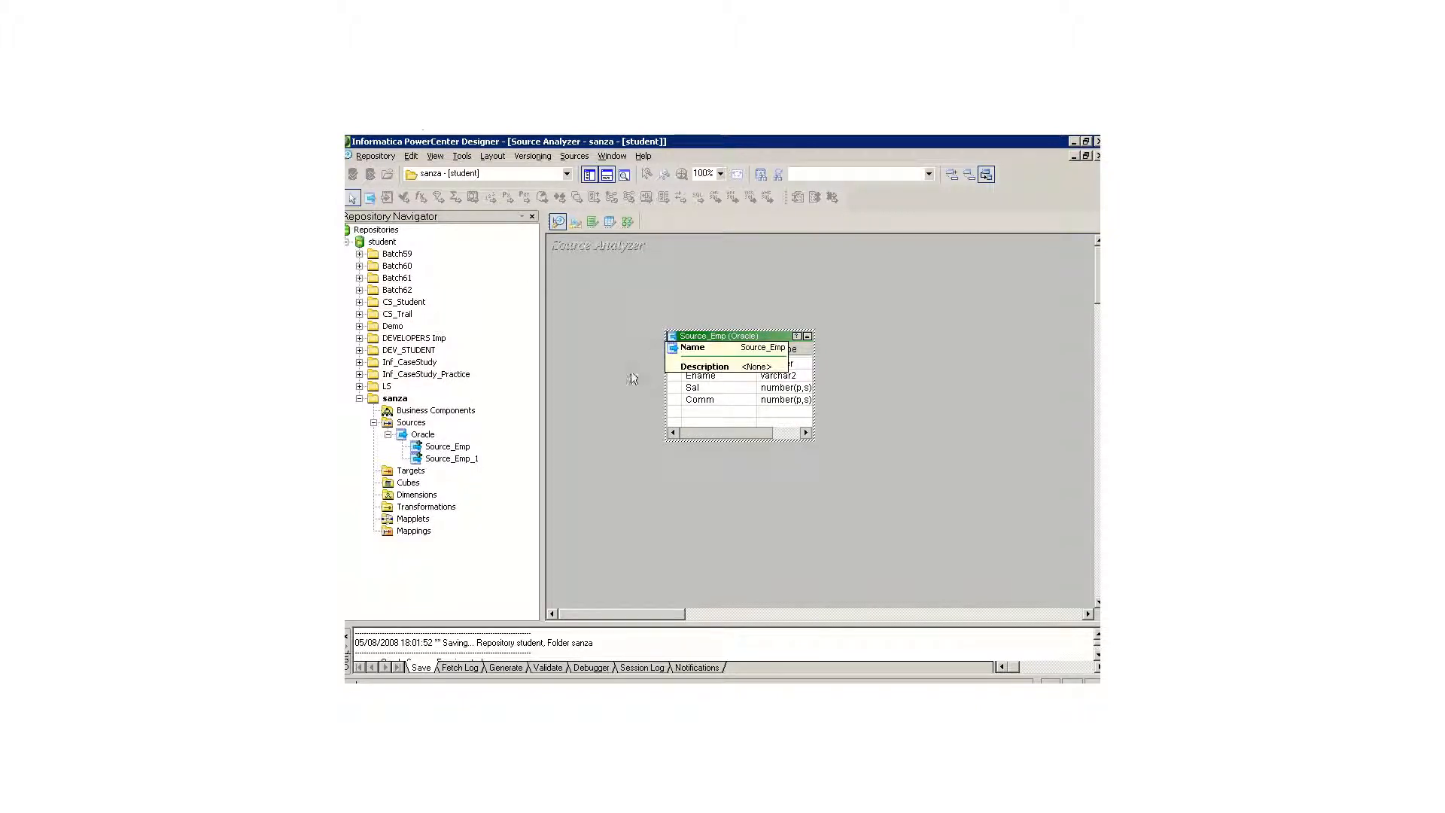
right_click(570, 317)
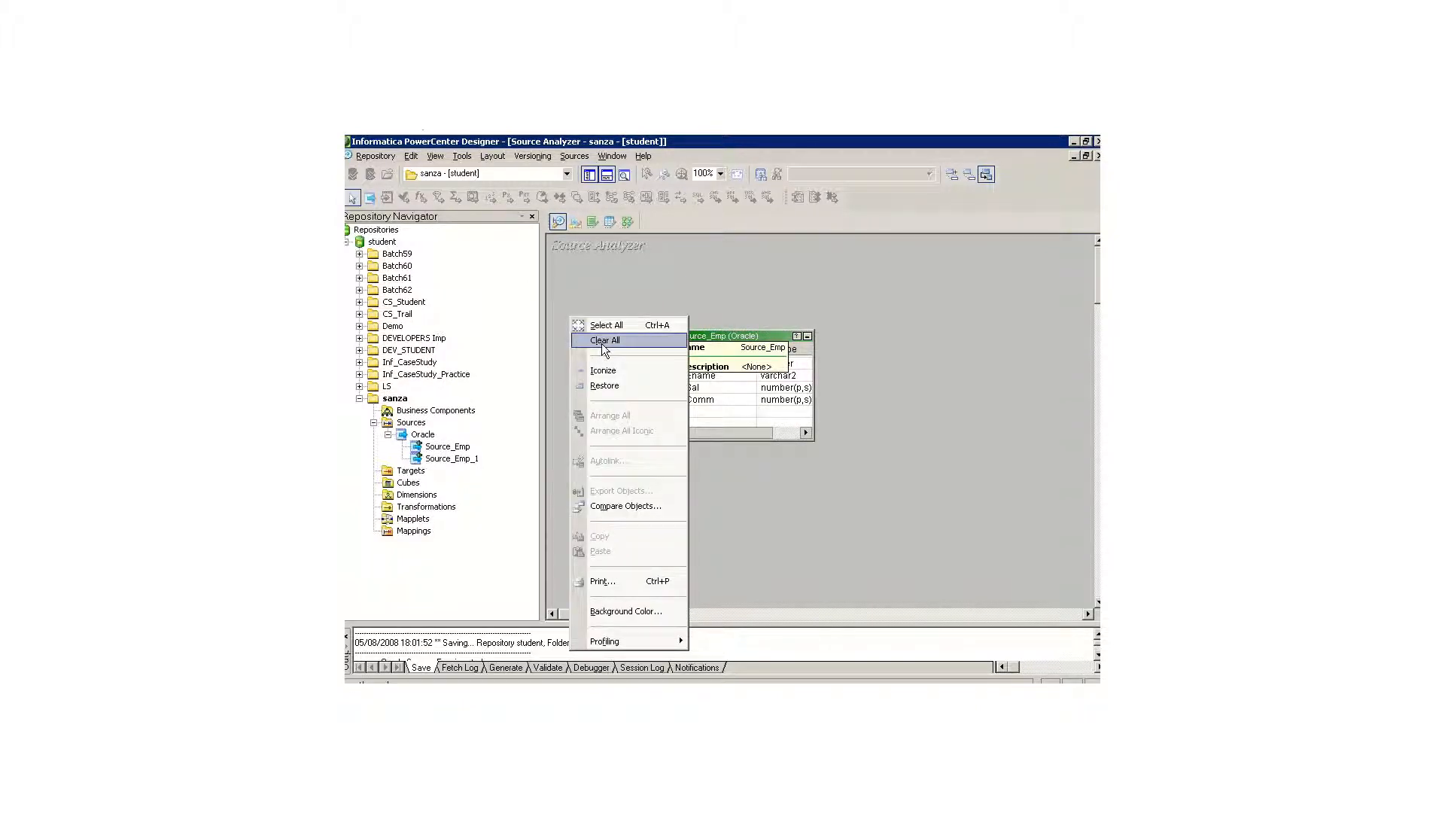
left_click(604, 342)
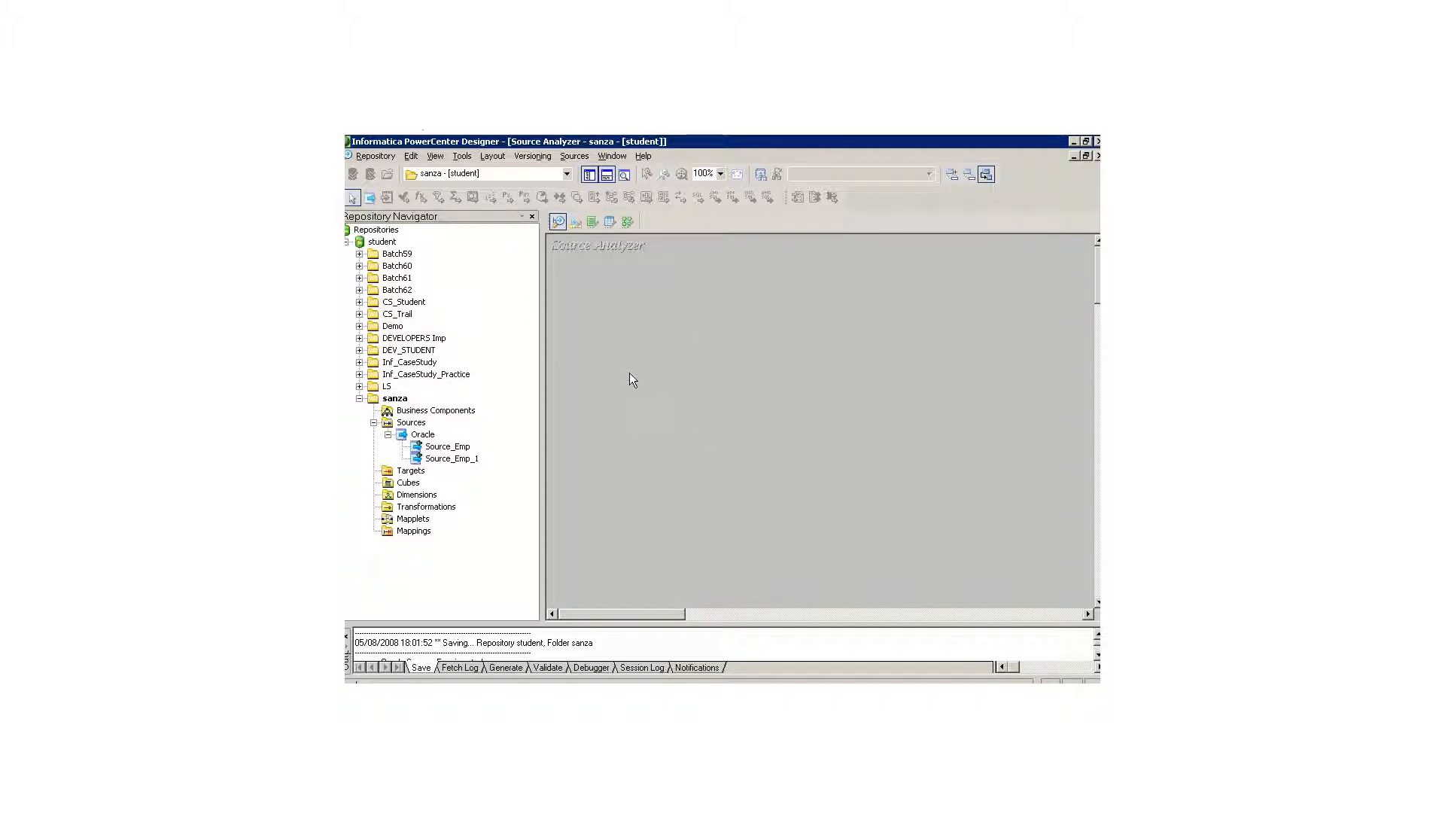
left_click_drag(454, 460, 683, 407)
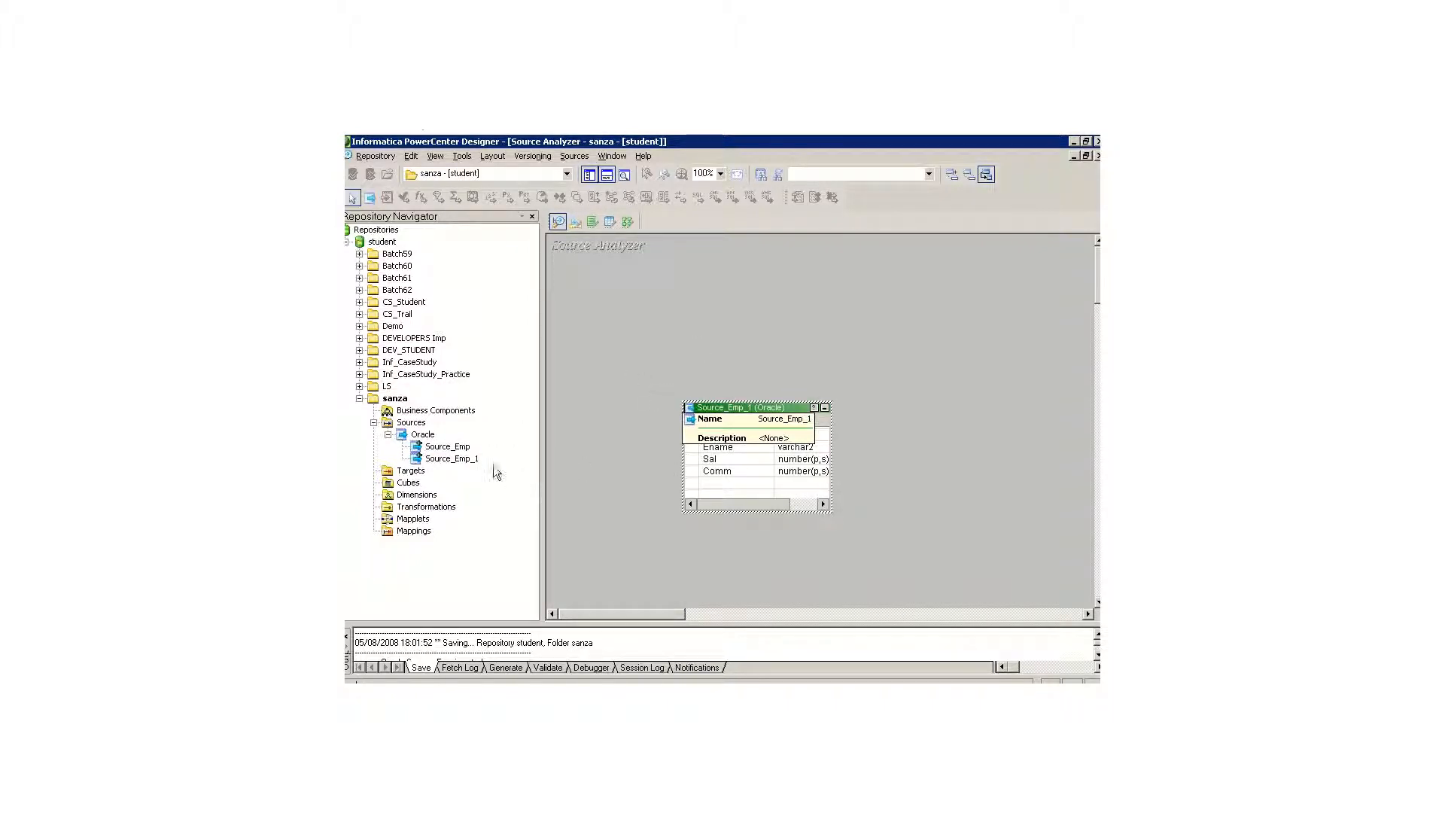
right_click(641, 305)
left_click(714, 347)
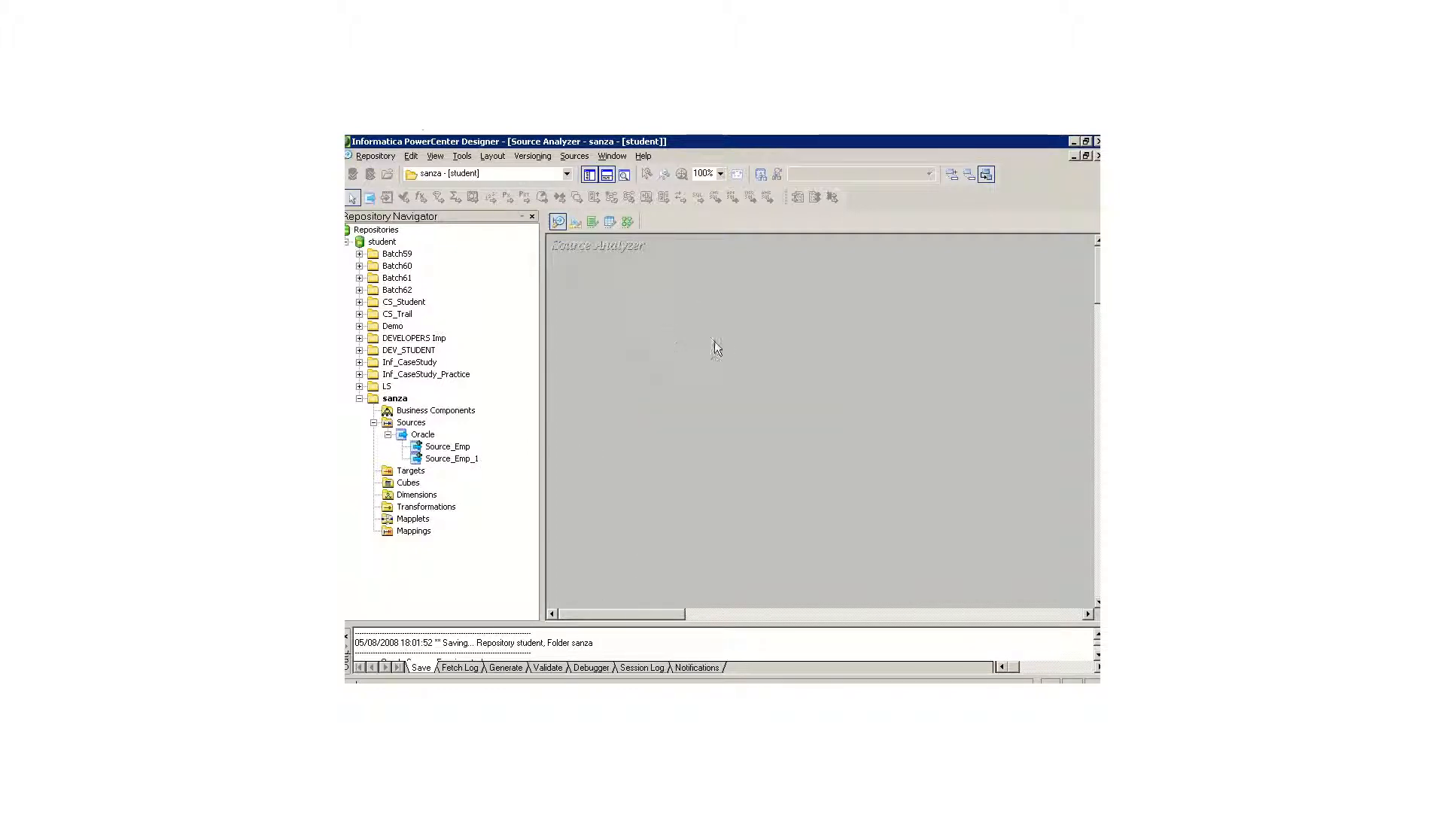
Step: Collapse the sanza folder's Sources node and switch to the Warehouse Designer
left_click(373, 423)
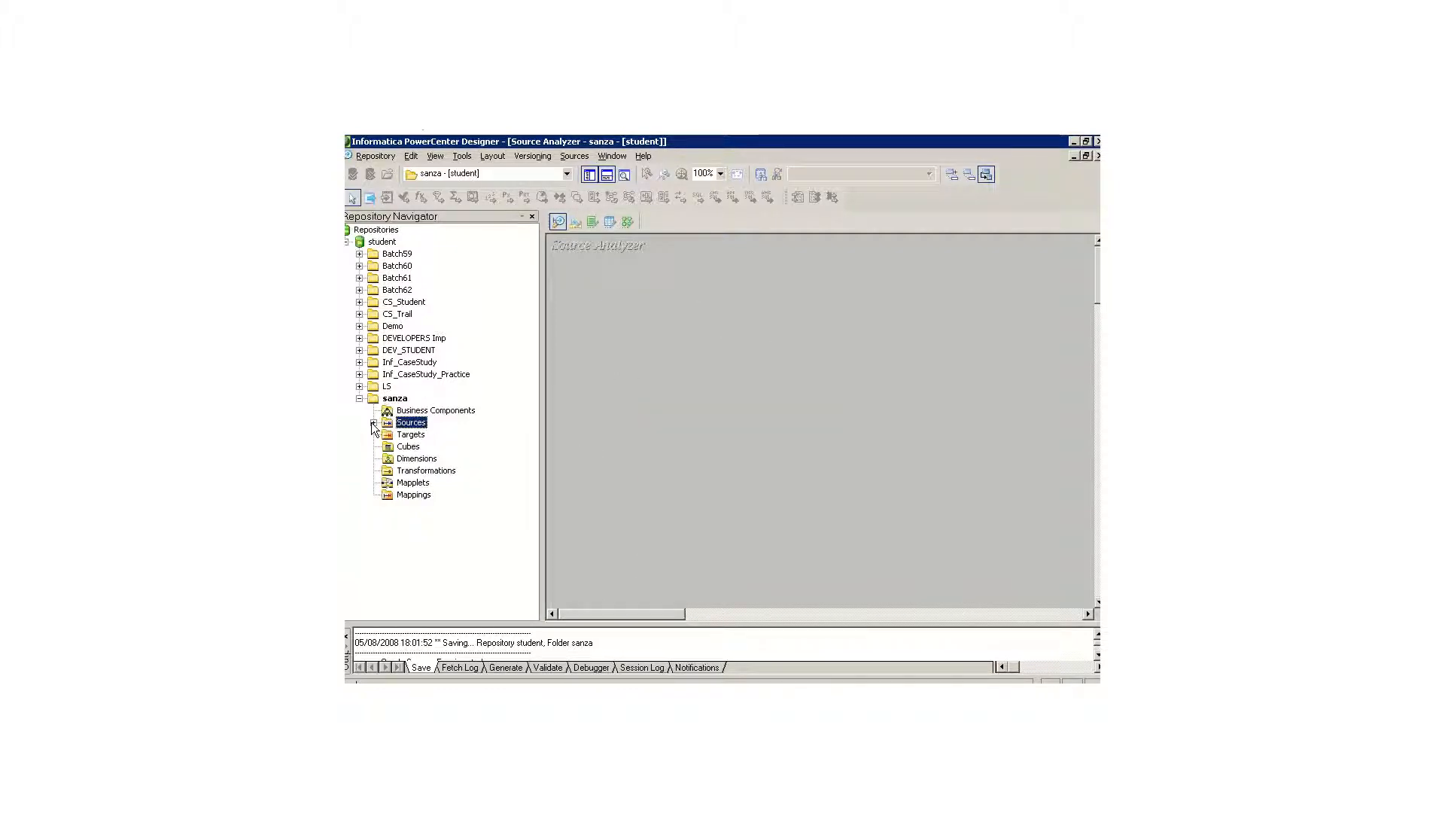
left_click(575, 223)
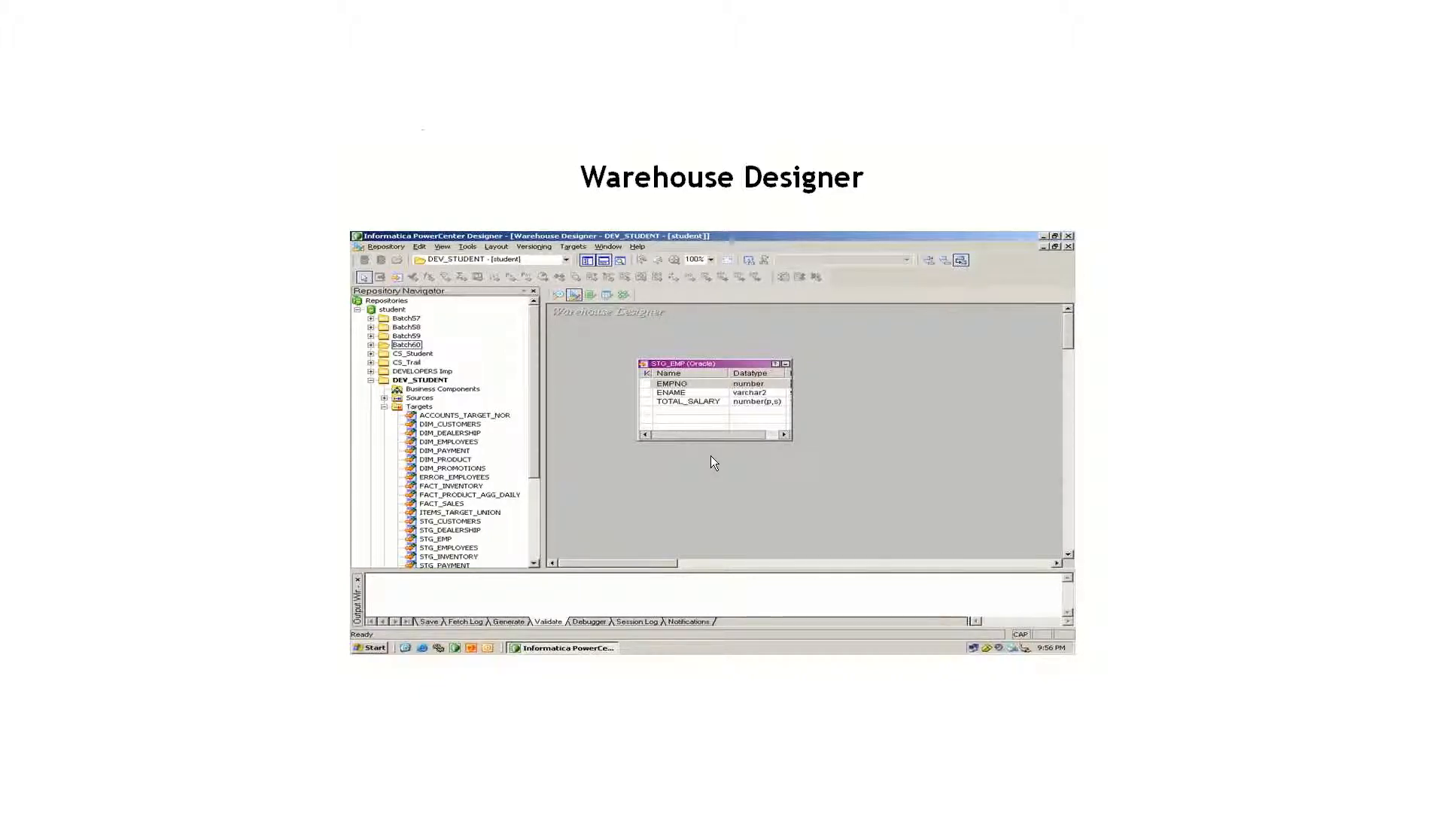
key("Right")
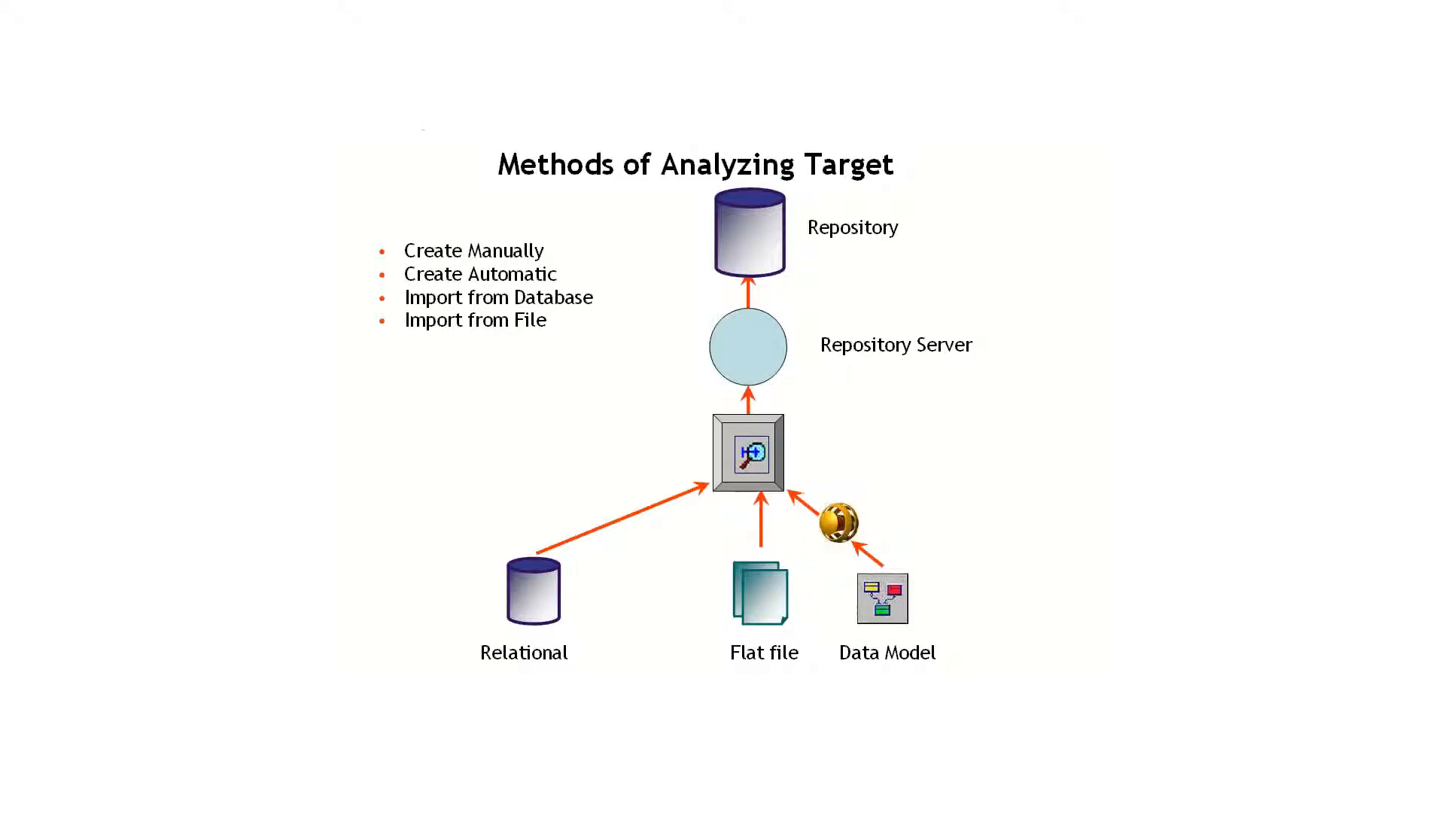
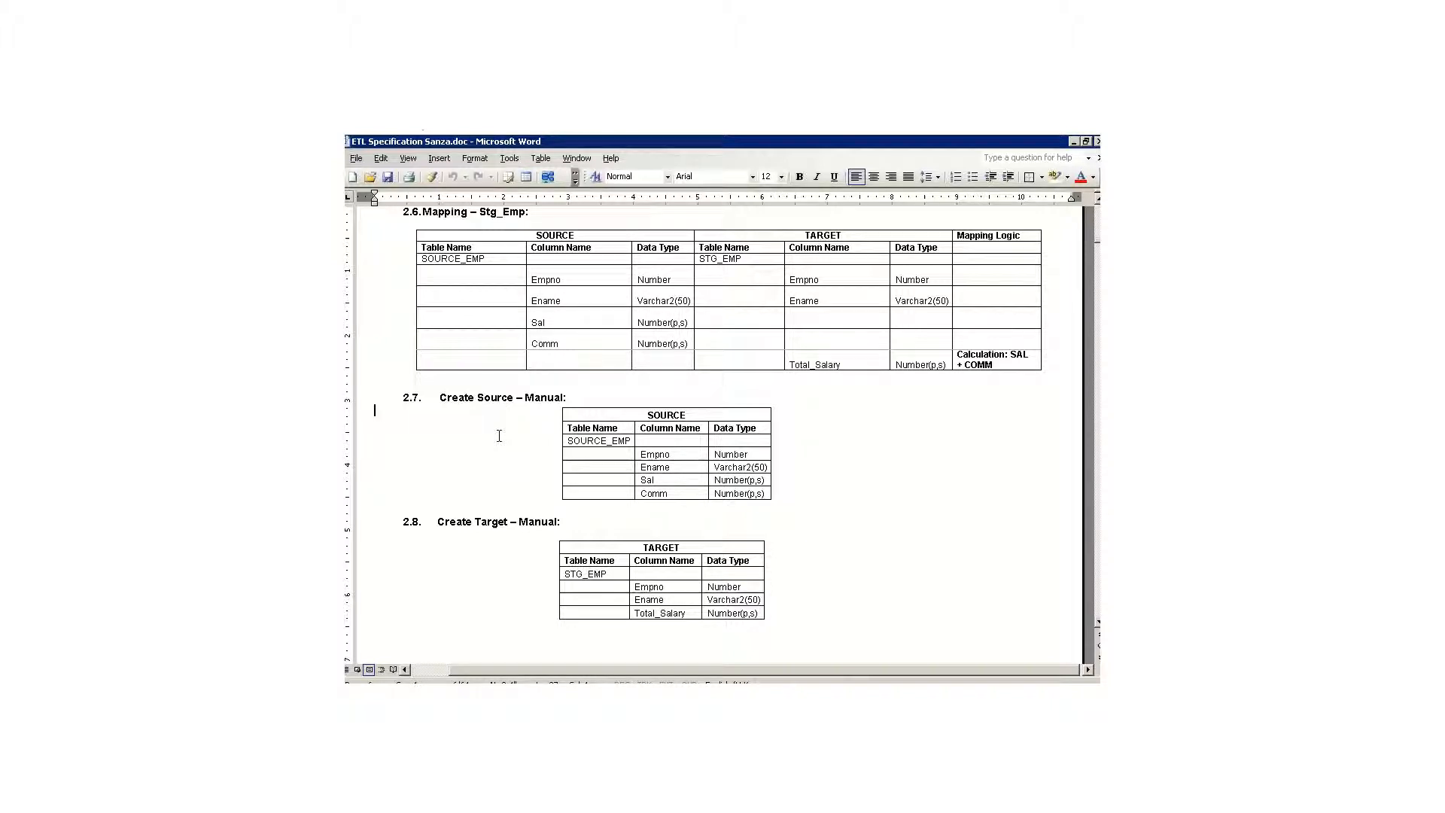
Step: Switch to PowerCenter Designer and compare the commands offered in the Mapping Designer, Source Analyzer and Warehouse Designer
key("alt+Tab")
key("alt+Tab")
key("alt+Tab")
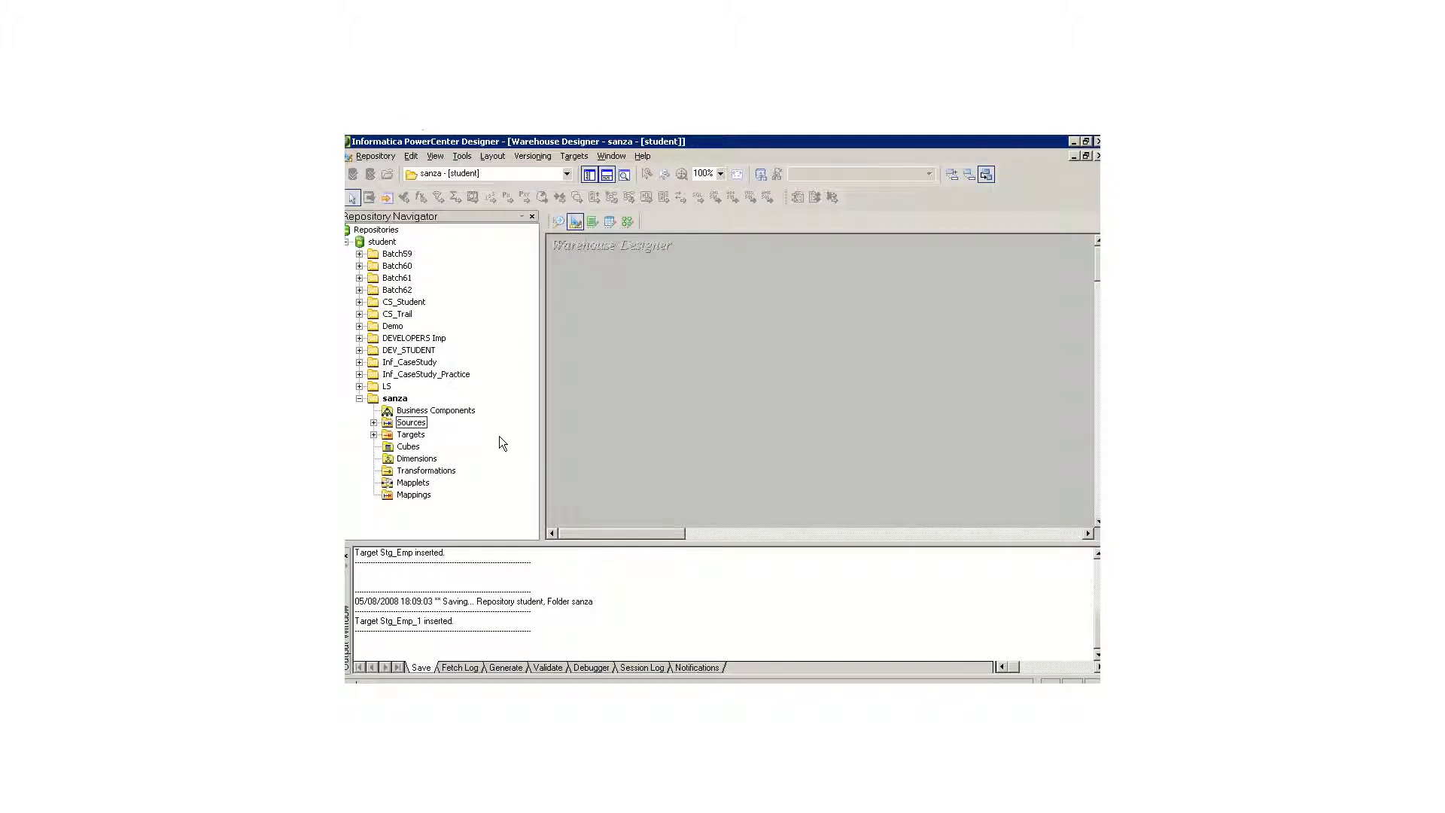
left_click(627, 222)
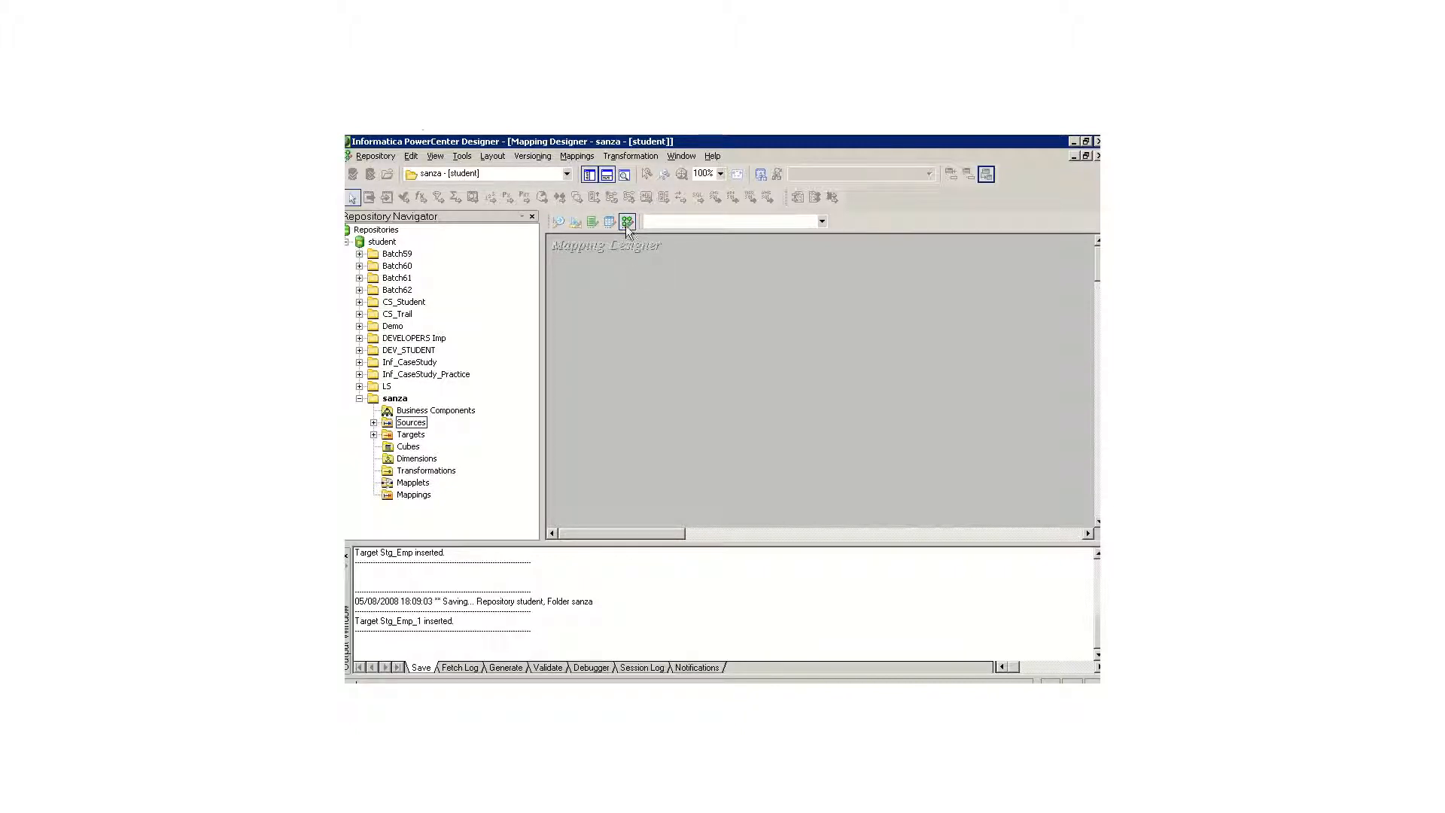
left_click(577, 156)
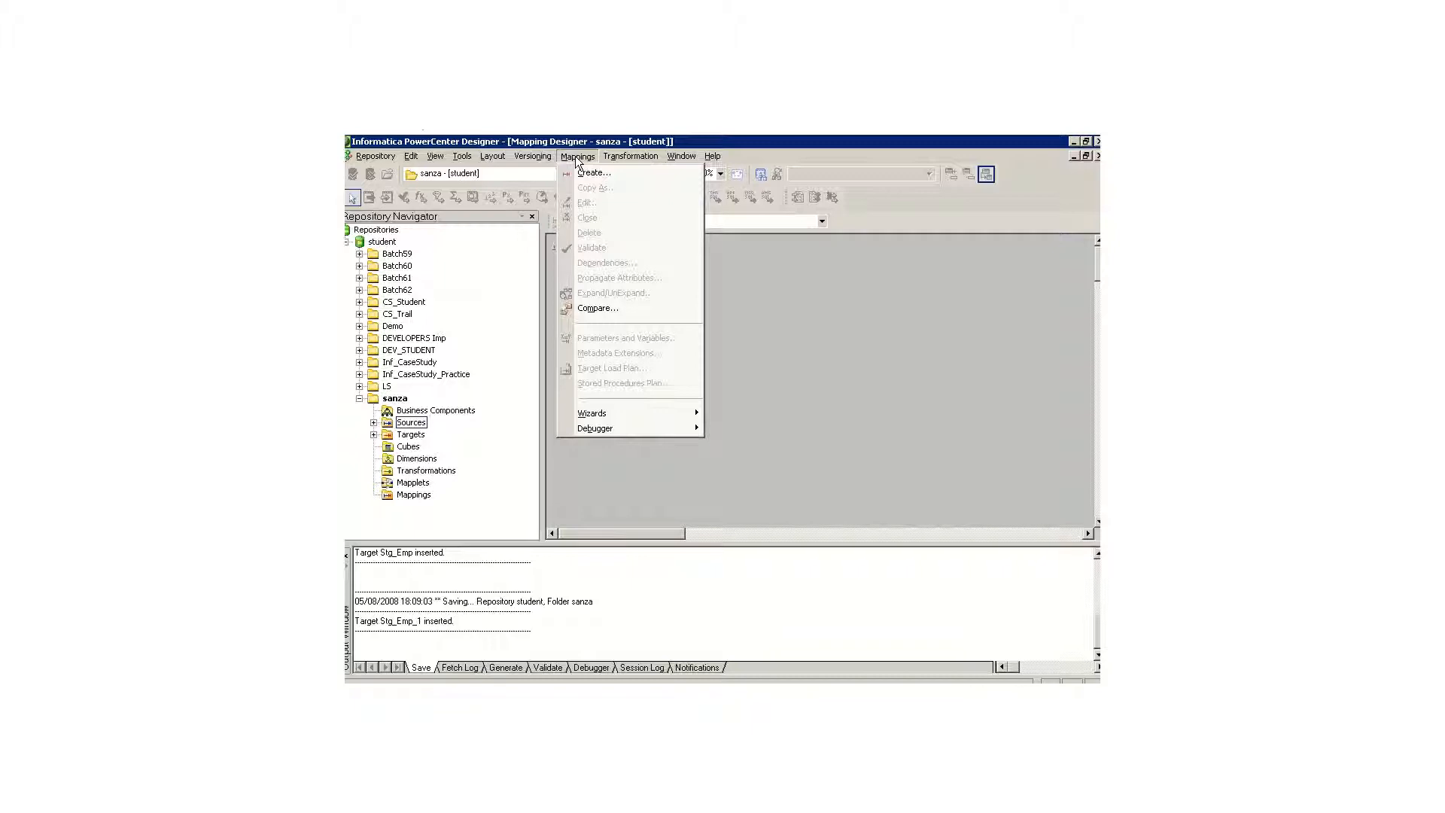
mouse_move(631, 156)
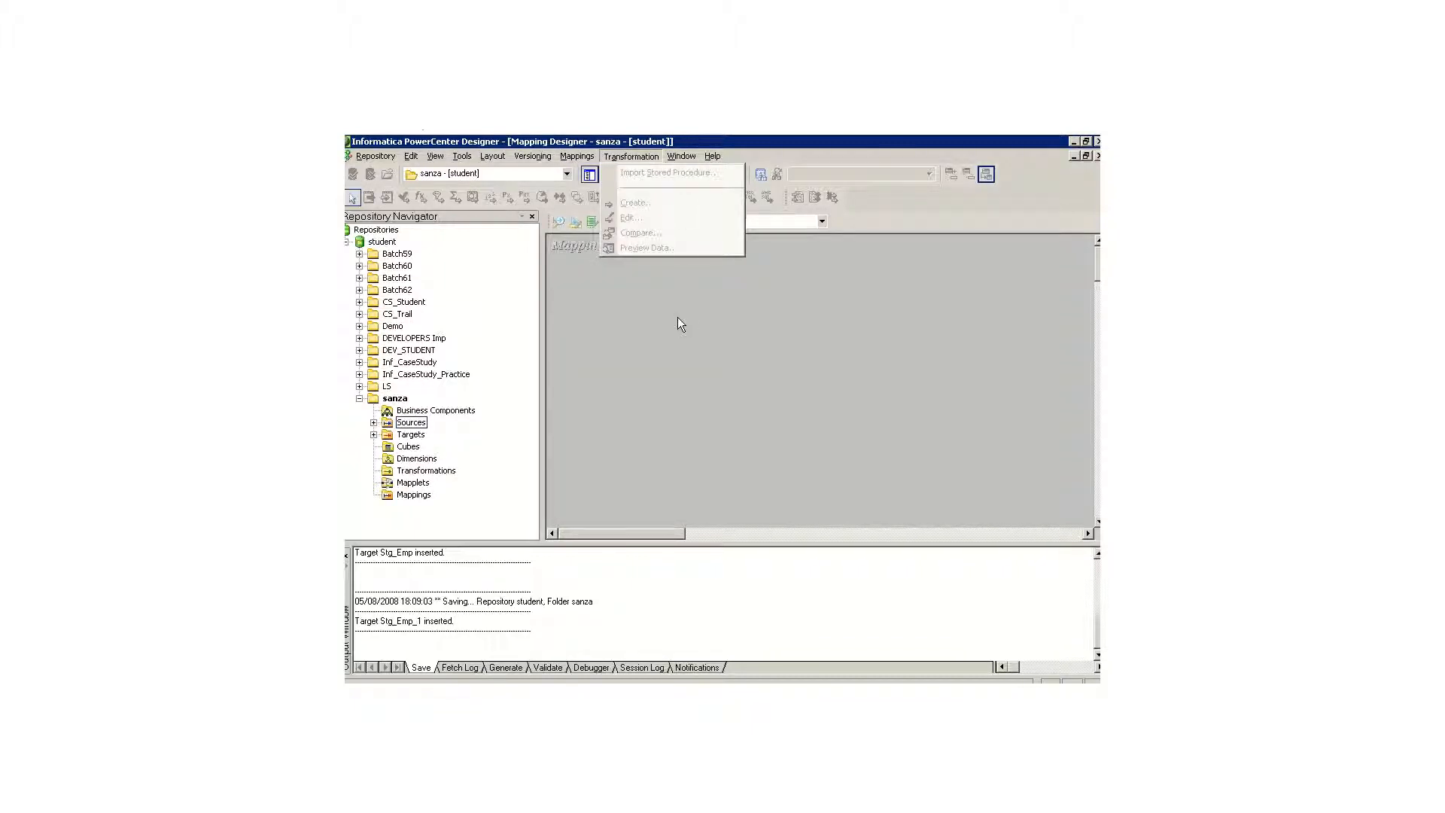
left_click(677, 318)
left_click(557, 223)
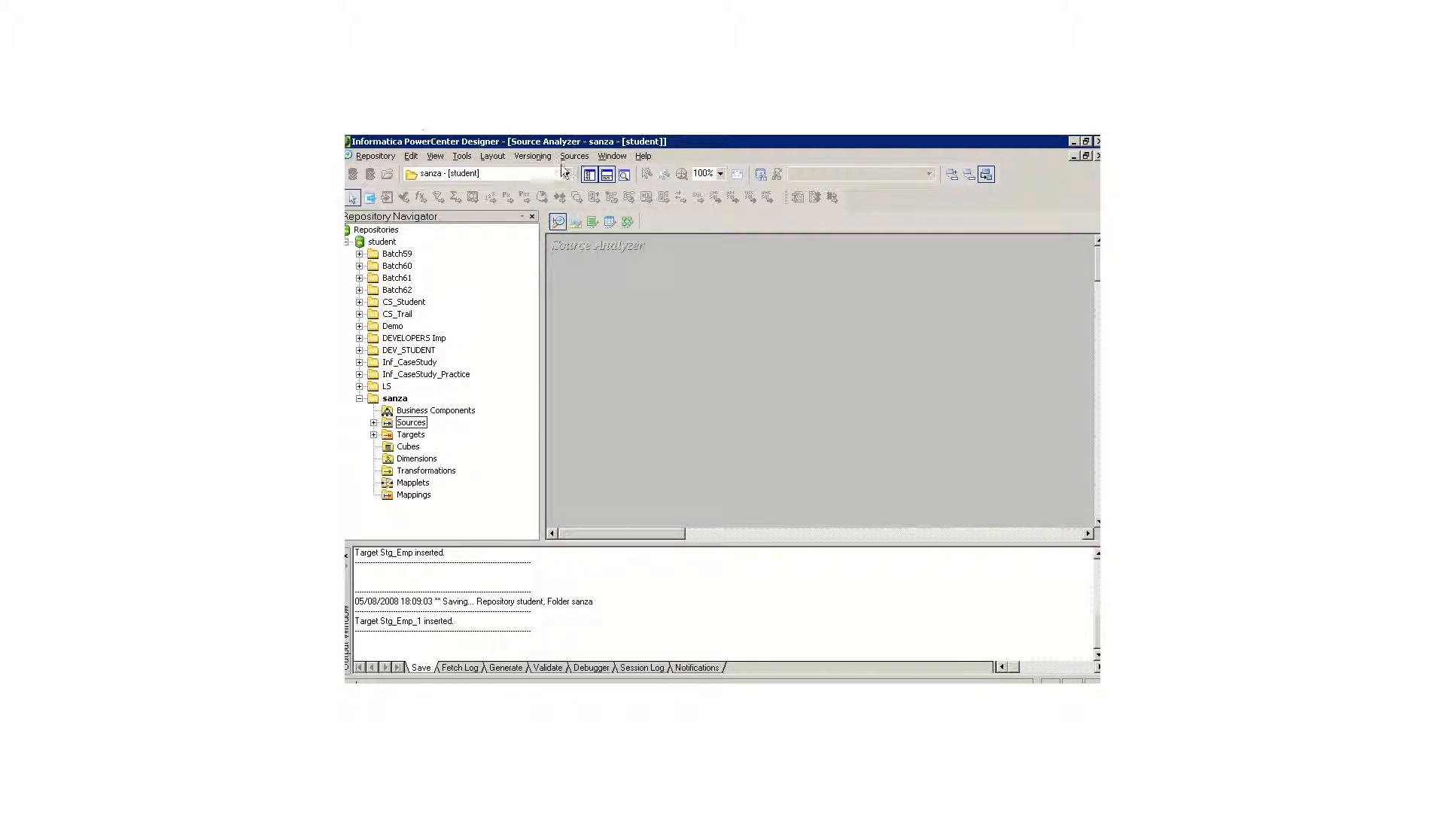
left_click(575, 223)
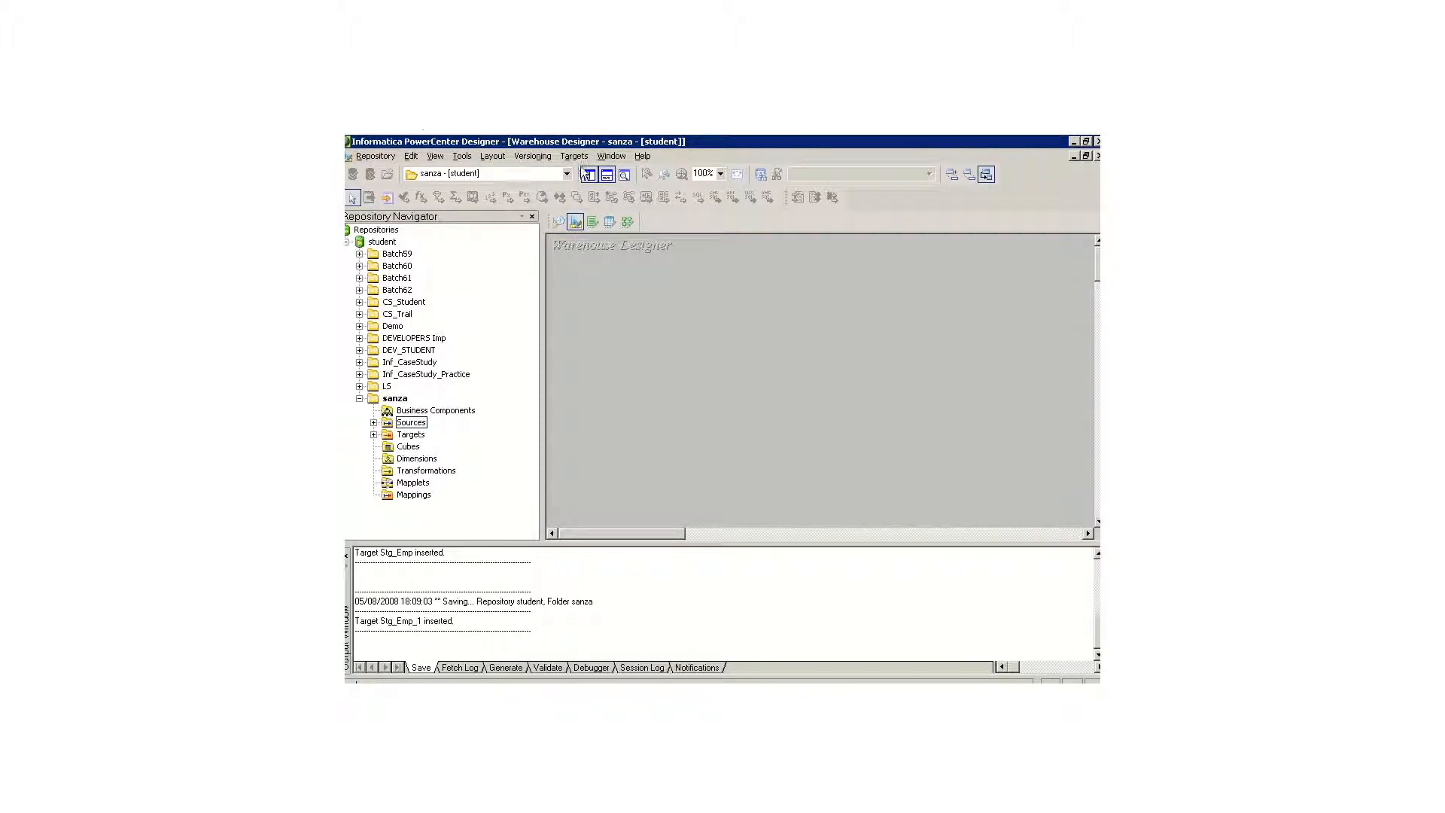
Step: In the Mapping Designer, start a new mapping and enter m_Ex_Stg_Emp as its name
left_click(629, 223)
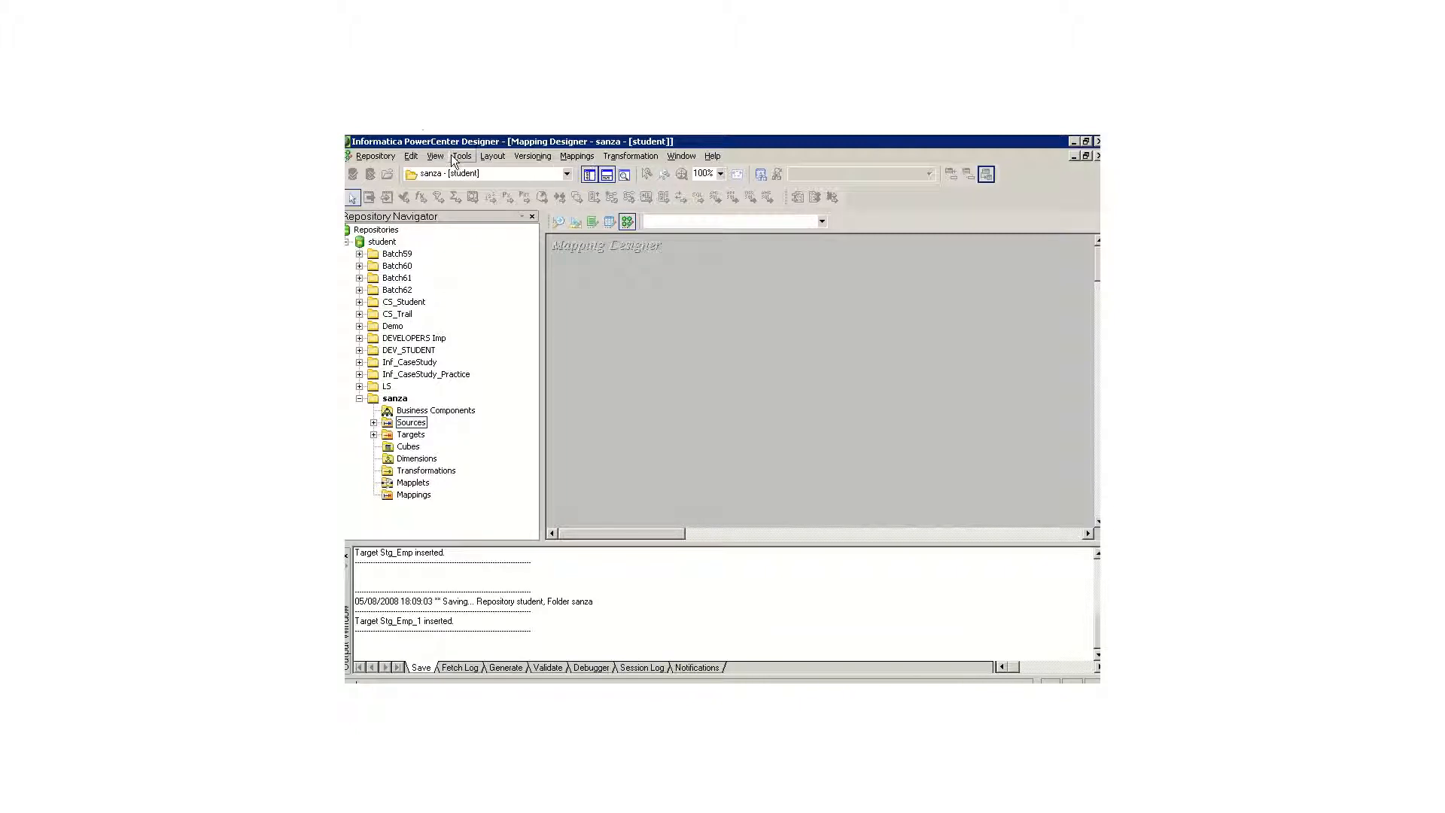
left_click(566, 159)
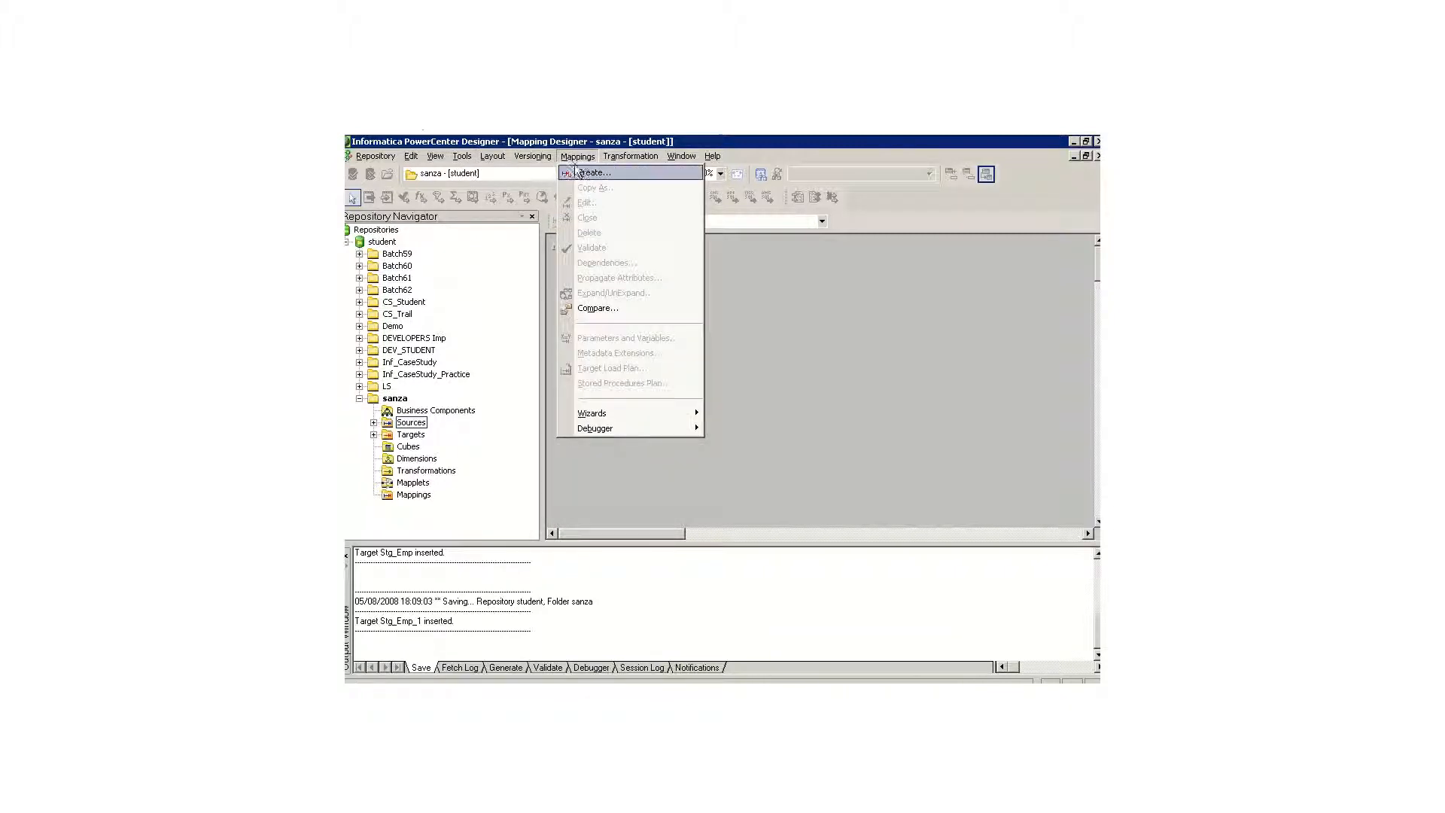
left_click(591, 172)
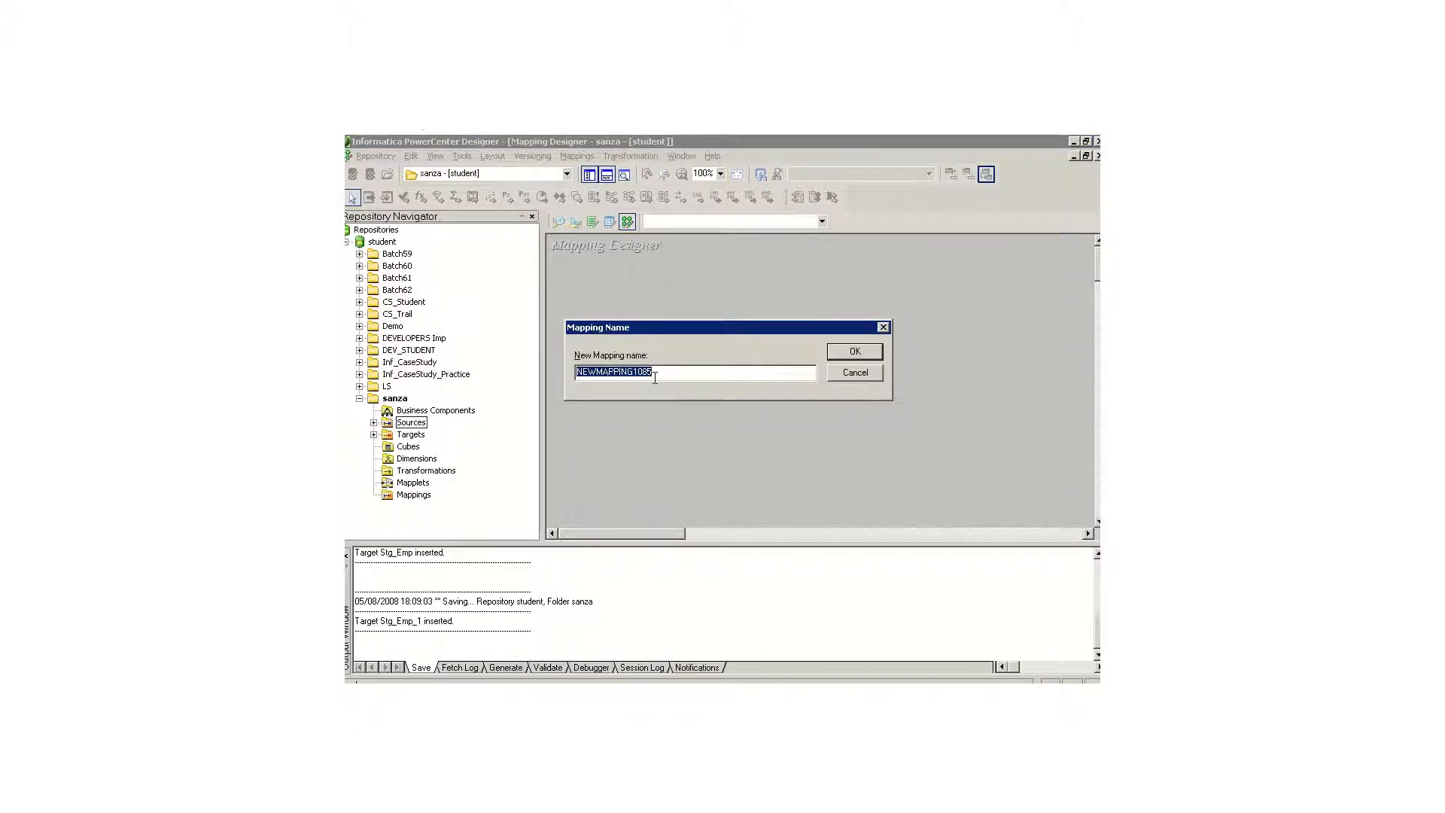
type("m_")
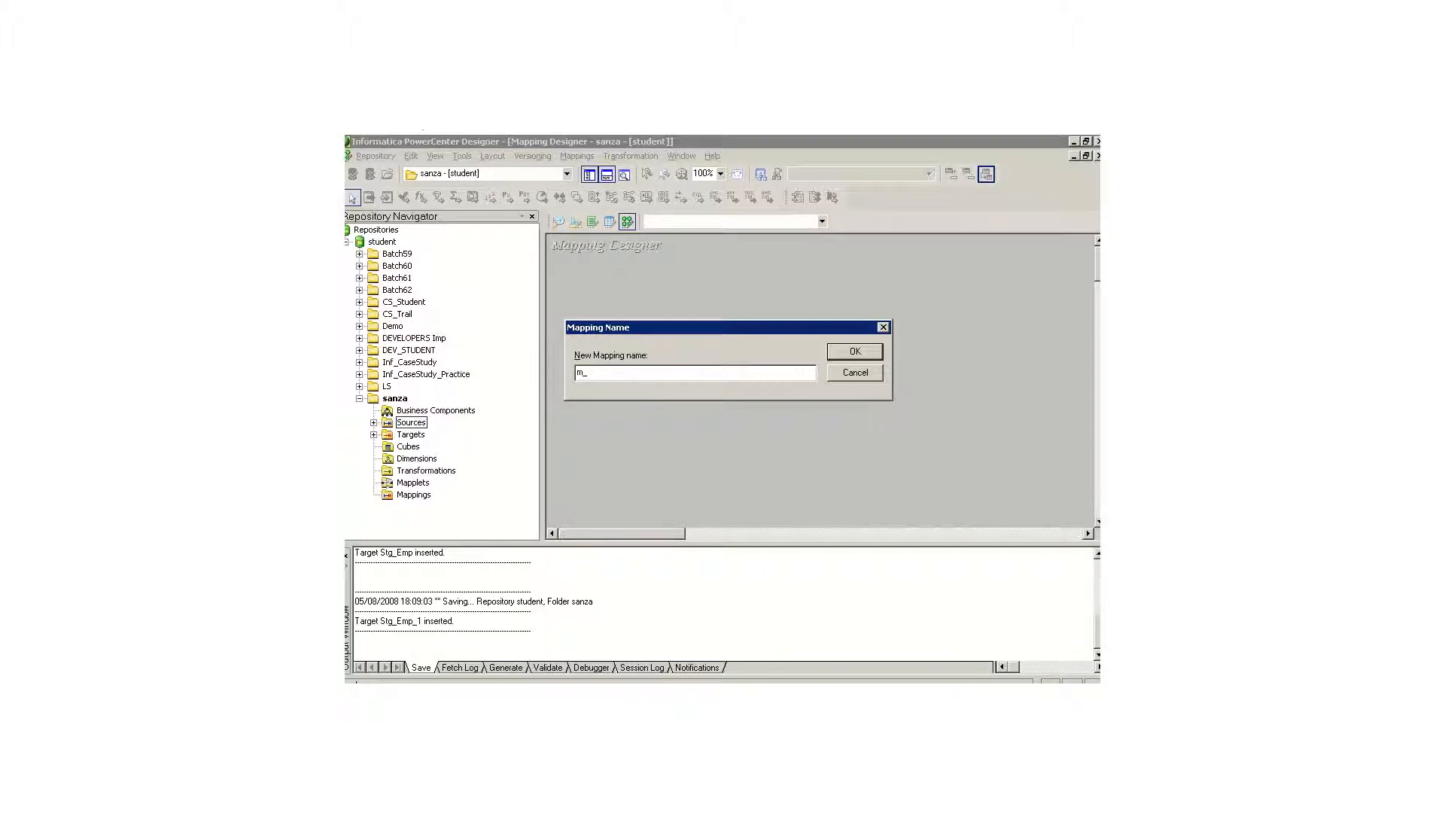
type("Ex_Stg_Emp")
Step: Check the mapping name against the Naming section of ETL Specification Sanza.doc in Word, then create the mapping in PowerCenter Designer
key("alt+Tab")
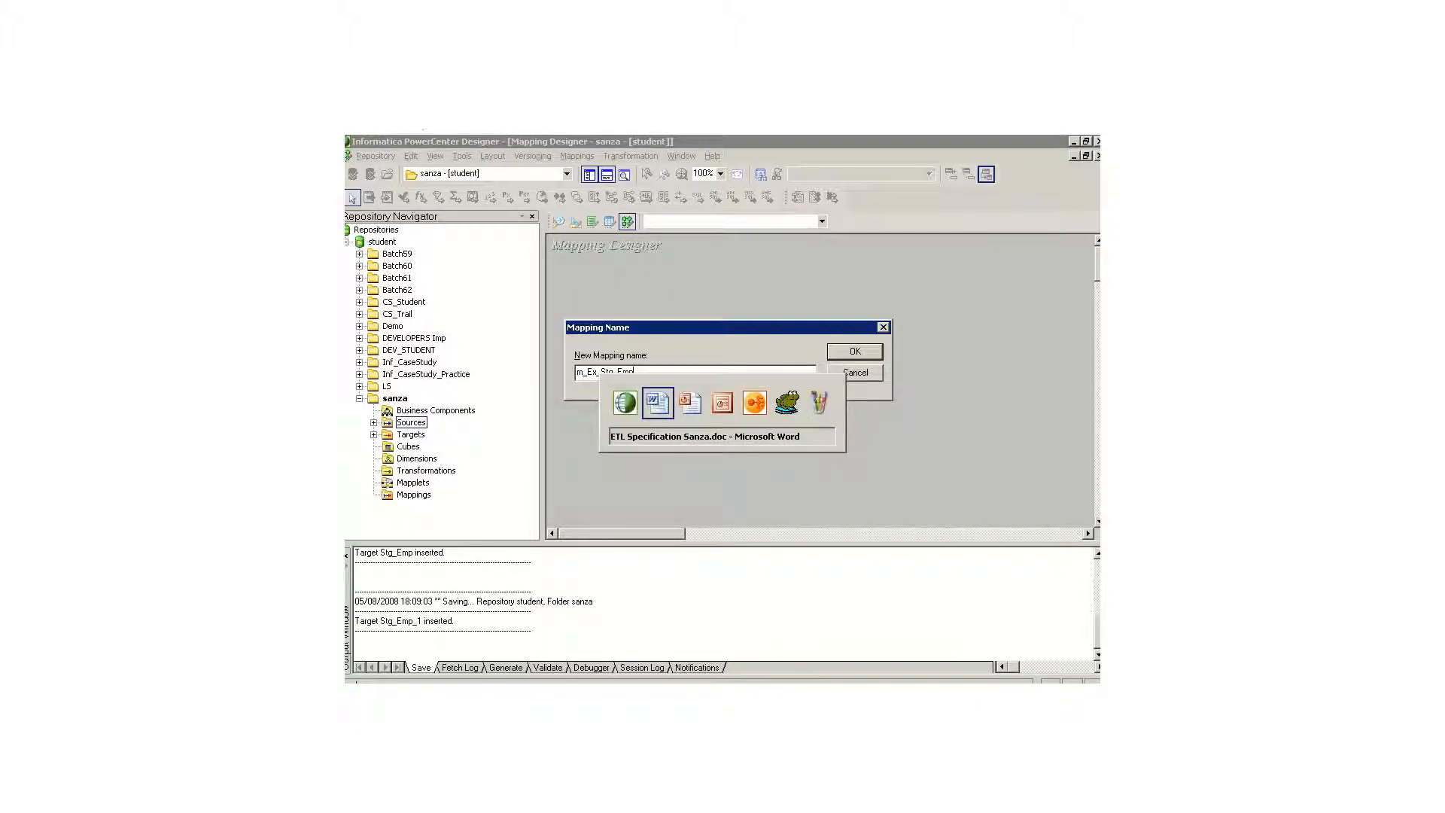
scroll(374, 410, "up", 6)
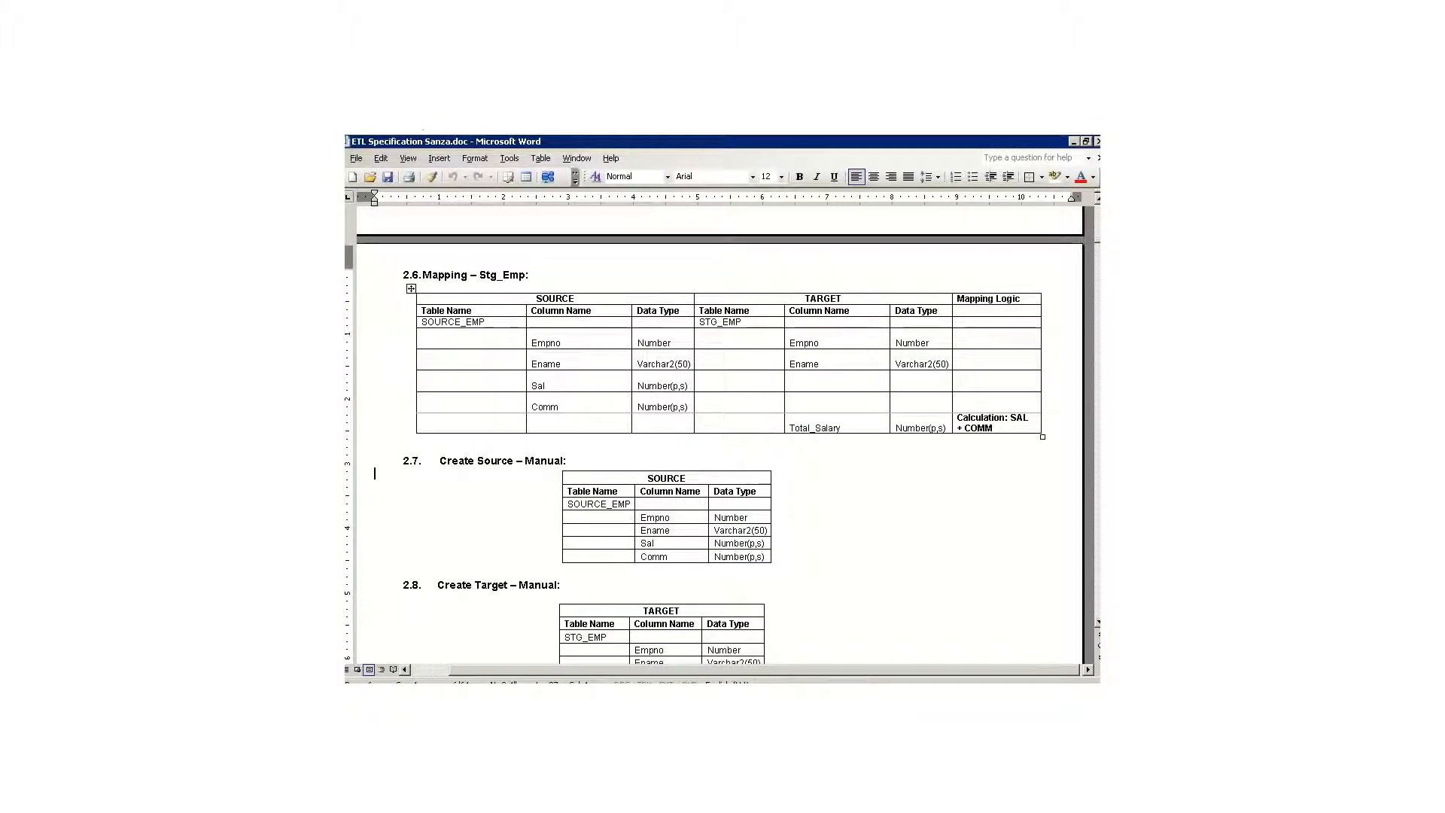
scroll(719, 433, "up", 7)
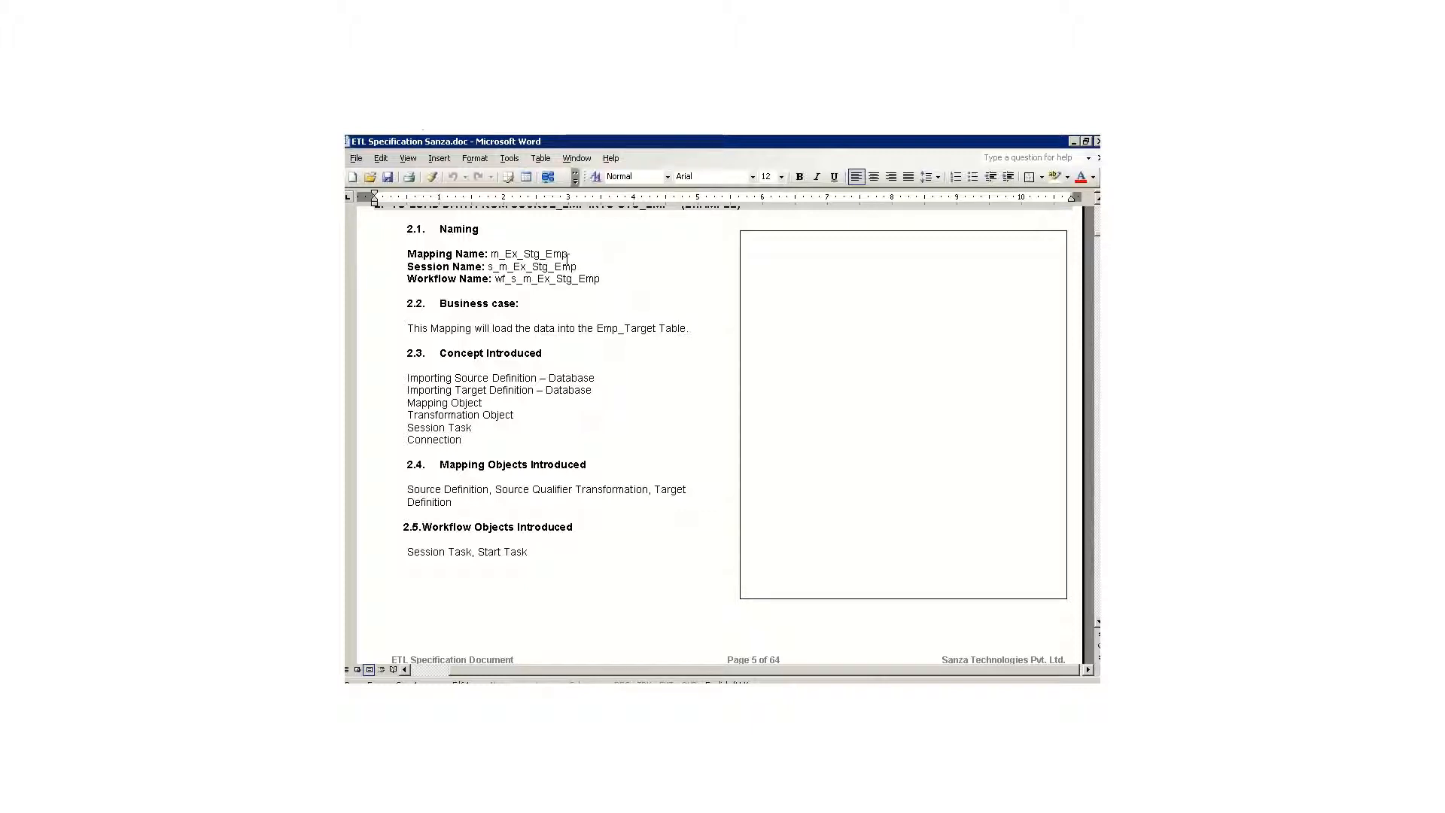
key("alt+Tab")
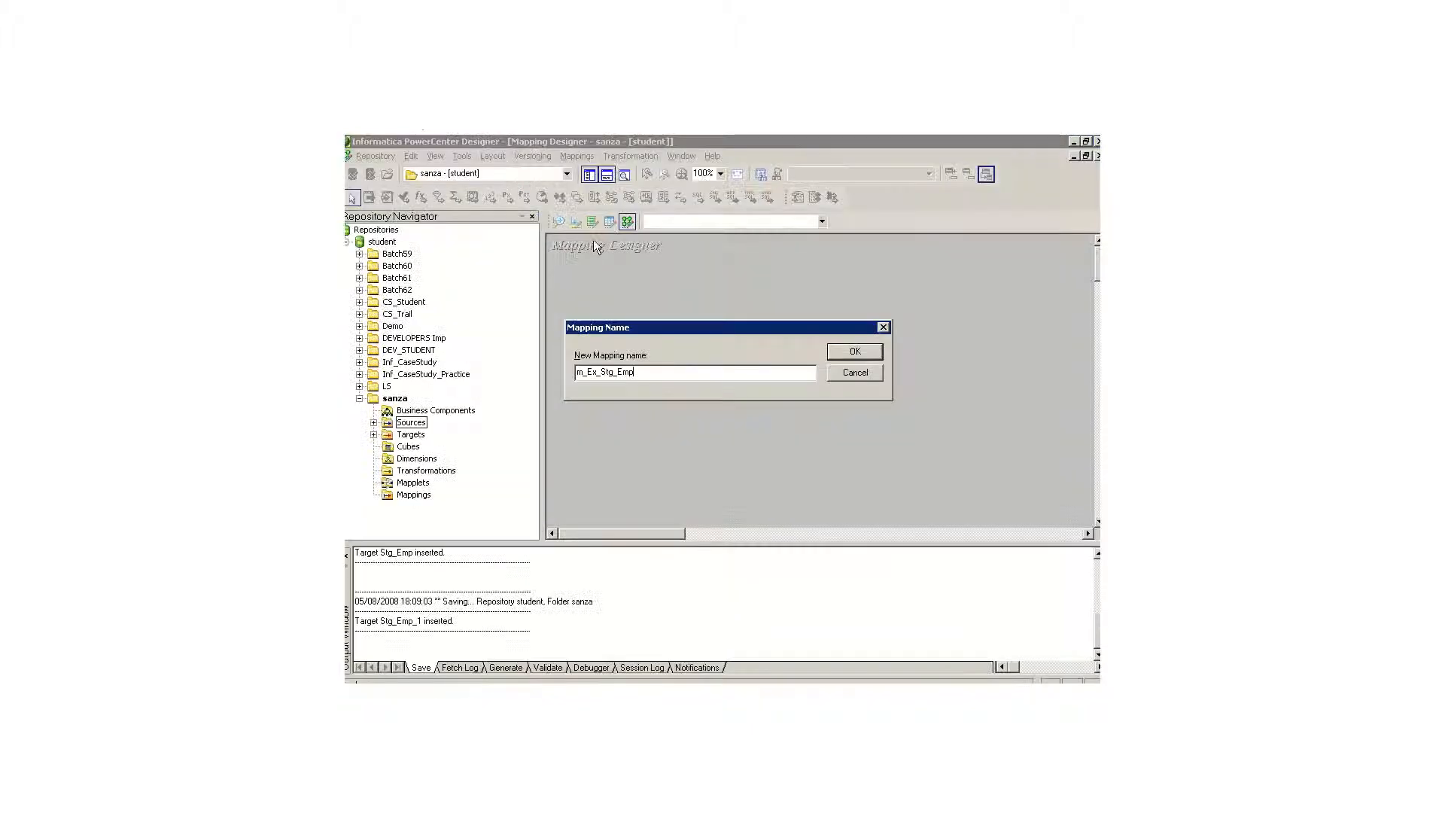
left_click(853, 352)
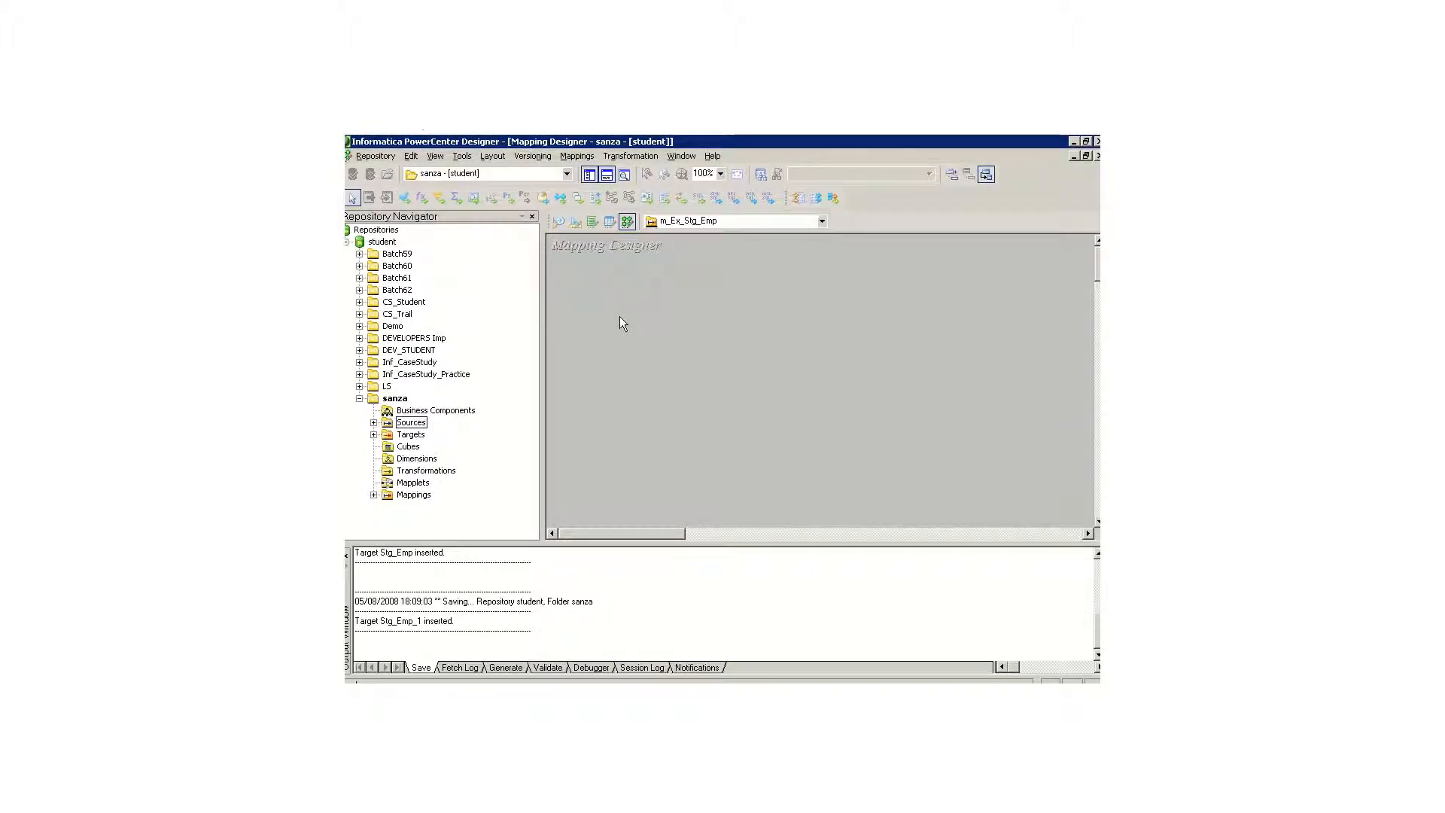
Step: Add the sanza folder's Oracle source Source_Emp to the mapping and arrange its definition and source qualifier side by side
left_click(373, 423)
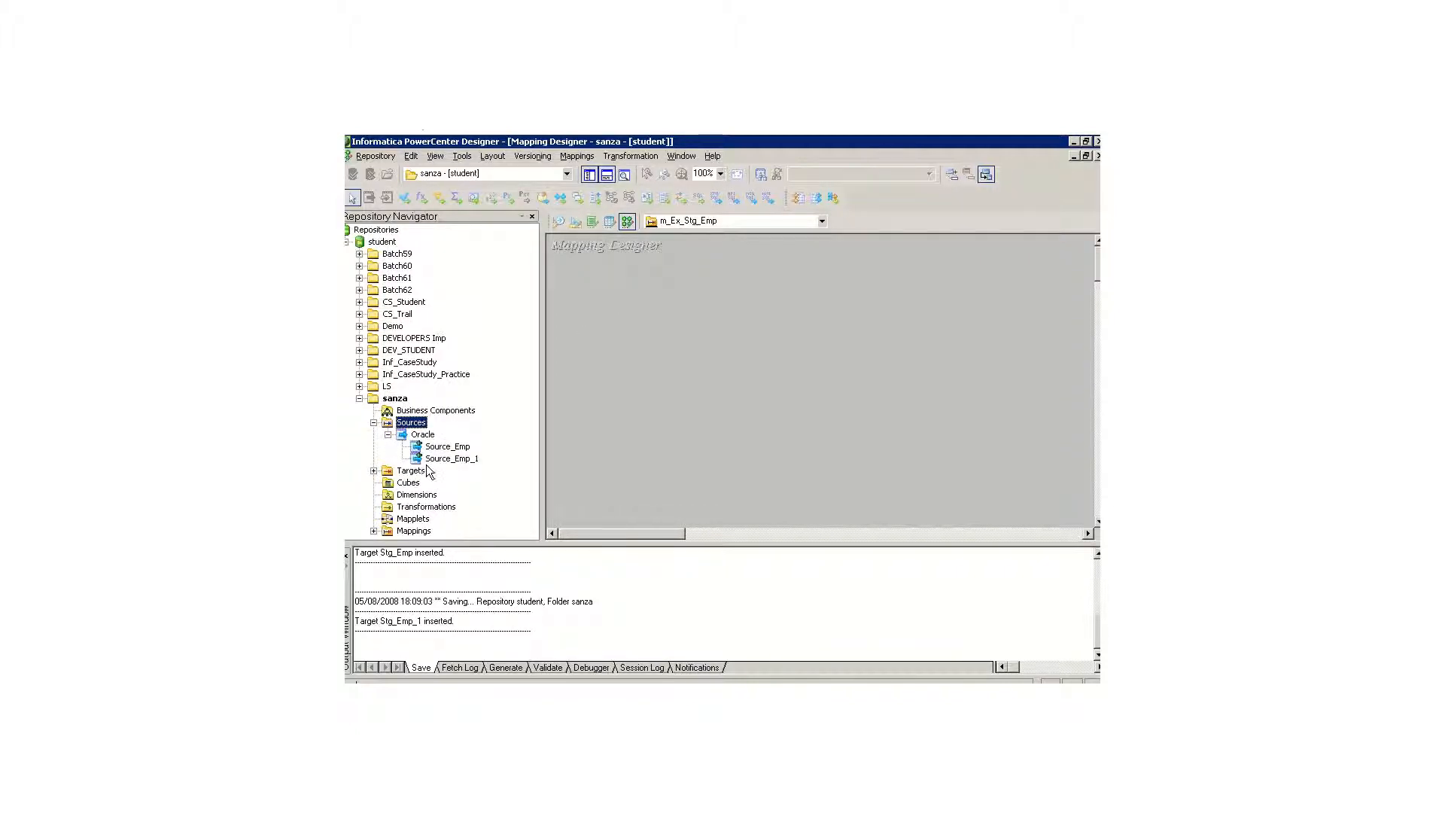
left_click(440, 449)
left_click_drag(438, 451, 624, 348)
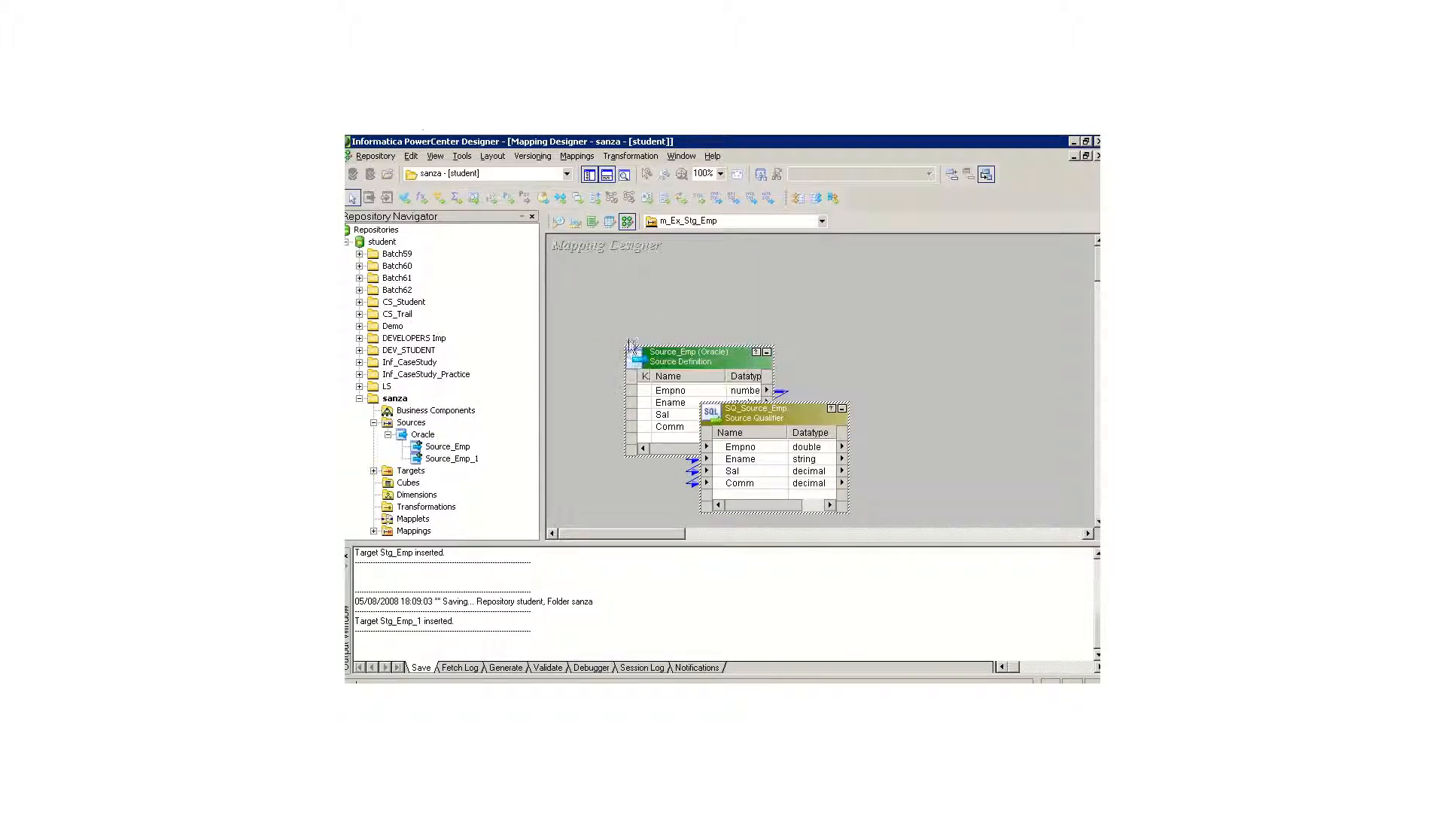
left_click(643, 296)
left_click_drag(660, 358, 616, 294)
left_click_drag(771, 412, 855, 298)
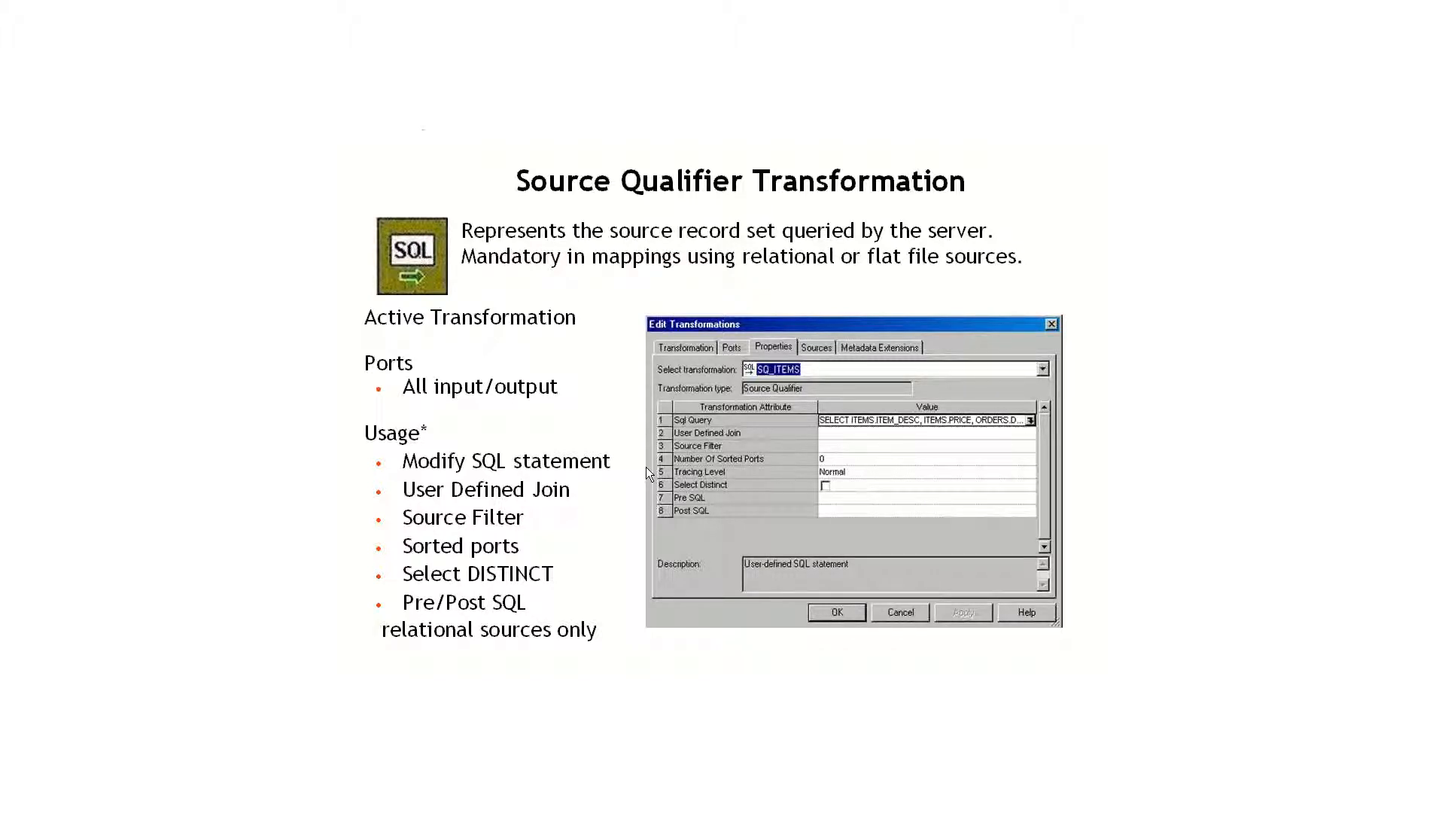
Step: In ETL Specification Sanza.doc, highlight the cursor's SELECT statement on SOURCE_EMP, then return to the Source Qualifier Transformation slide
key("alt+Tab")
key("alt+Tab")
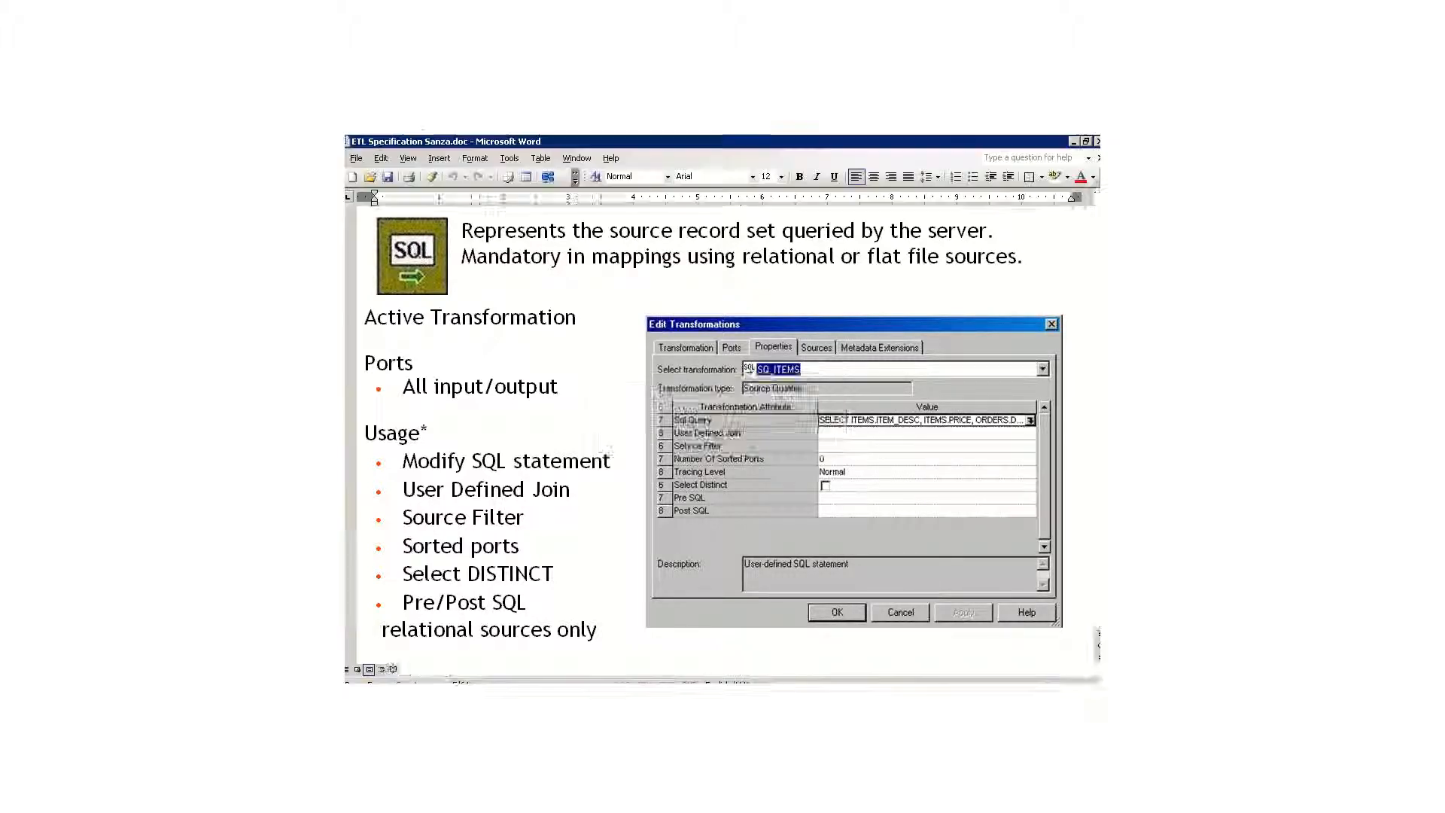
scroll(720, 437, "up", 8)
scroll(583, 439, "up", 5)
left_click_drag(507, 326, 813, 326)
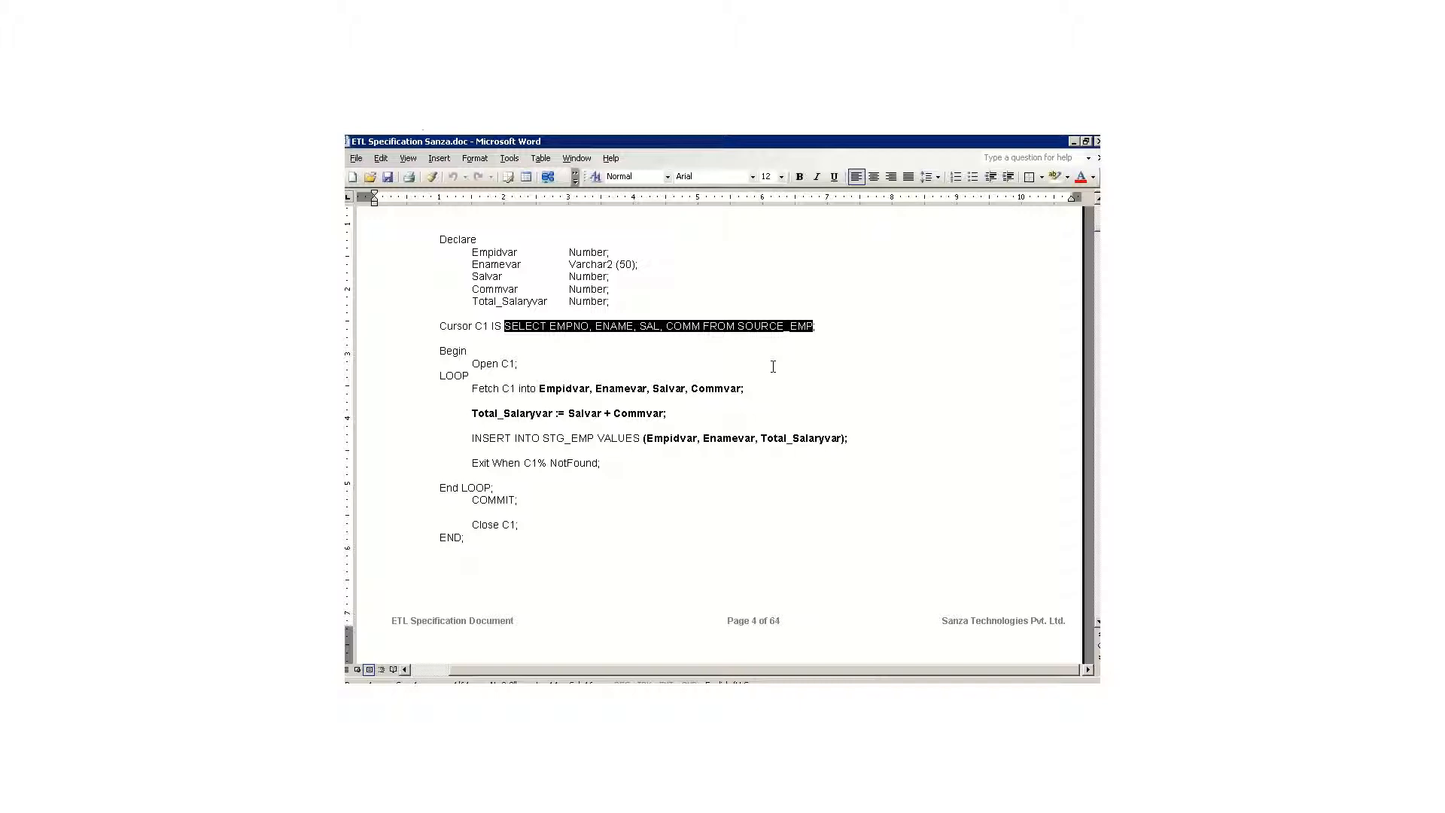
key("alt+Tab")
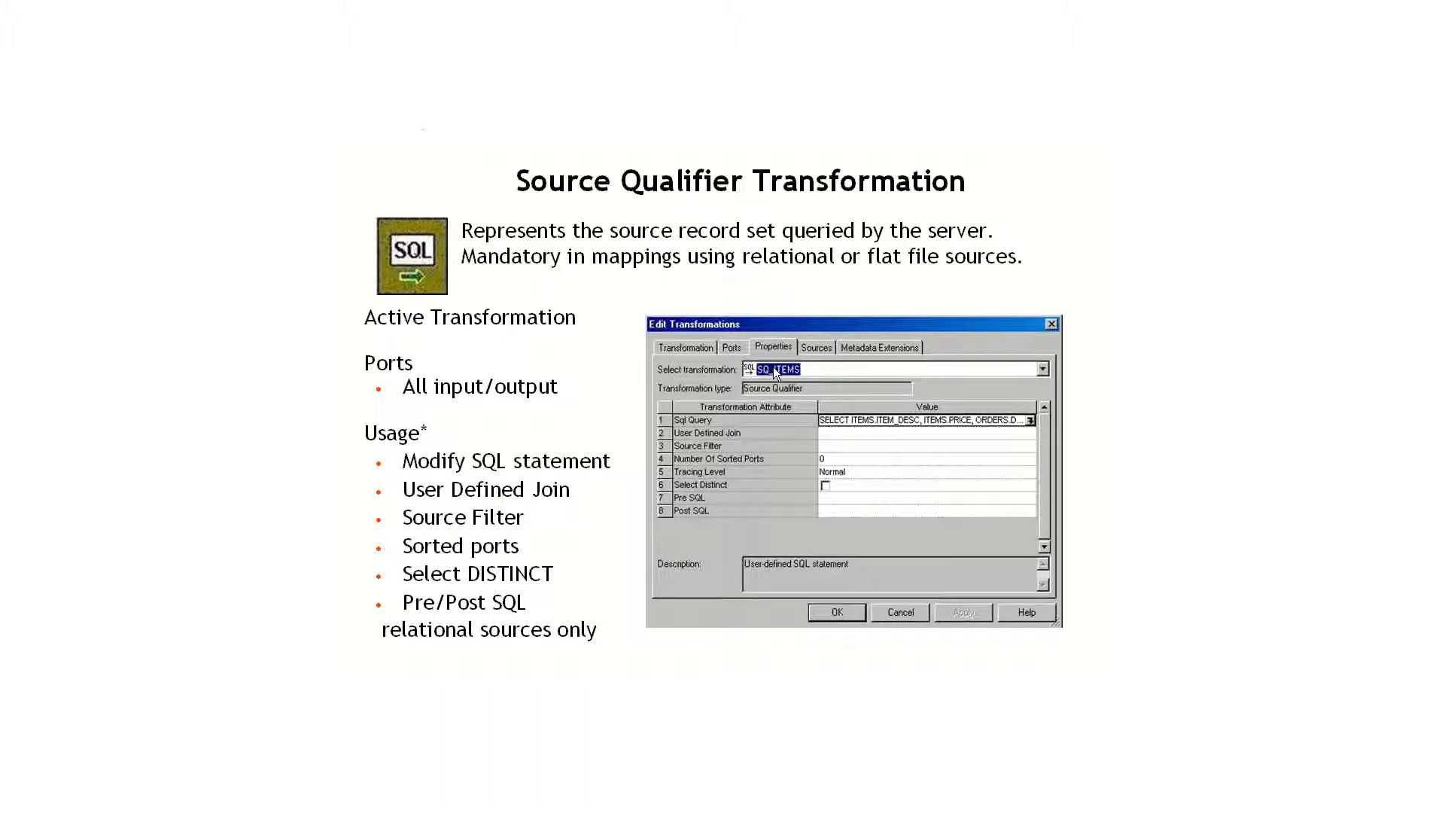
mouse_move(986, 154)
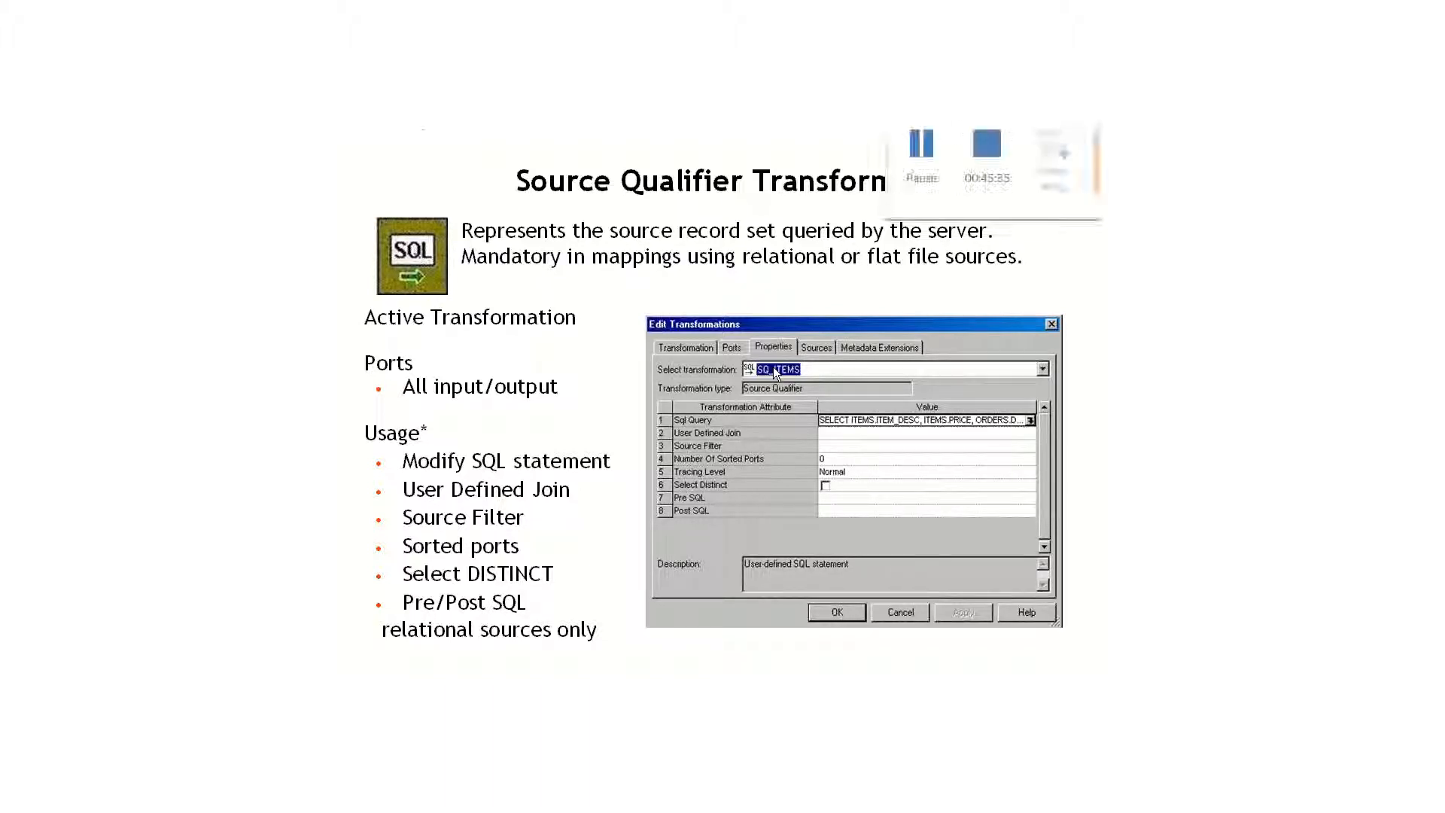